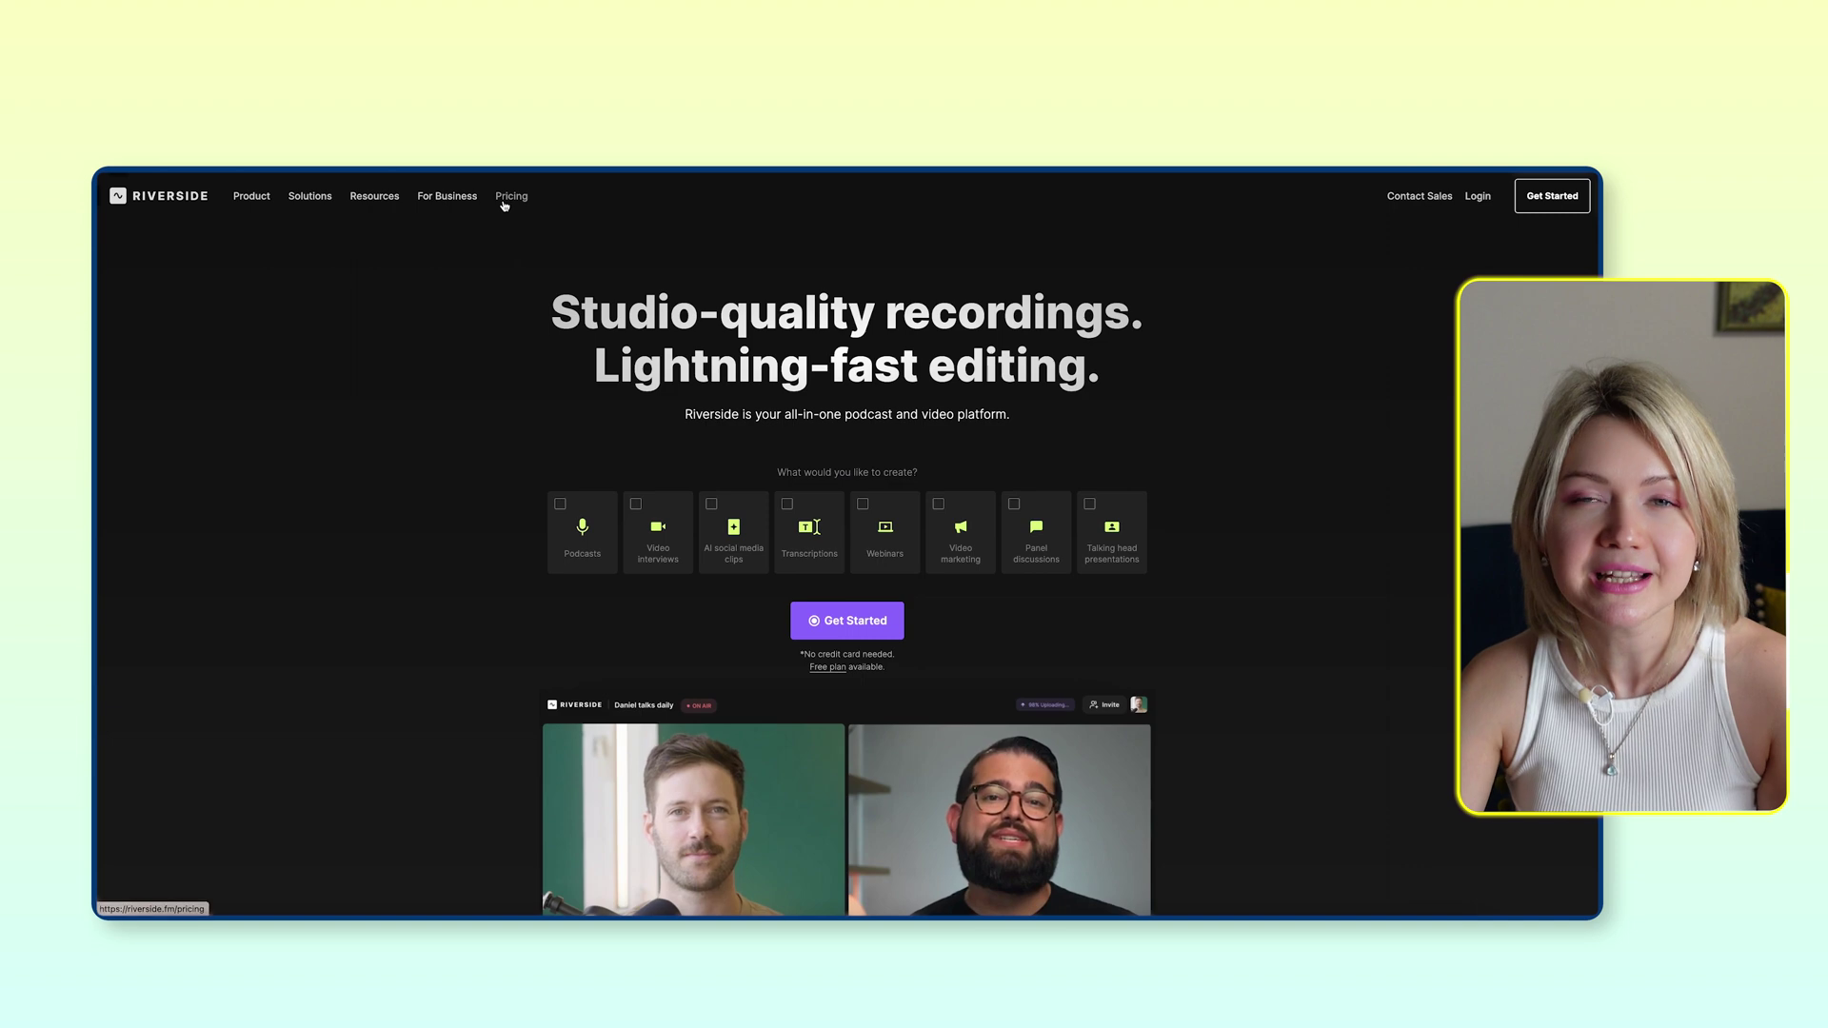
# - View the Riverside pricing plans, then open the Vendy & Joe recording from the recordings grid
pyautogui.click(507, 197)
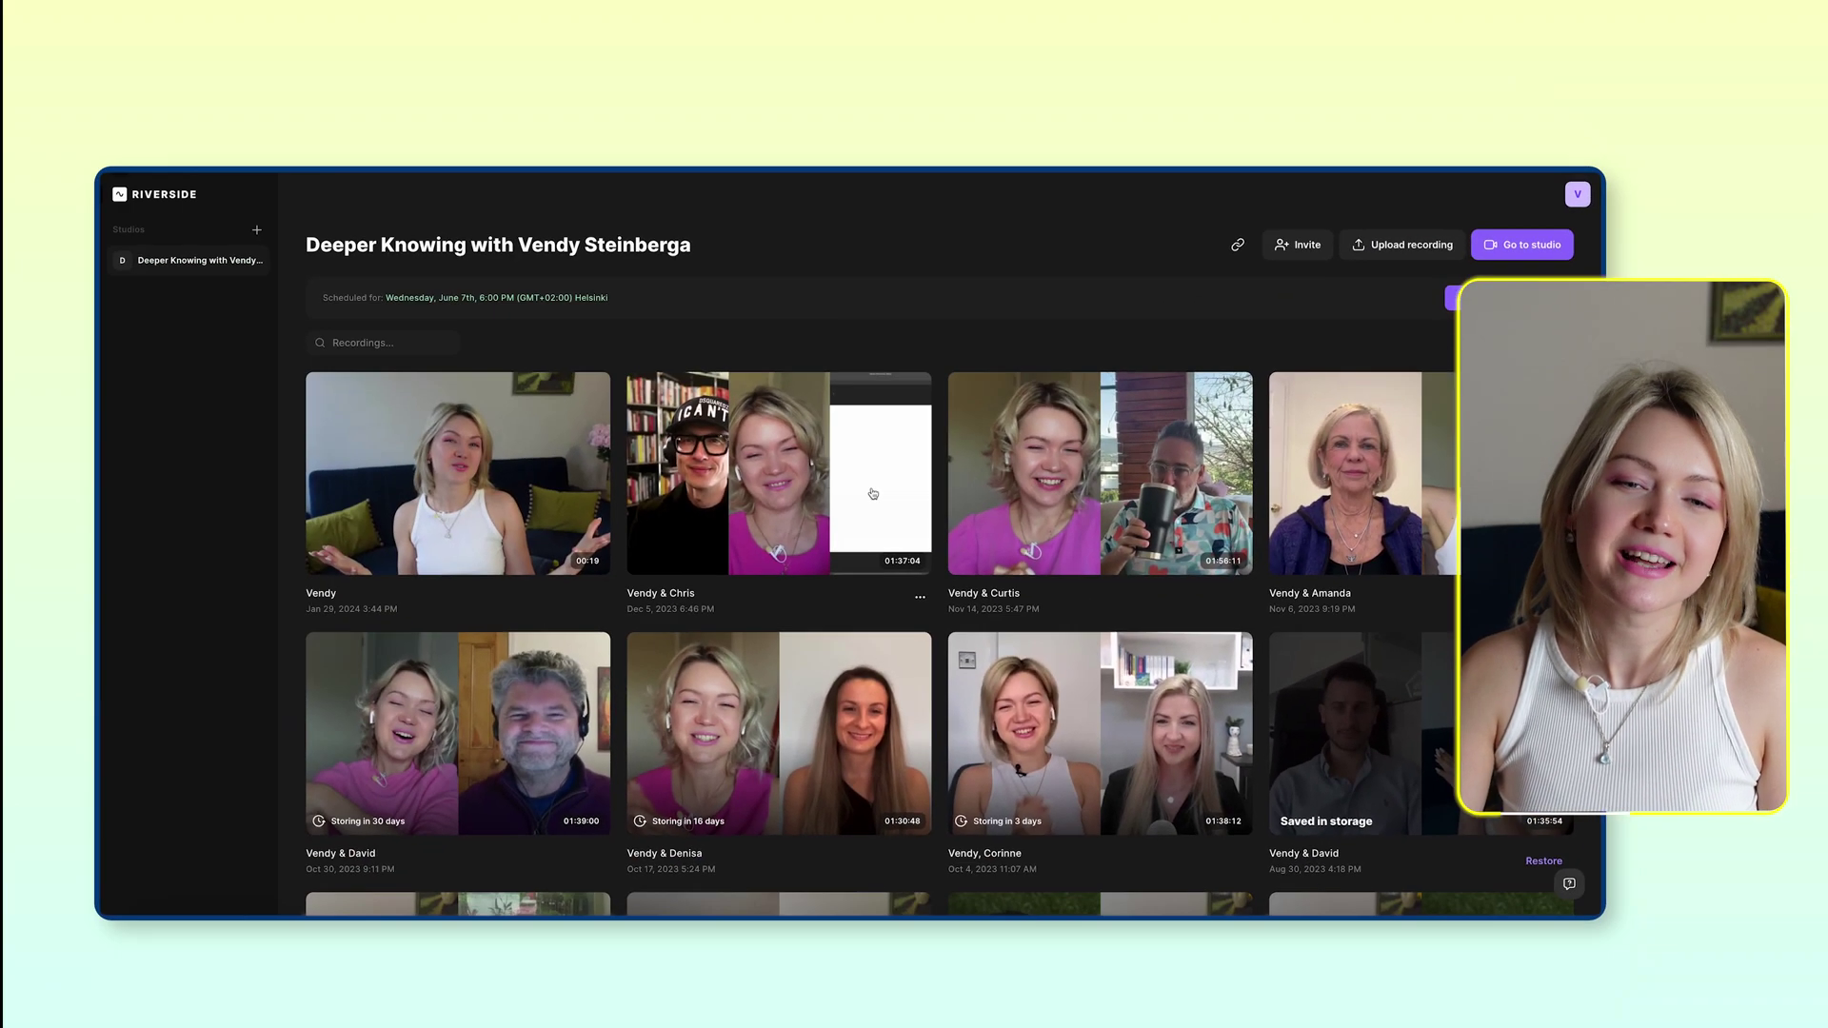
pyautogui.scroll(-3, 873, 493)
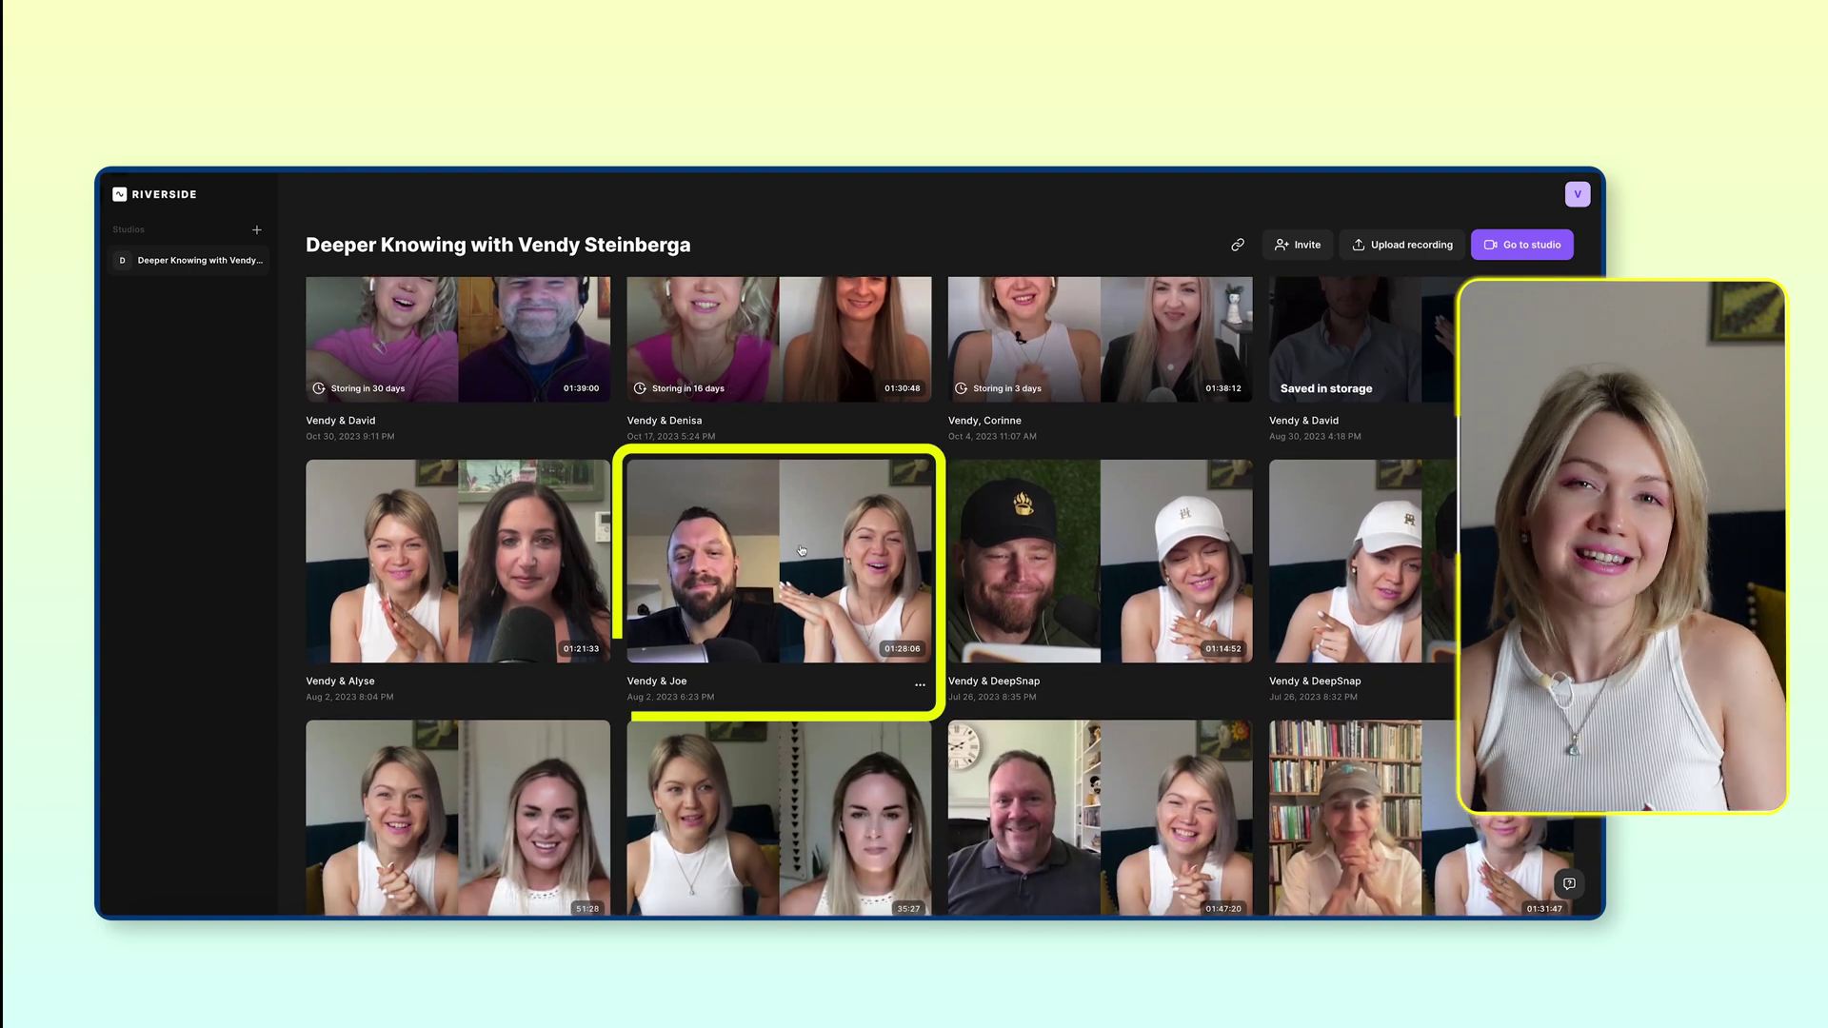
pyautogui.click(801, 551)
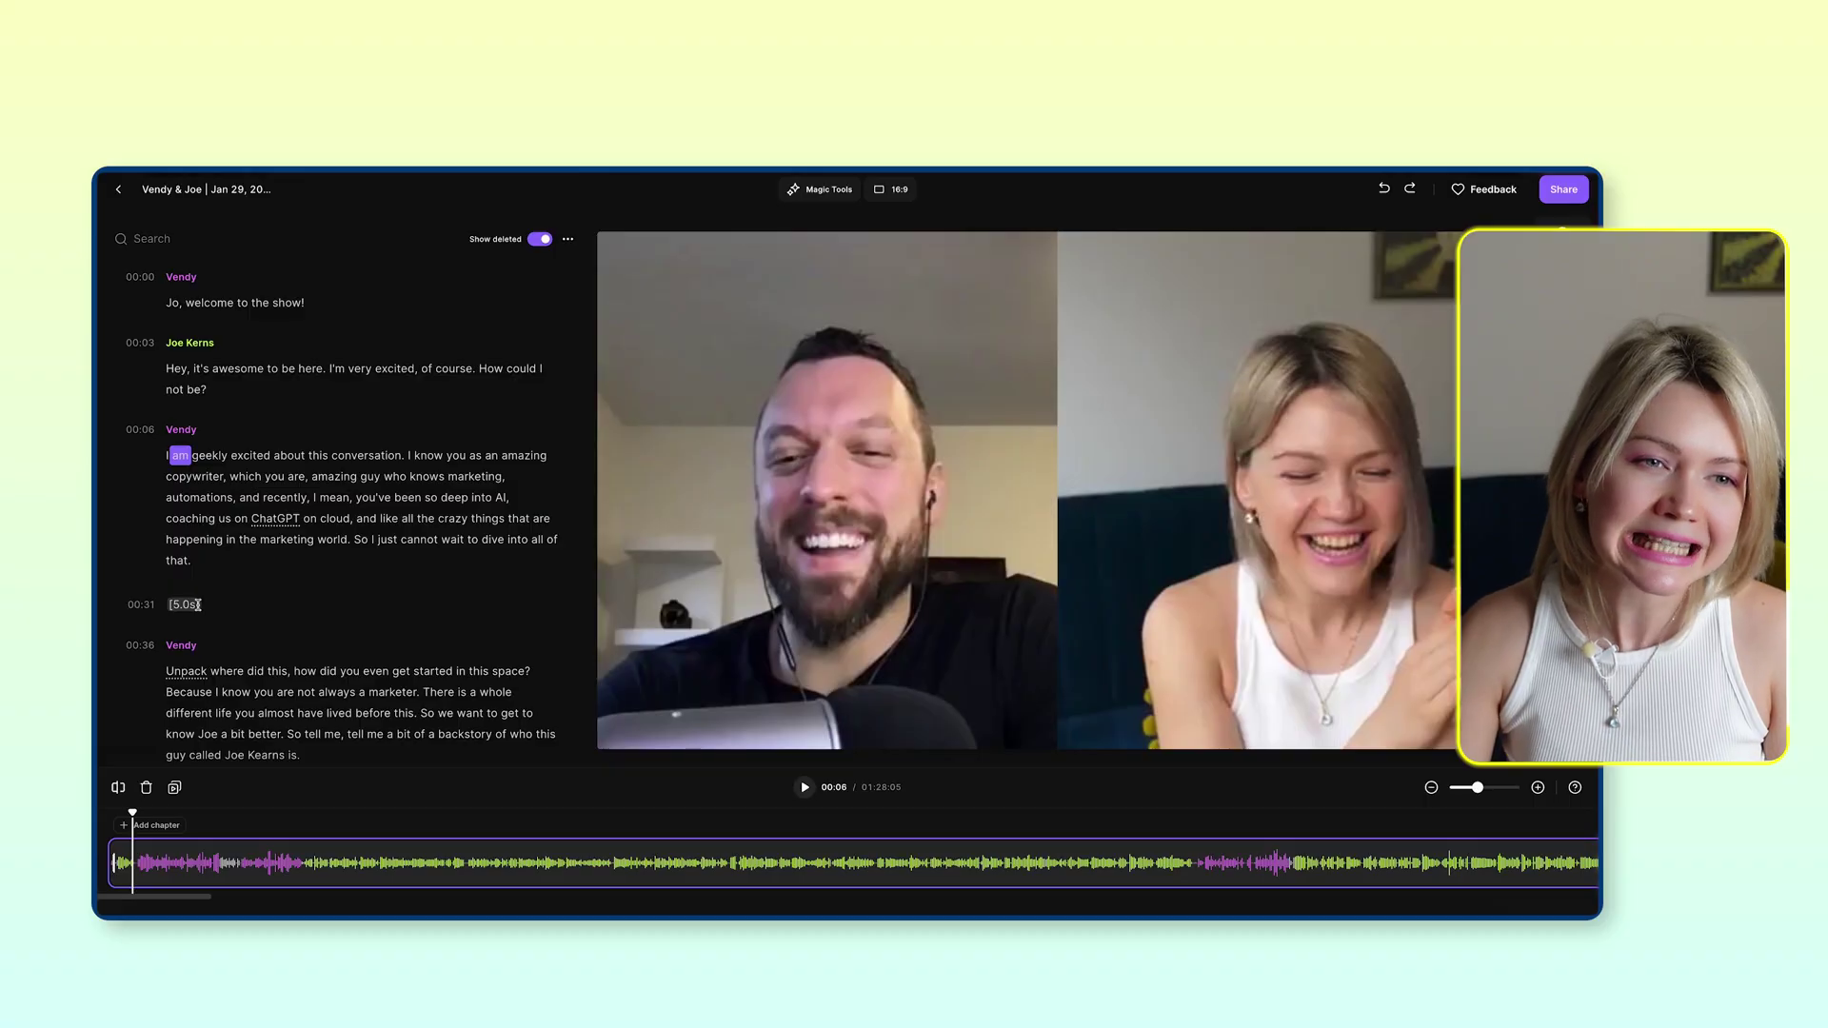
# - Select the transcript from 'Jo, welcome to the show!' down to the [5.0s] pause
pyautogui.moveTo(198, 605); pyautogui.dragTo(164, 303)
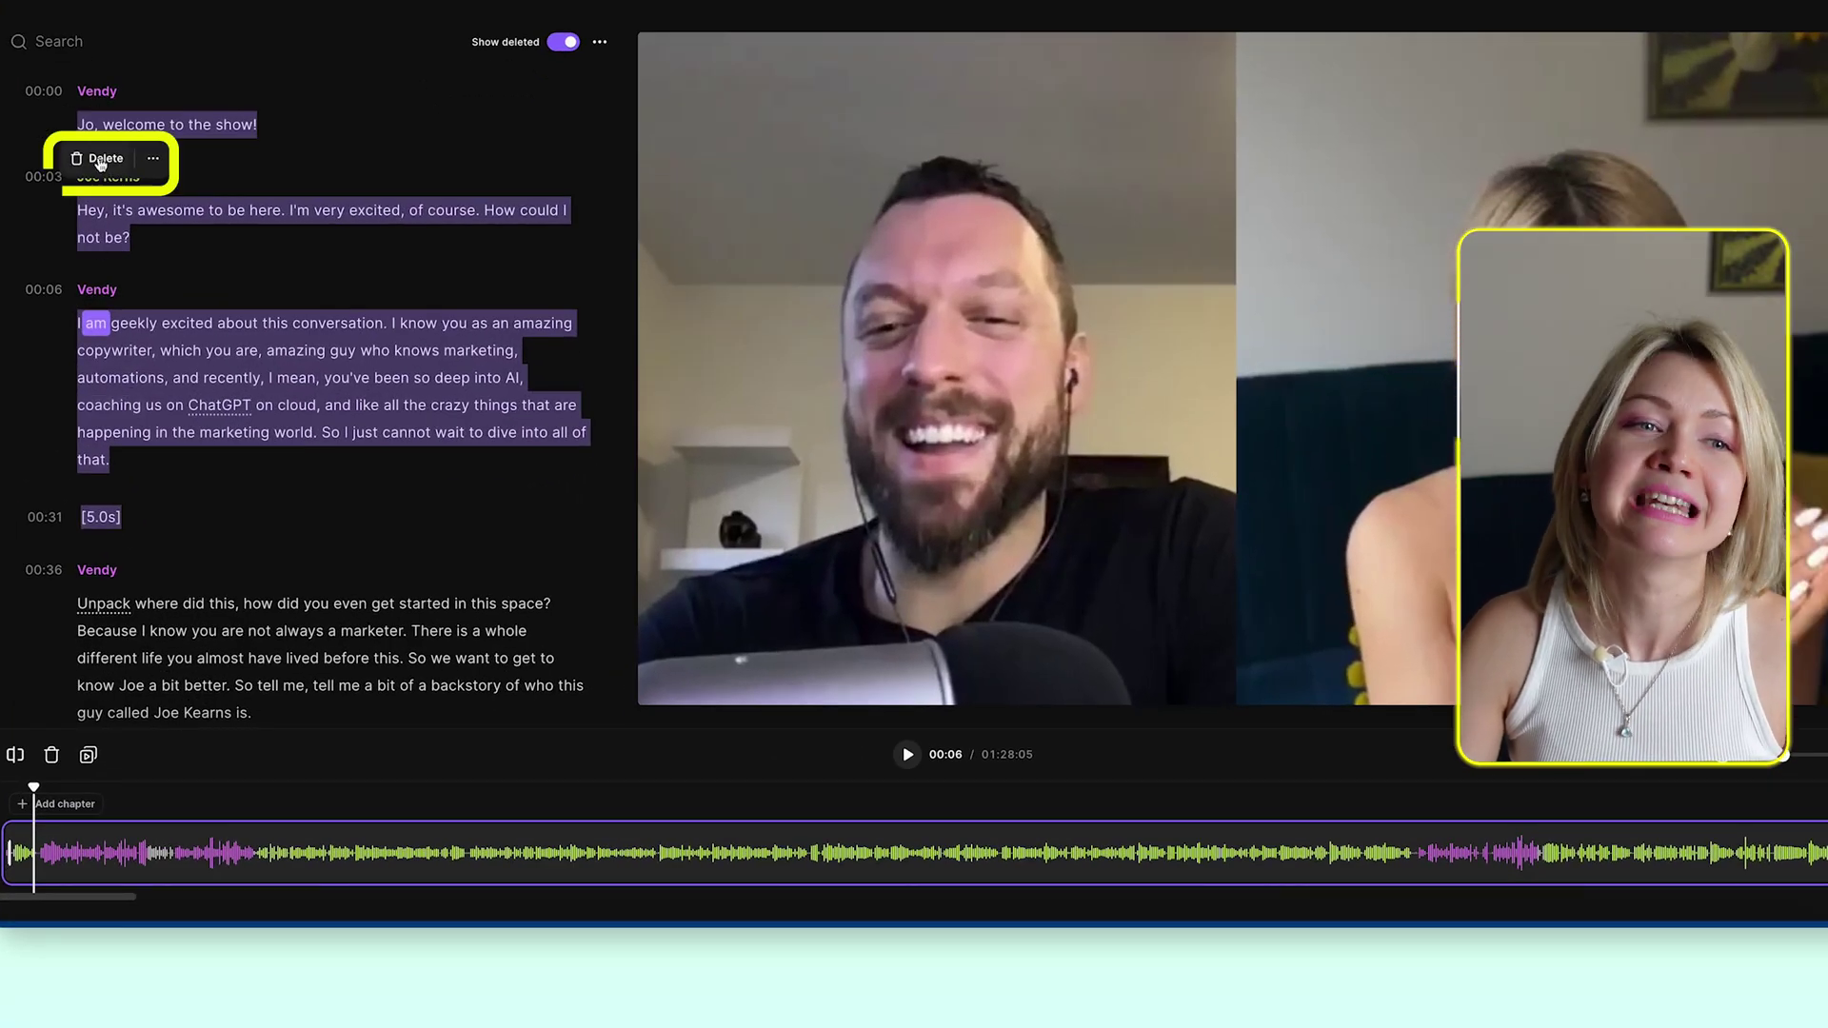
# - Delete the selected intro lines, toggle Show deleted off and on, and select the struck-through lines
pyautogui.click(100, 160)
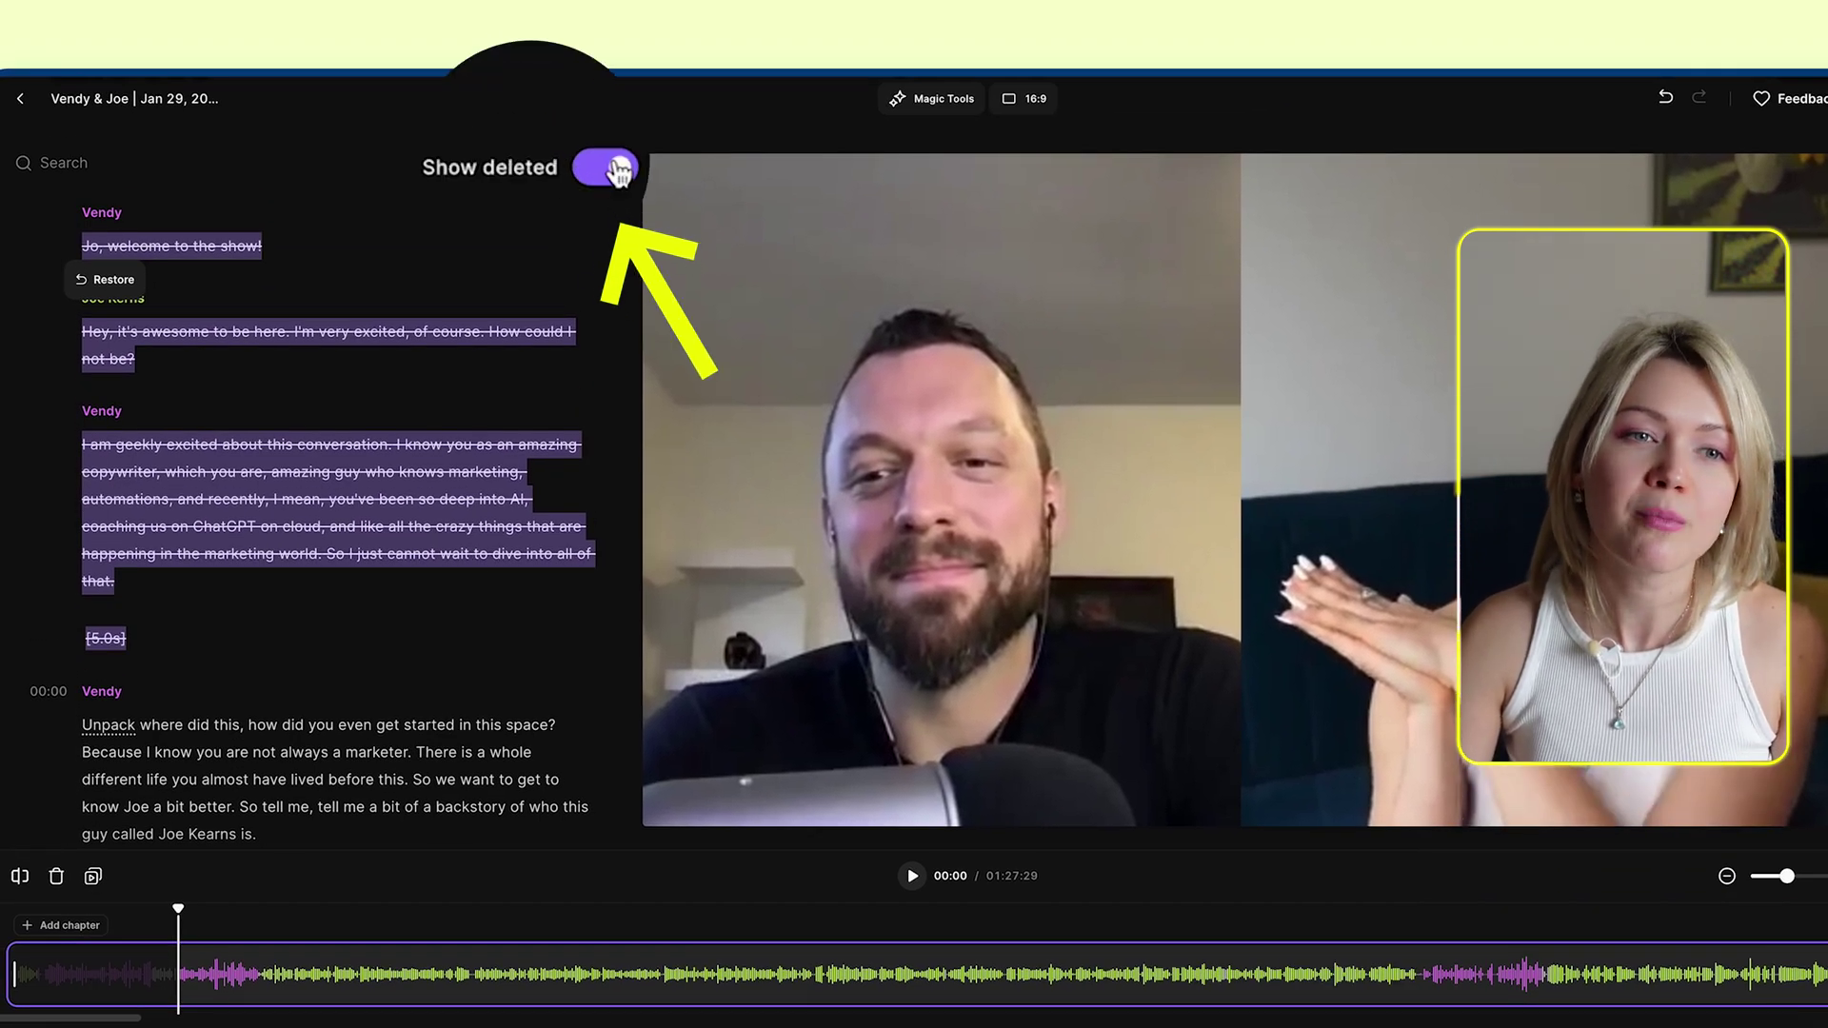
pyautogui.click(569, 164)
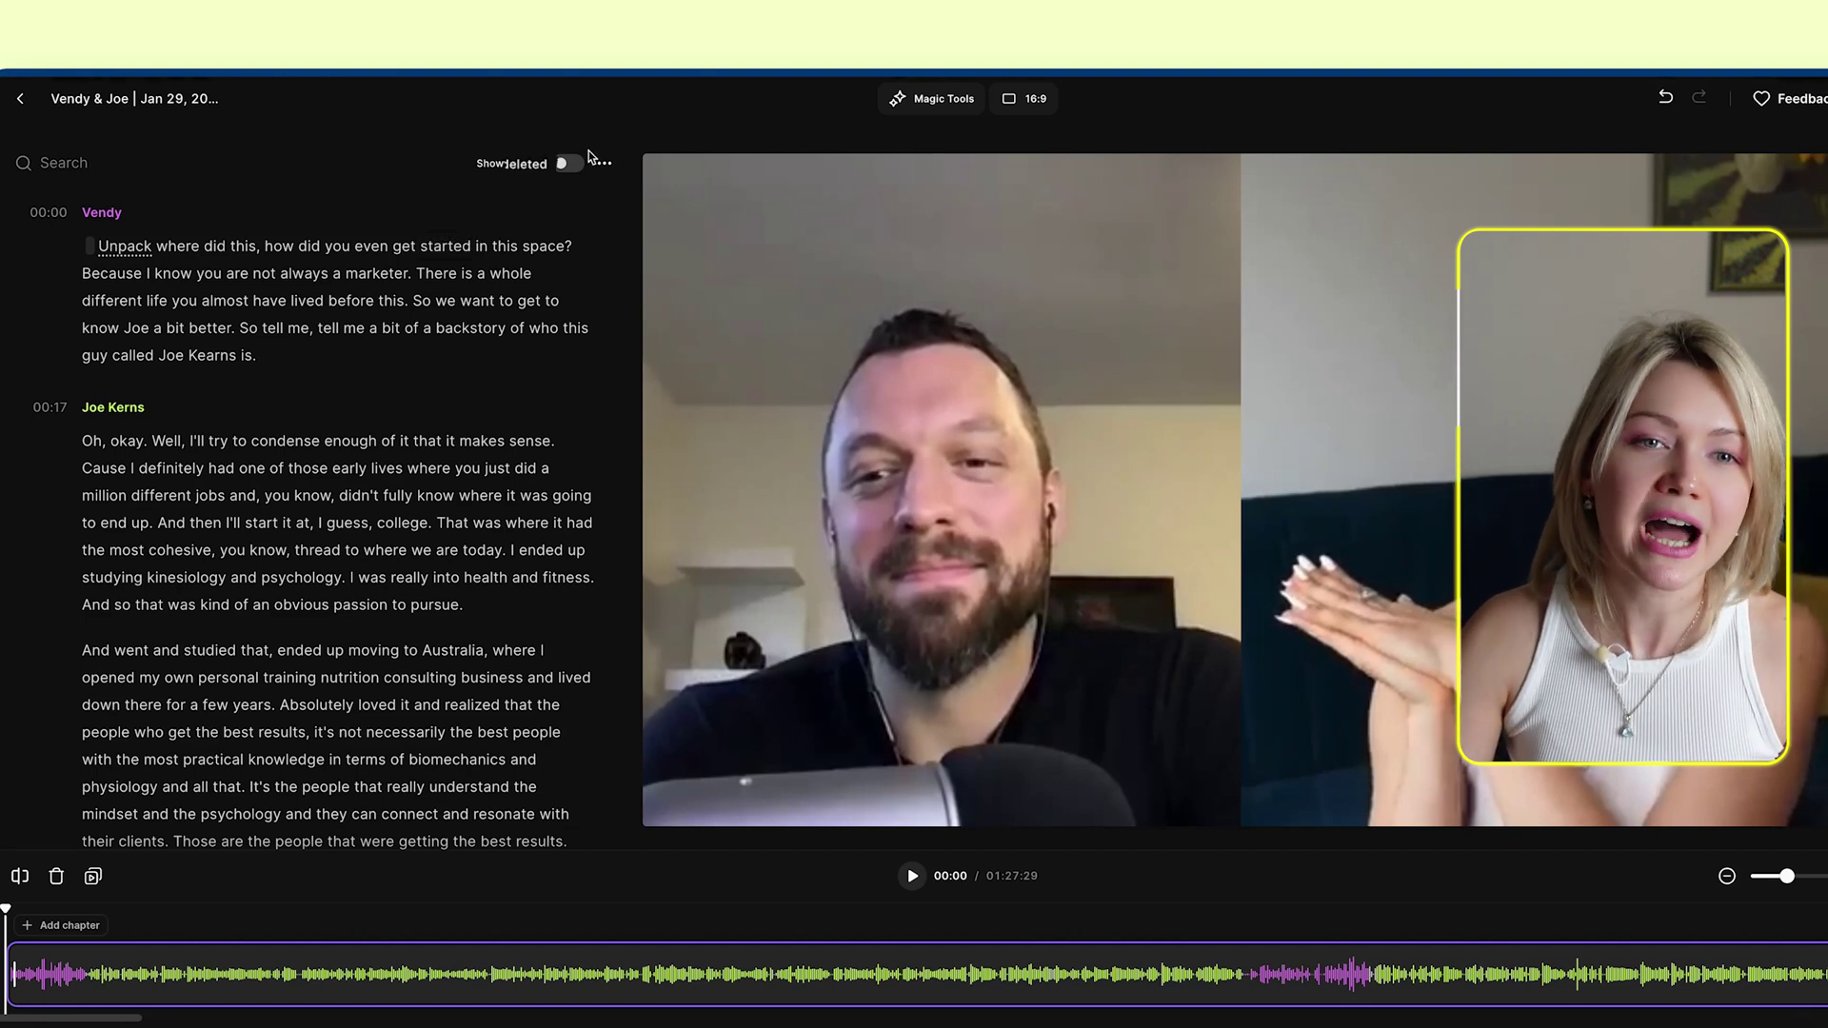
pyautogui.click(568, 164)
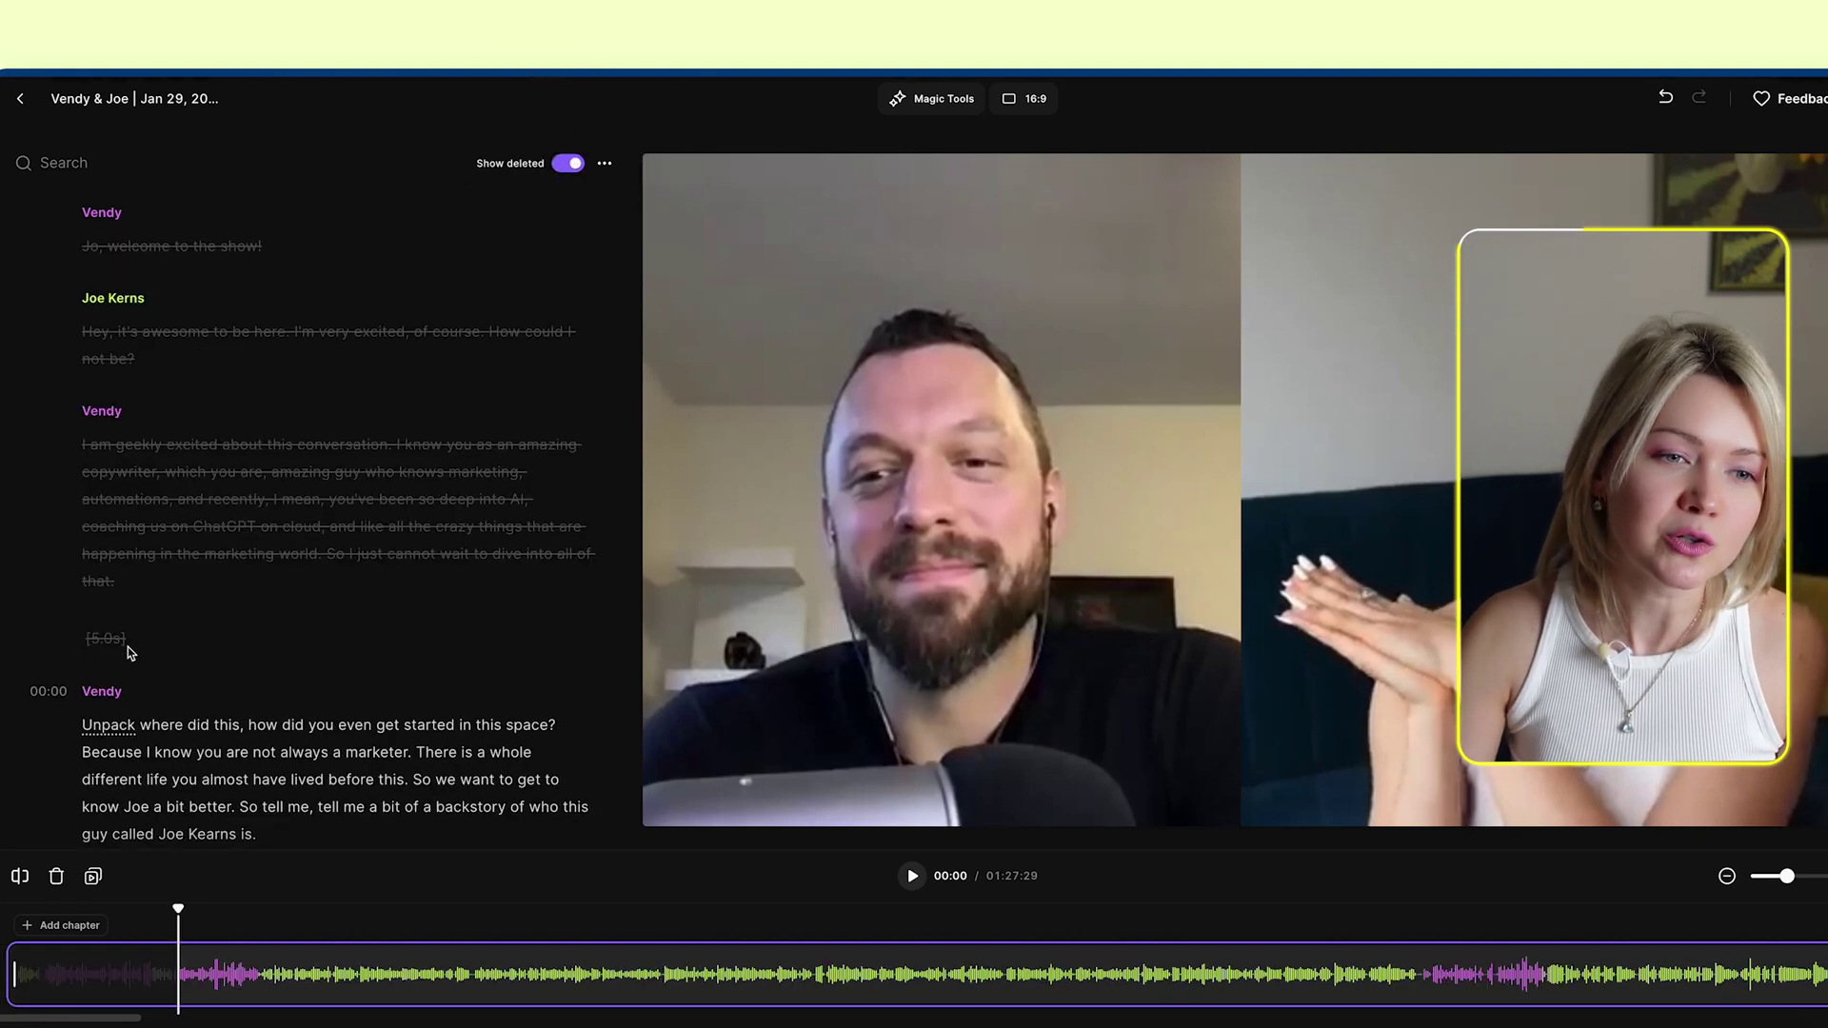
pyautogui.moveTo(93, 497); pyautogui.dragTo(66, 248)
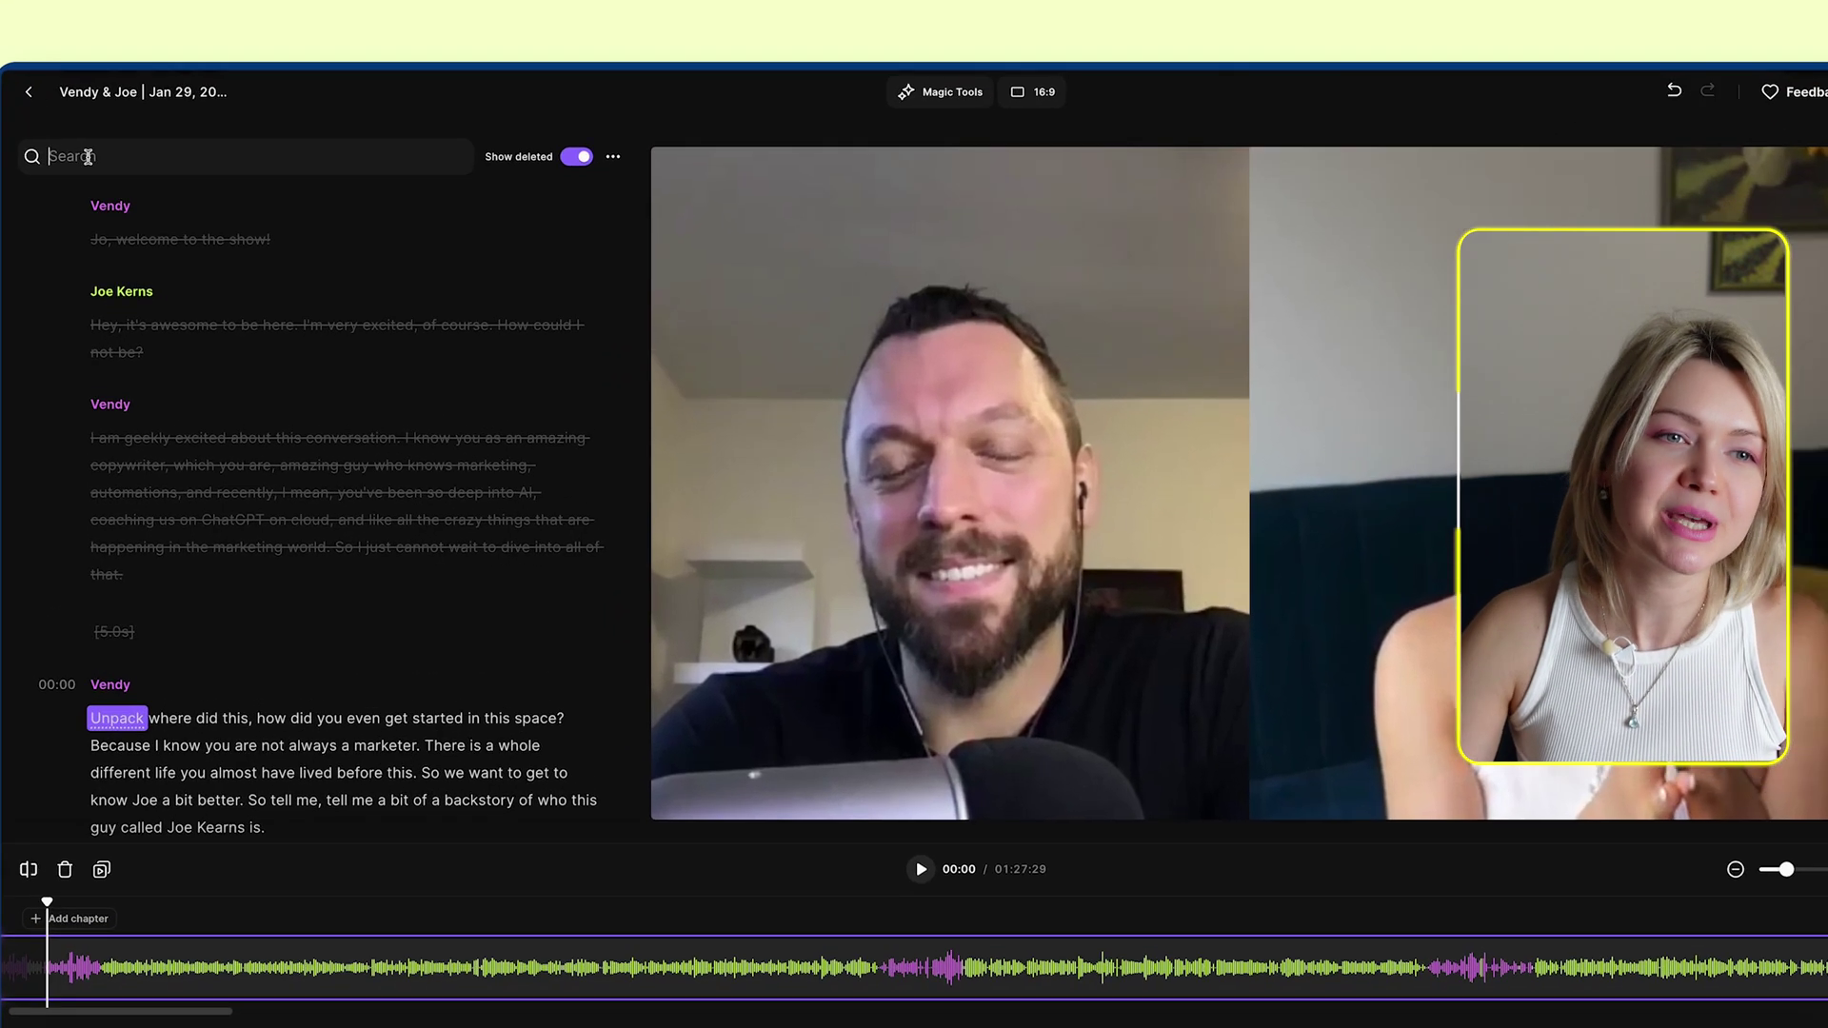
# - Step through the ChatGPT matches to the 40:33 mention and select the chat-window sentence
pyautogui.press('Return')
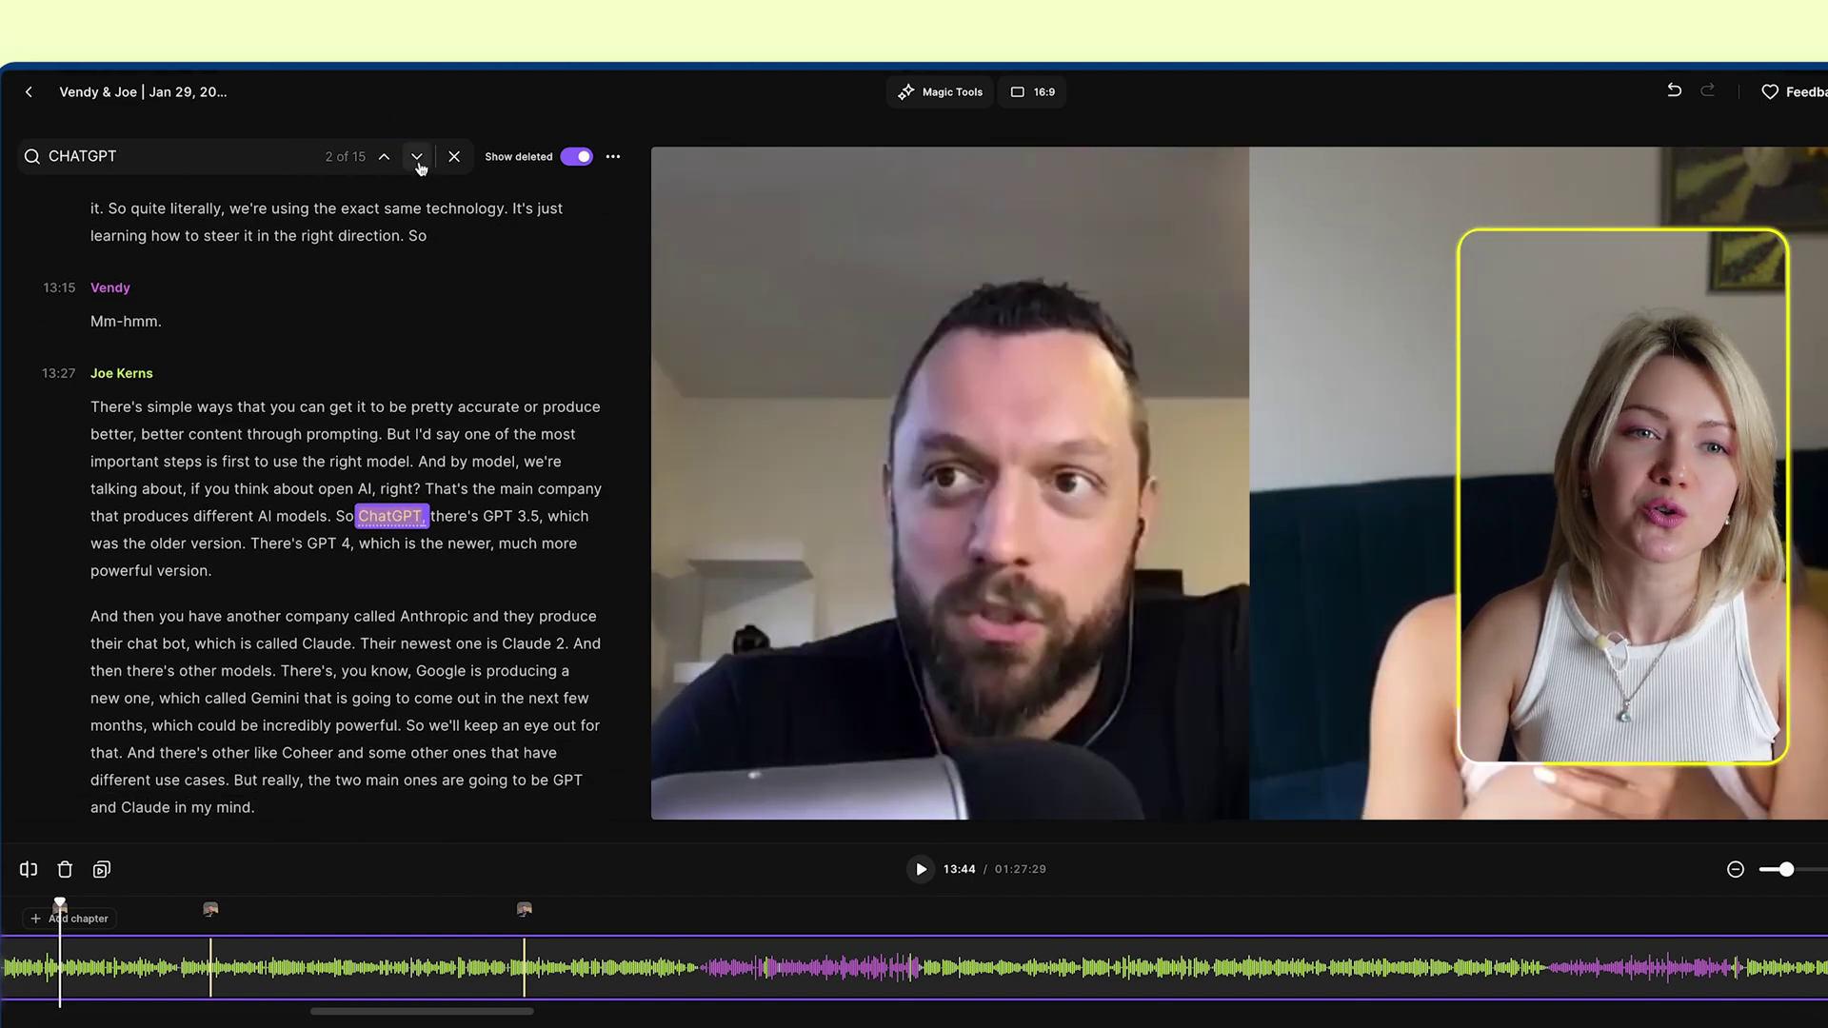
pyautogui.click(419, 165)
pyautogui.click(419, 165)
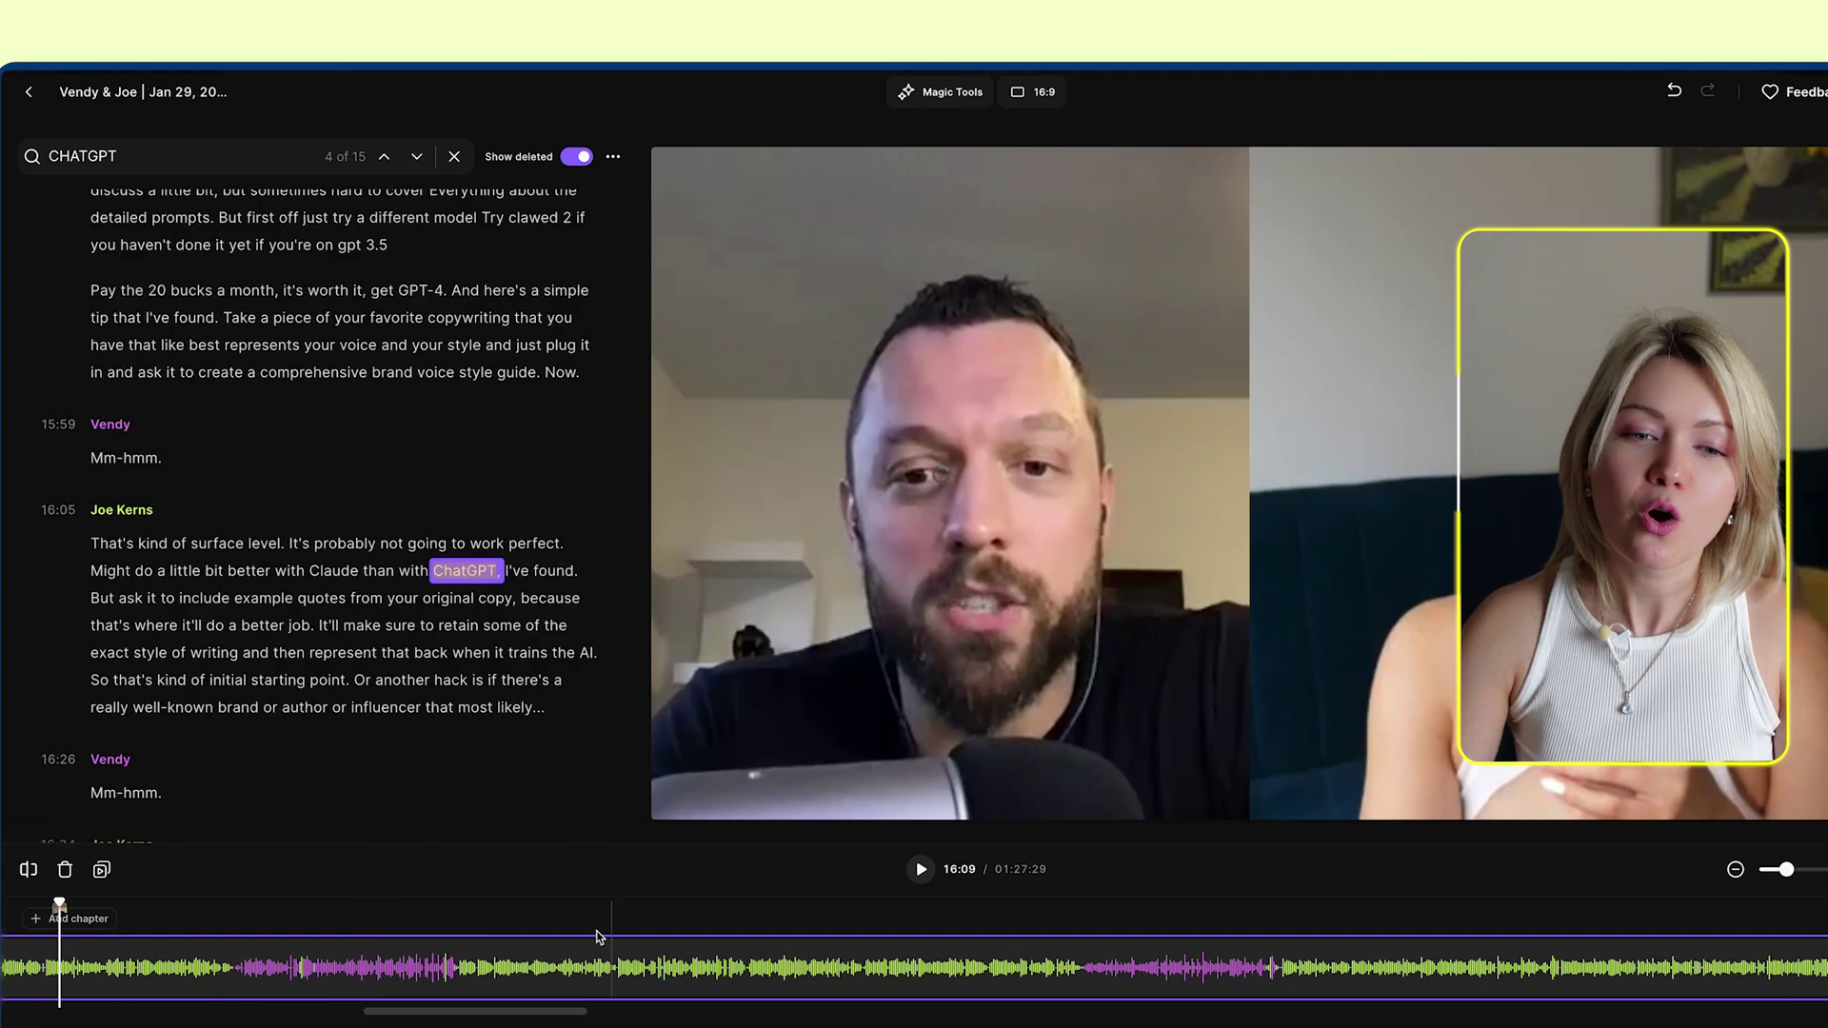
pyautogui.scroll(-6, 552, 972)
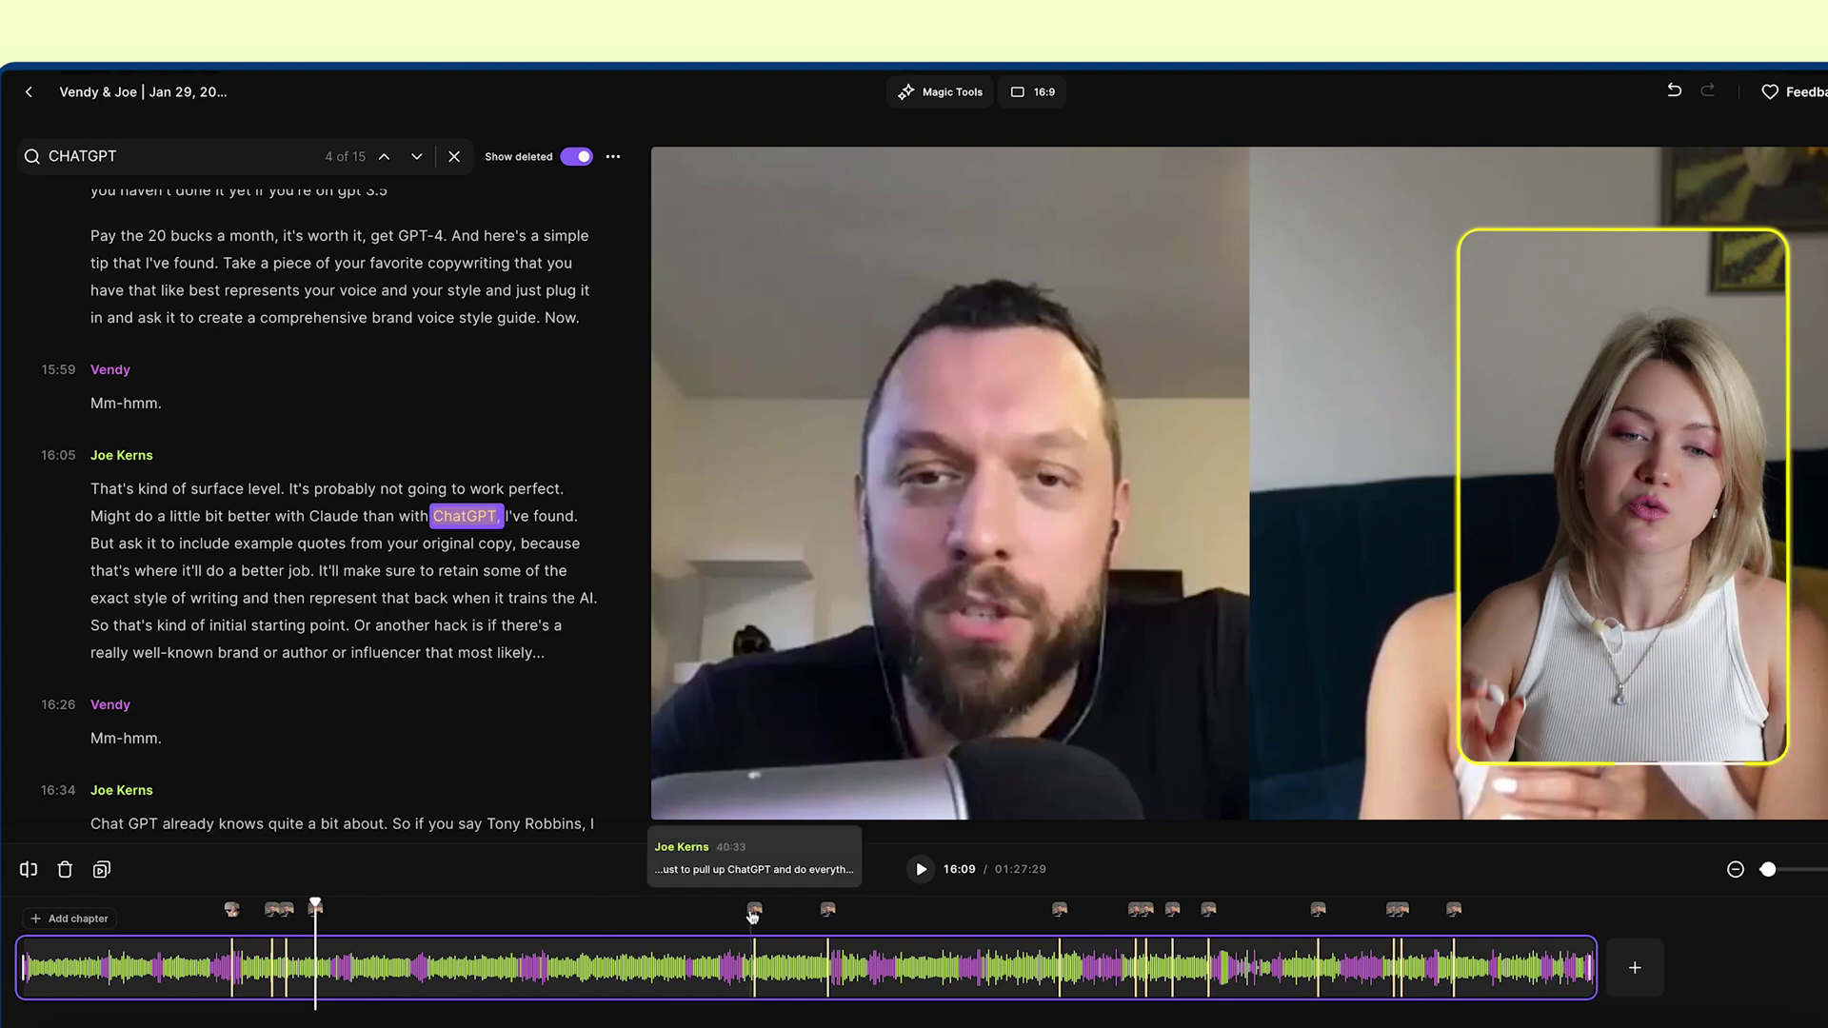
pyautogui.click(753, 914)
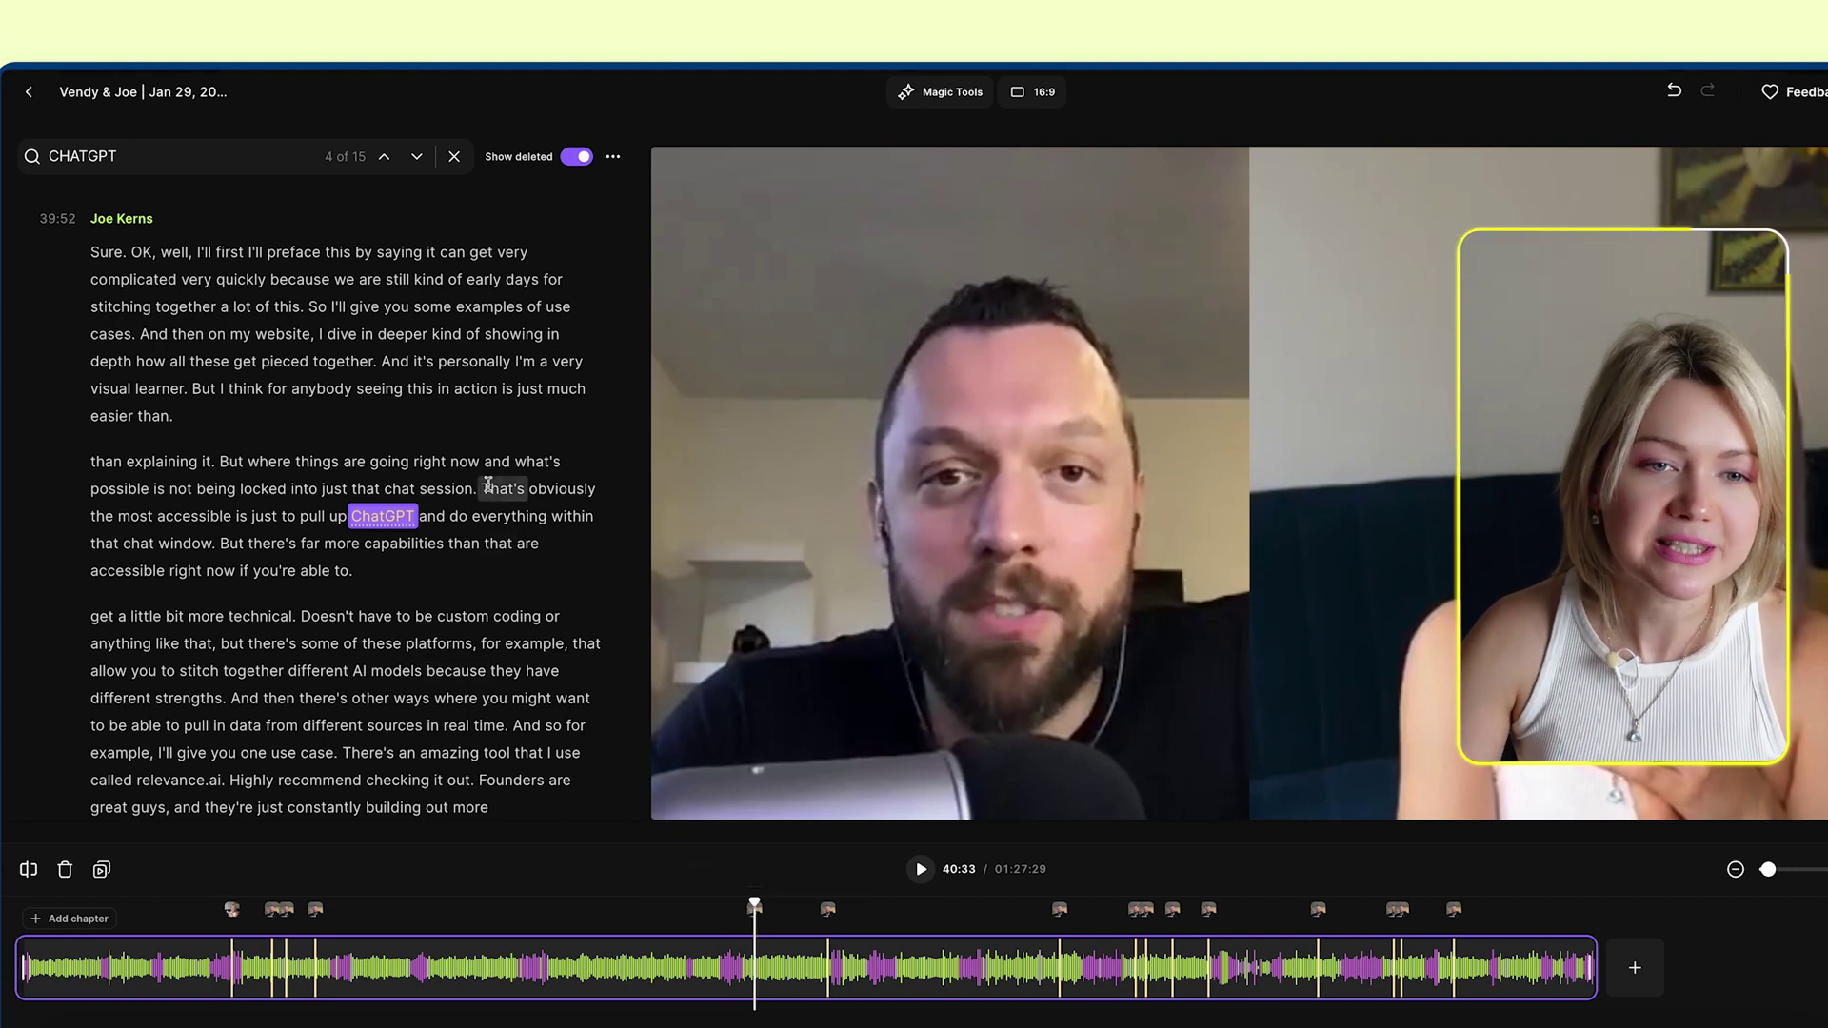
pyautogui.moveTo(472, 495); pyautogui.dragTo(362, 582)
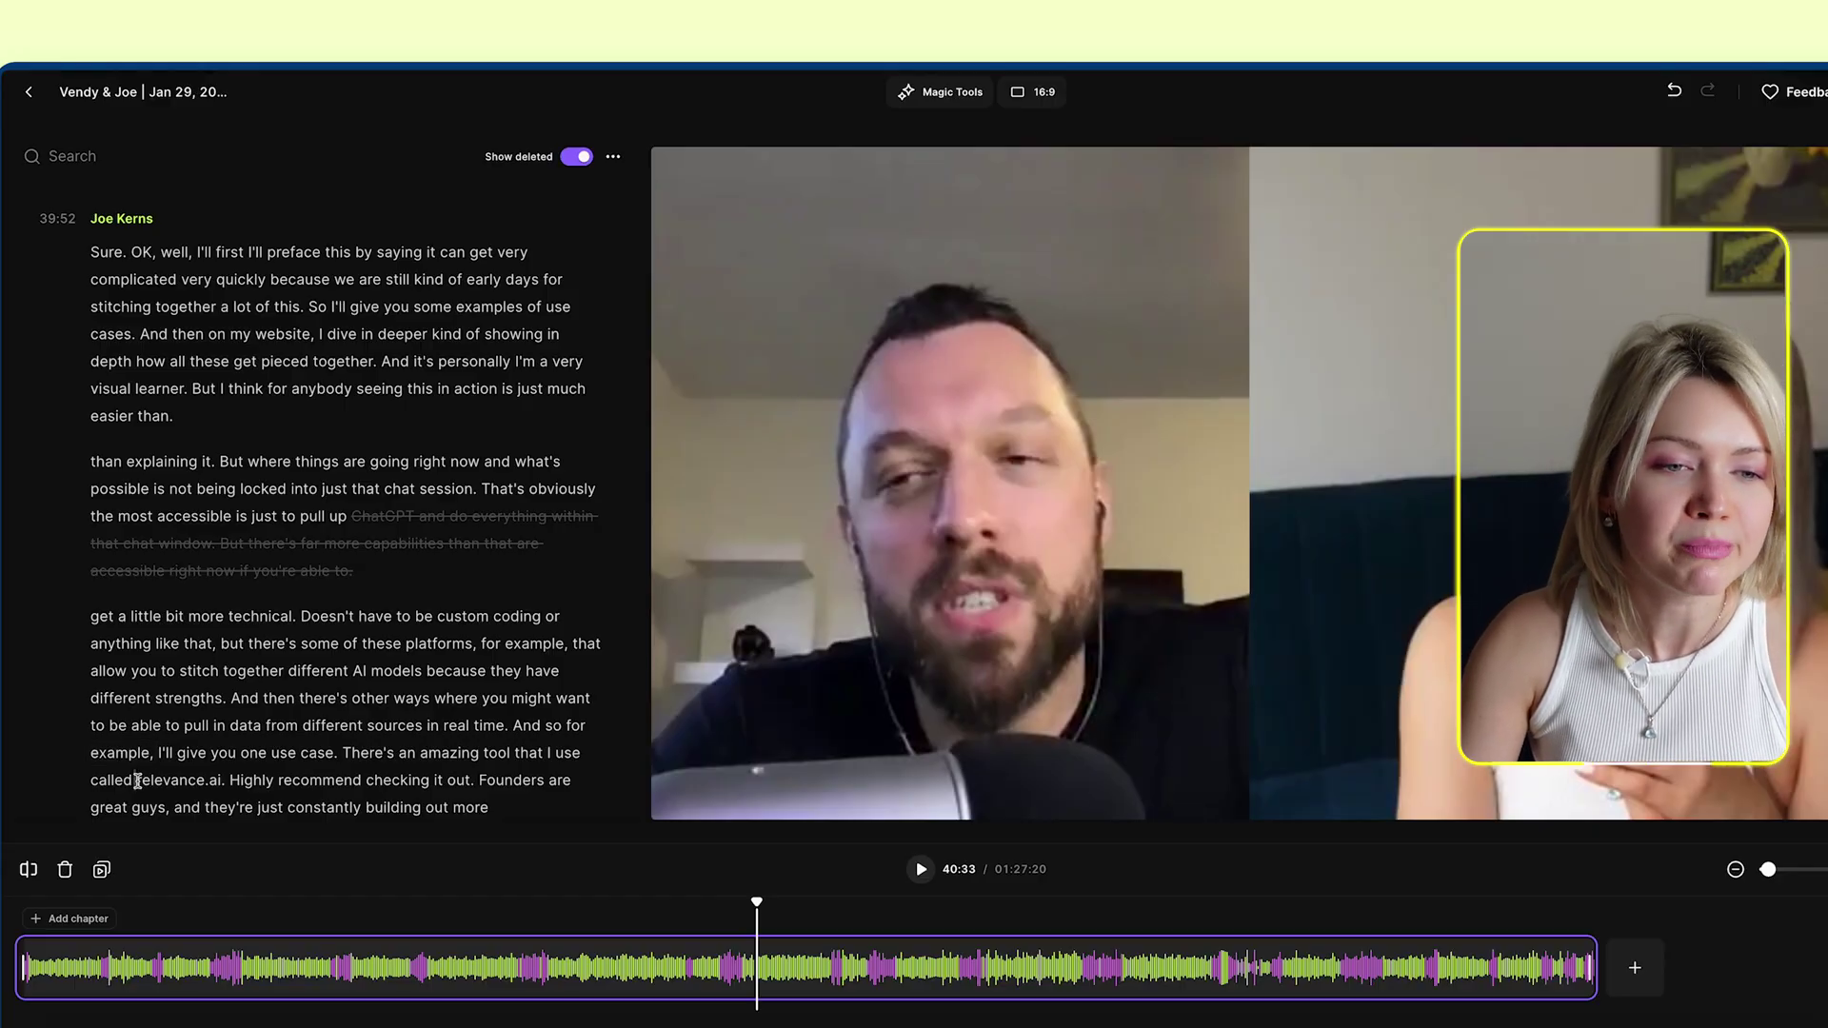
# - Correct the transcribed 'relevance.ai.' to 'Relevance AI' in every occurrence
pyautogui.moveTo(179, 786); pyautogui.dragTo(227, 792)
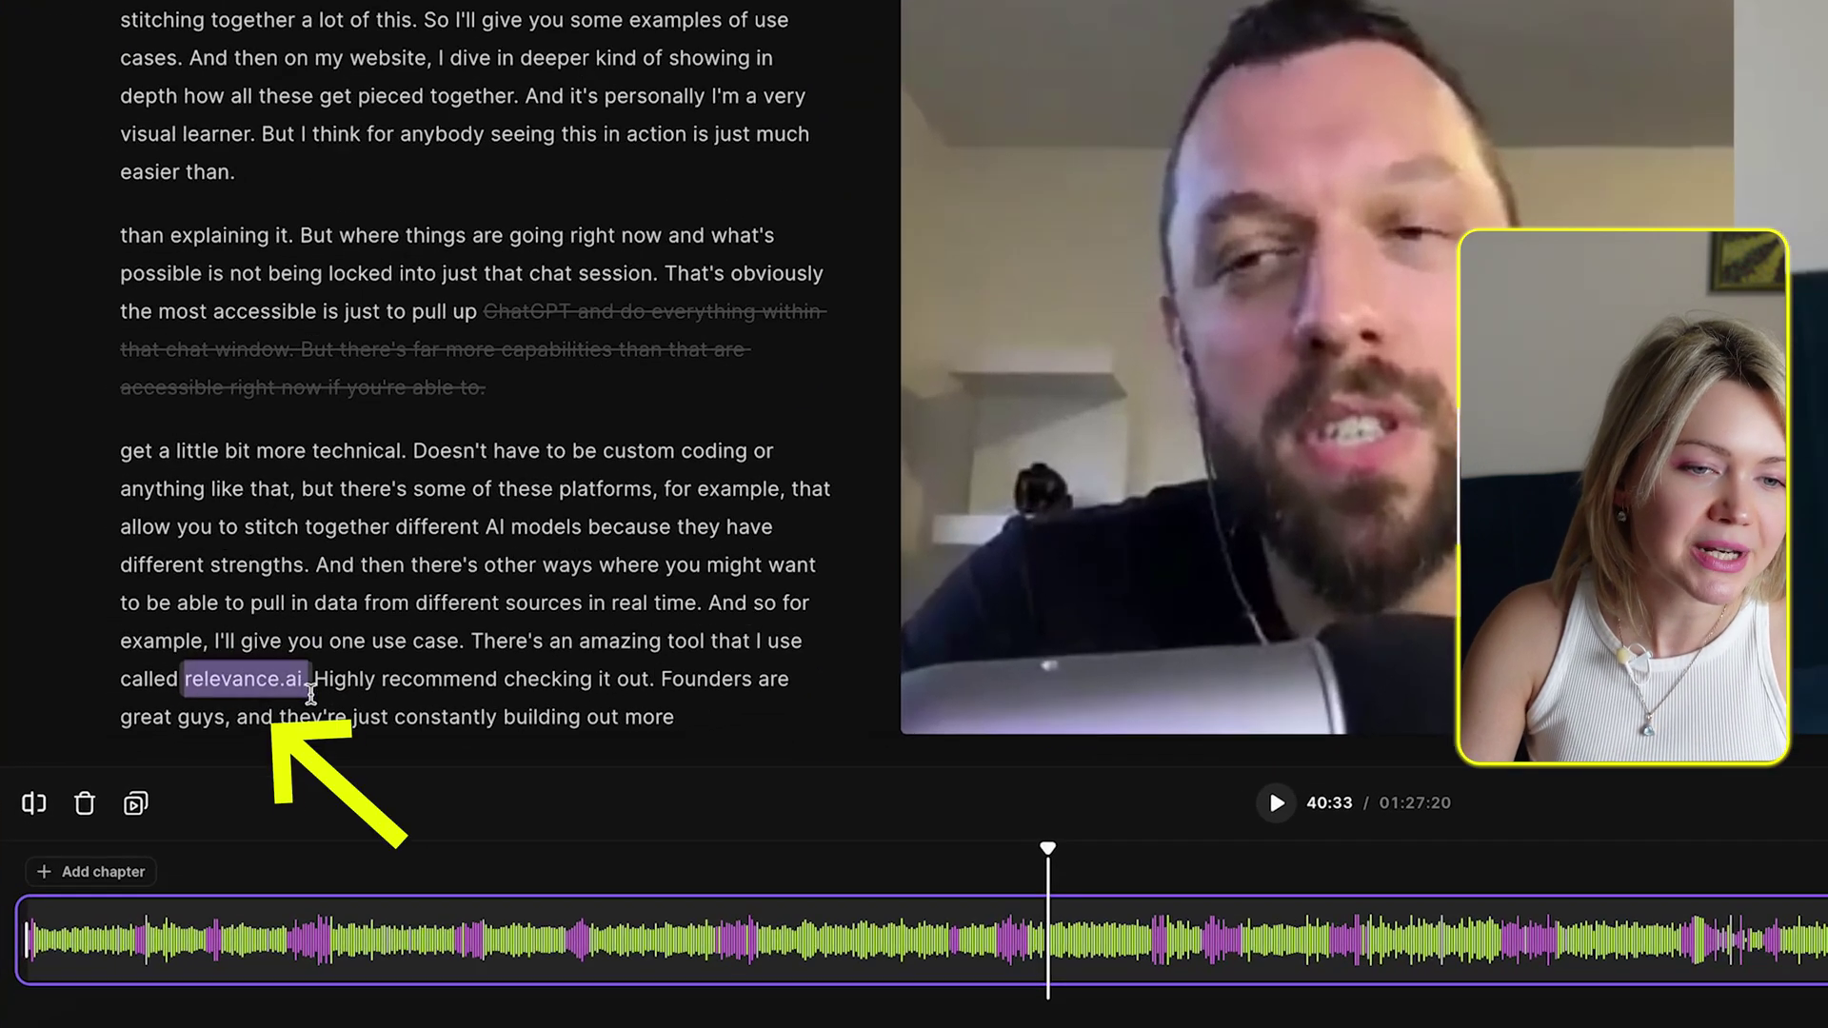
pyautogui.moveTo(310, 692); pyautogui.dragTo(308, 695)
pyautogui.click(182, 635)
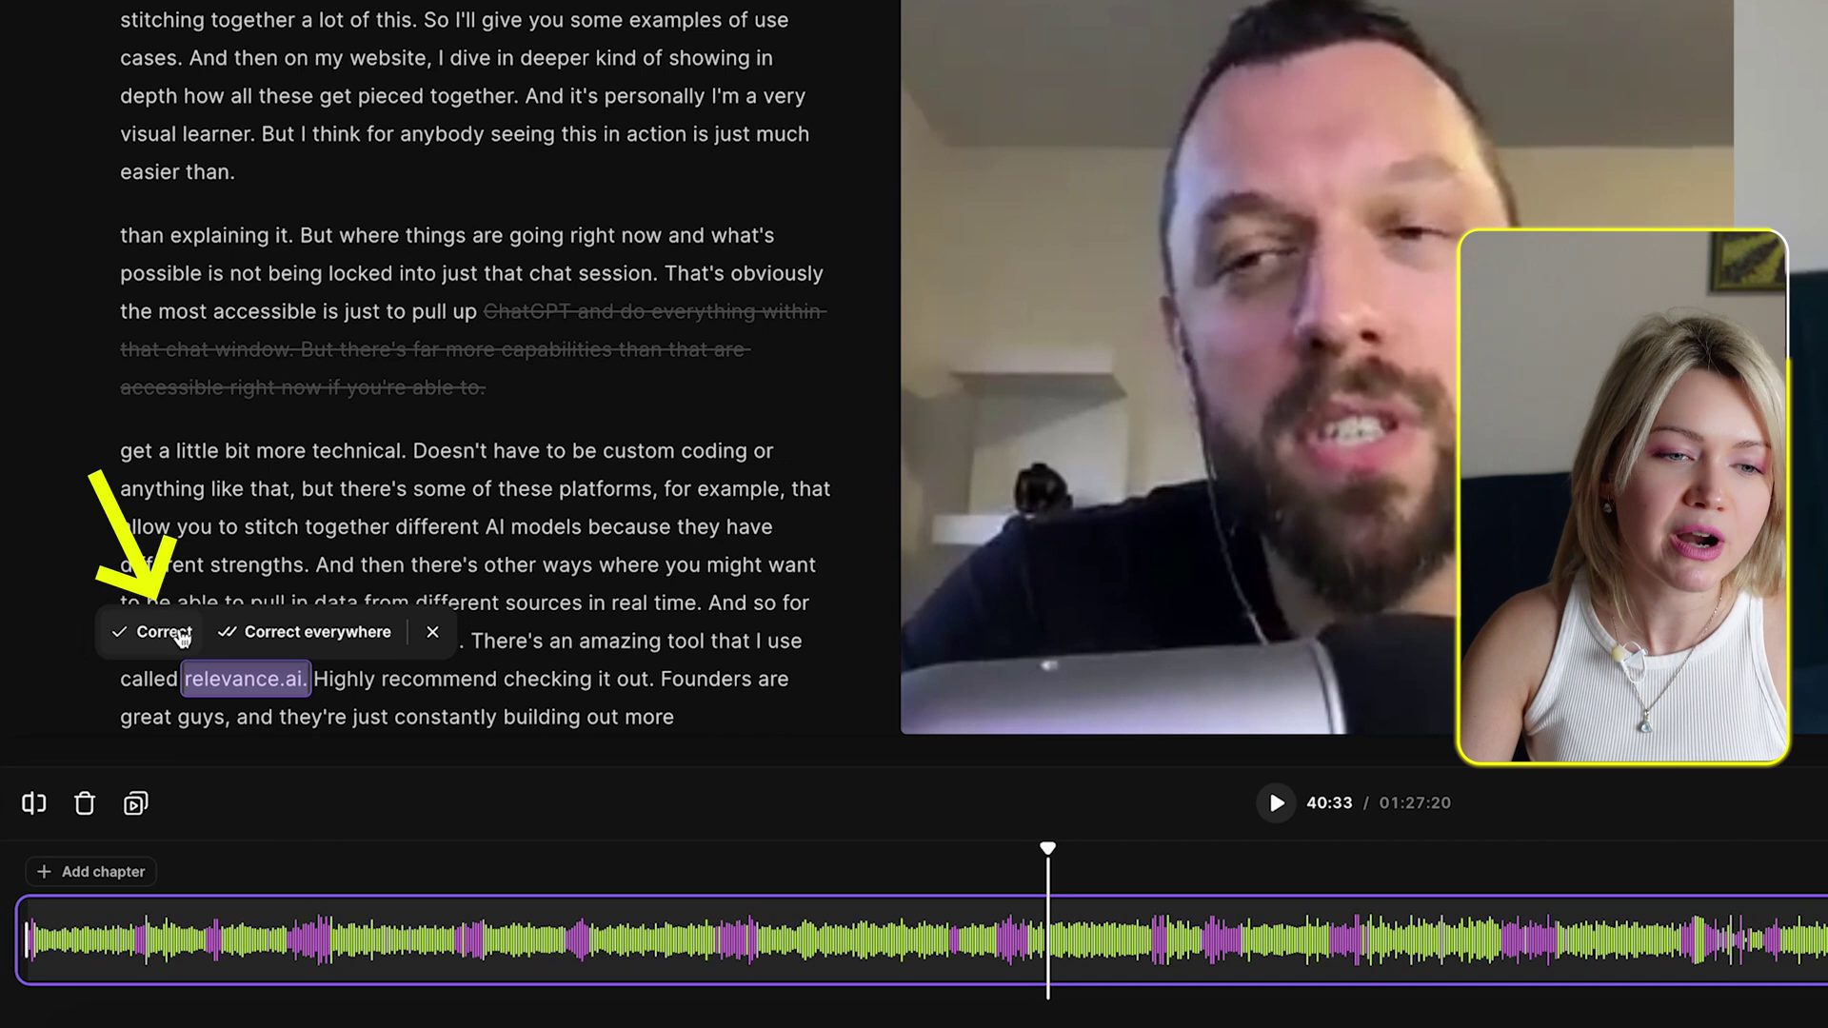
pyautogui.write('Relevance AI')
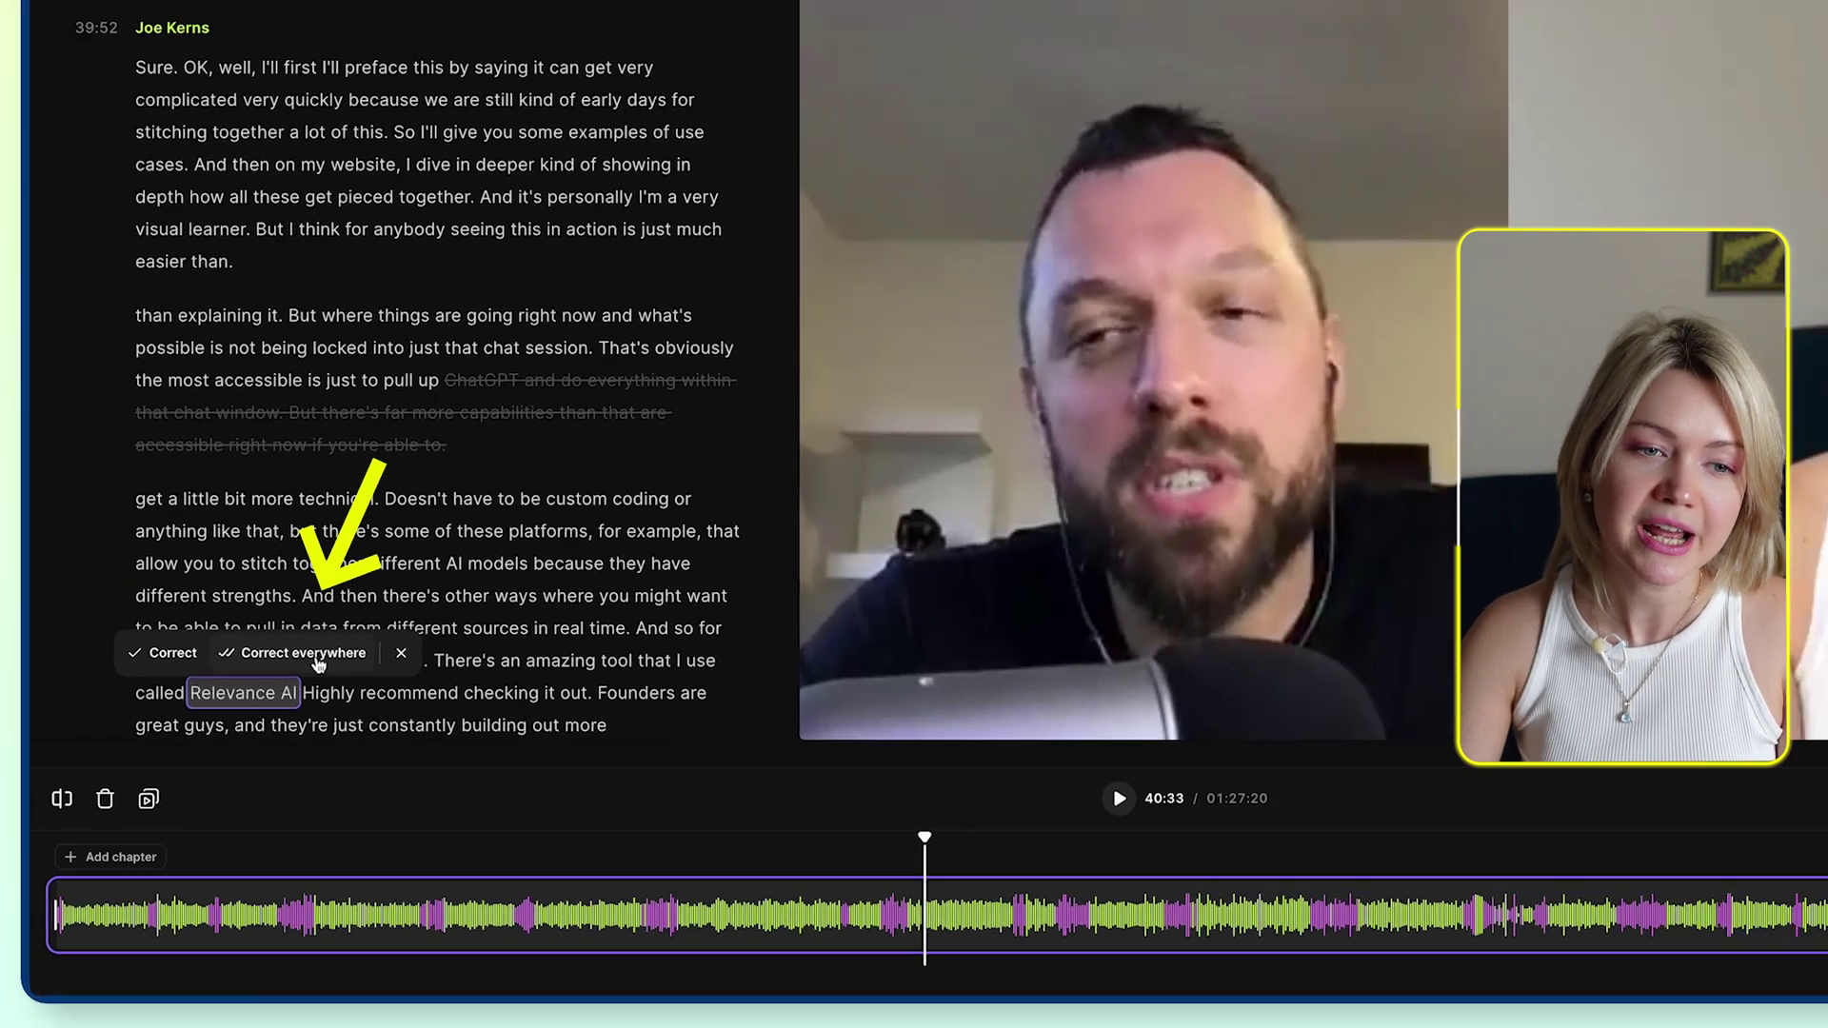
pyautogui.click(329, 633)
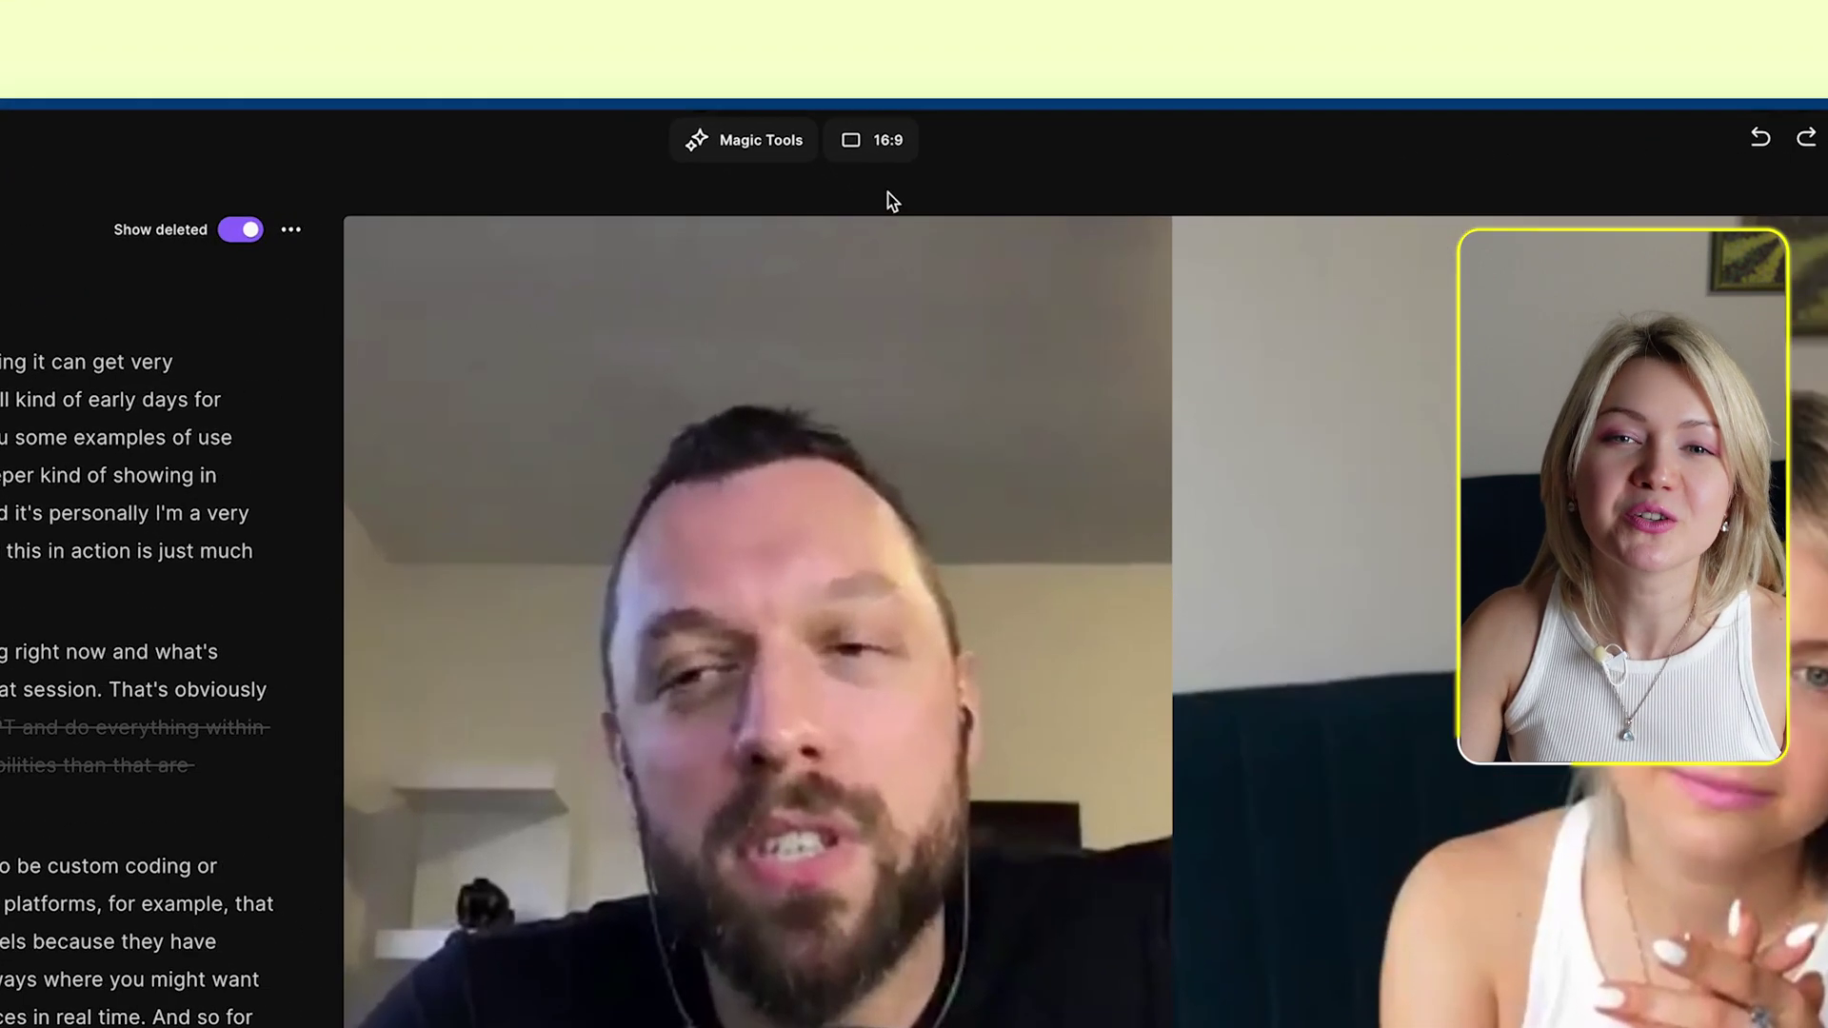
# - Open the Magic Tools panel and scroll through its AI editing tools
pyautogui.click(845, 195)
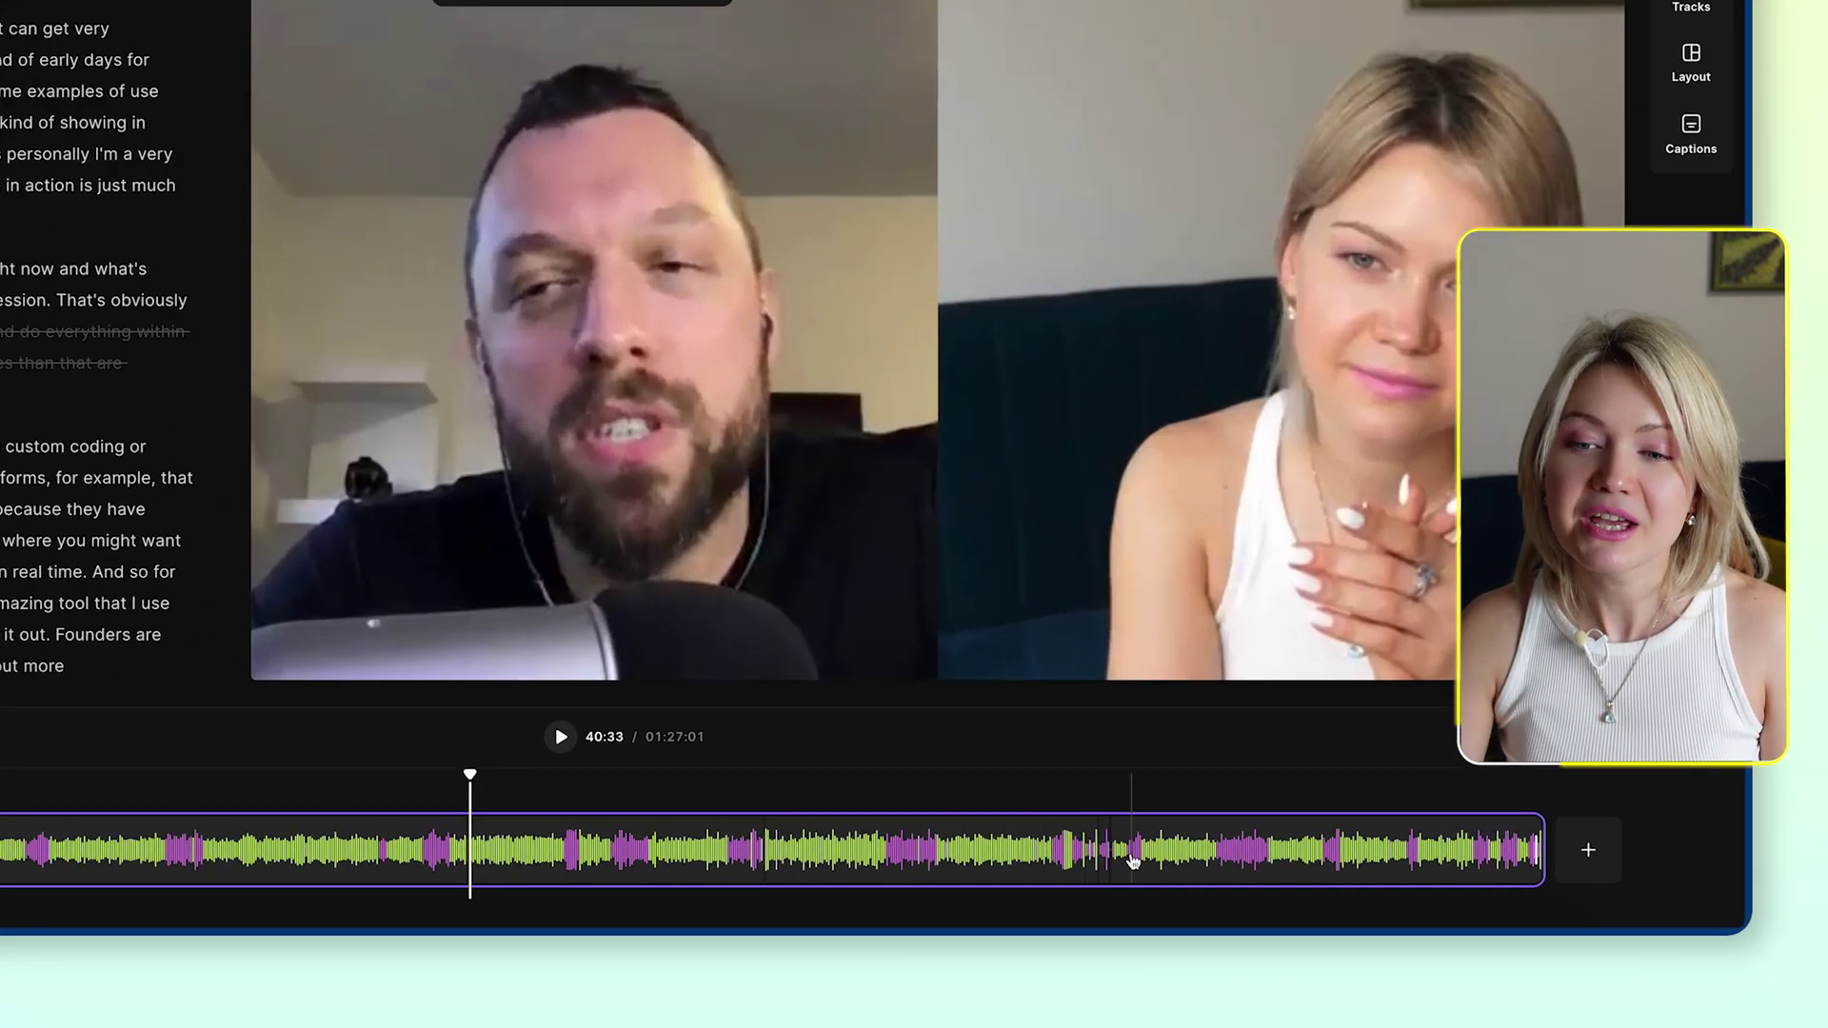
pyautogui.scroll(3, 1188, 867)
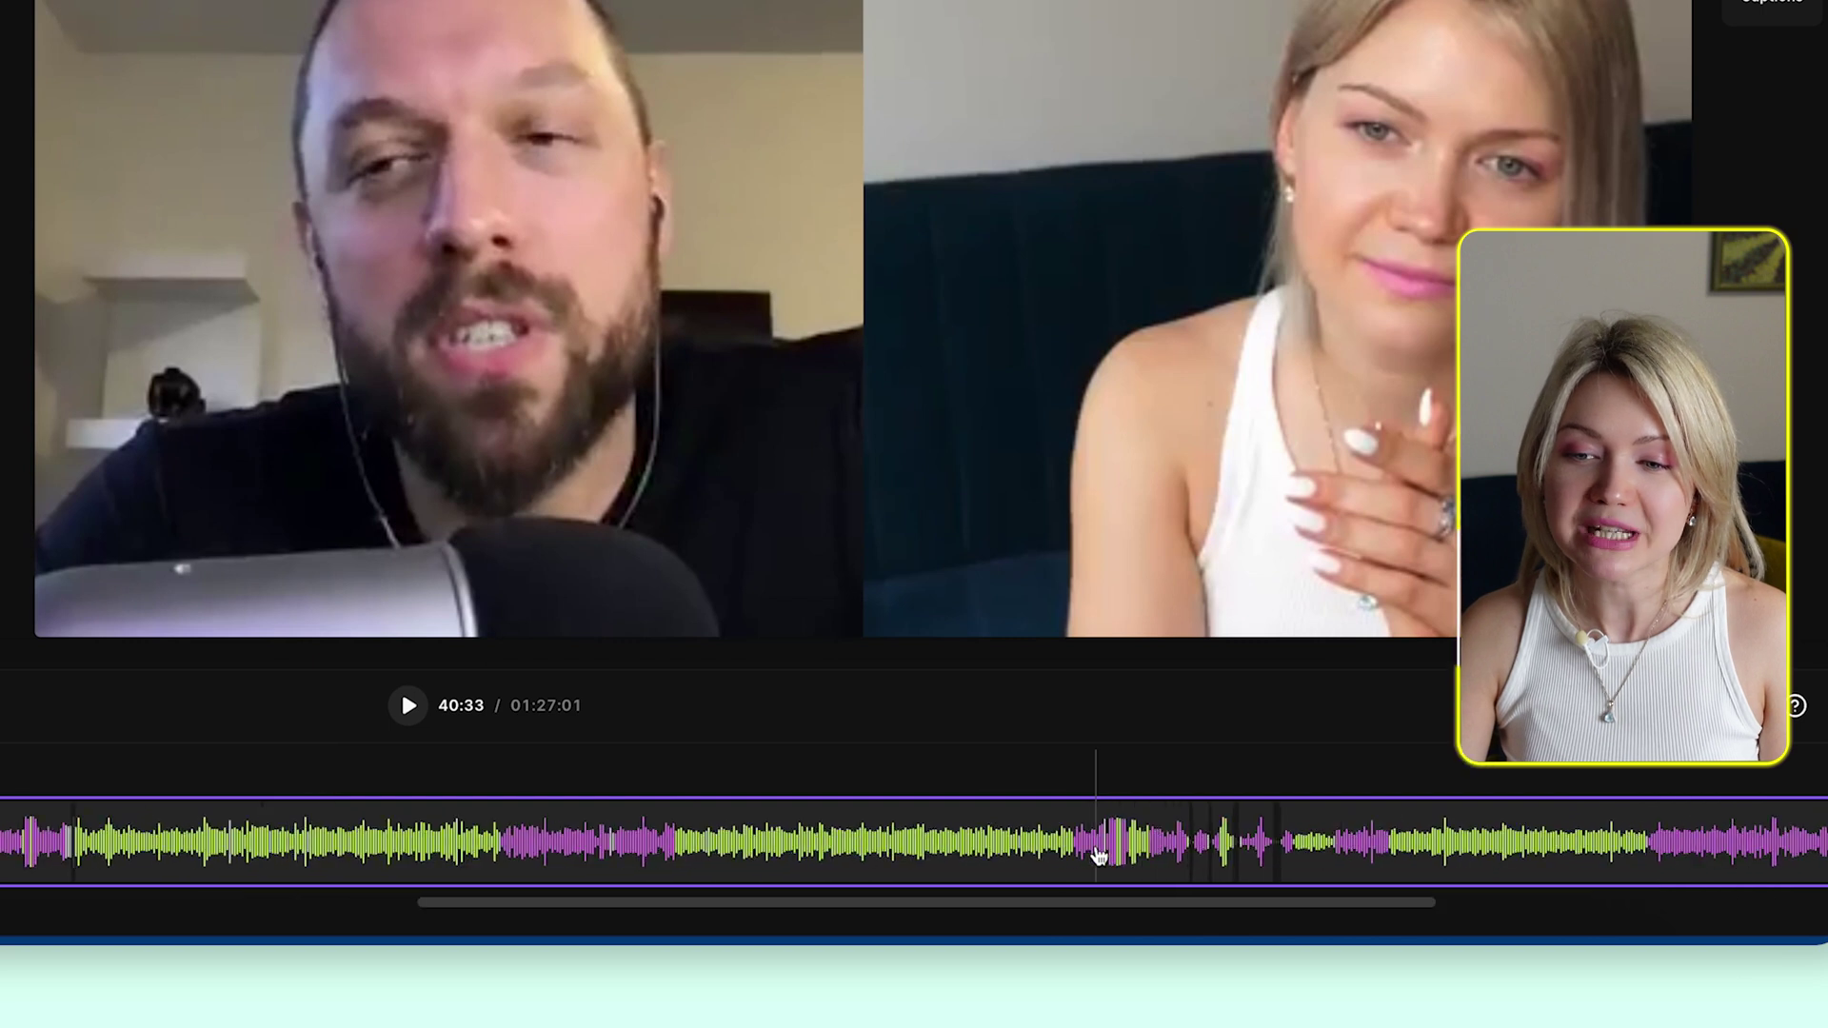
pyautogui.scroll(2, 1271, 868)
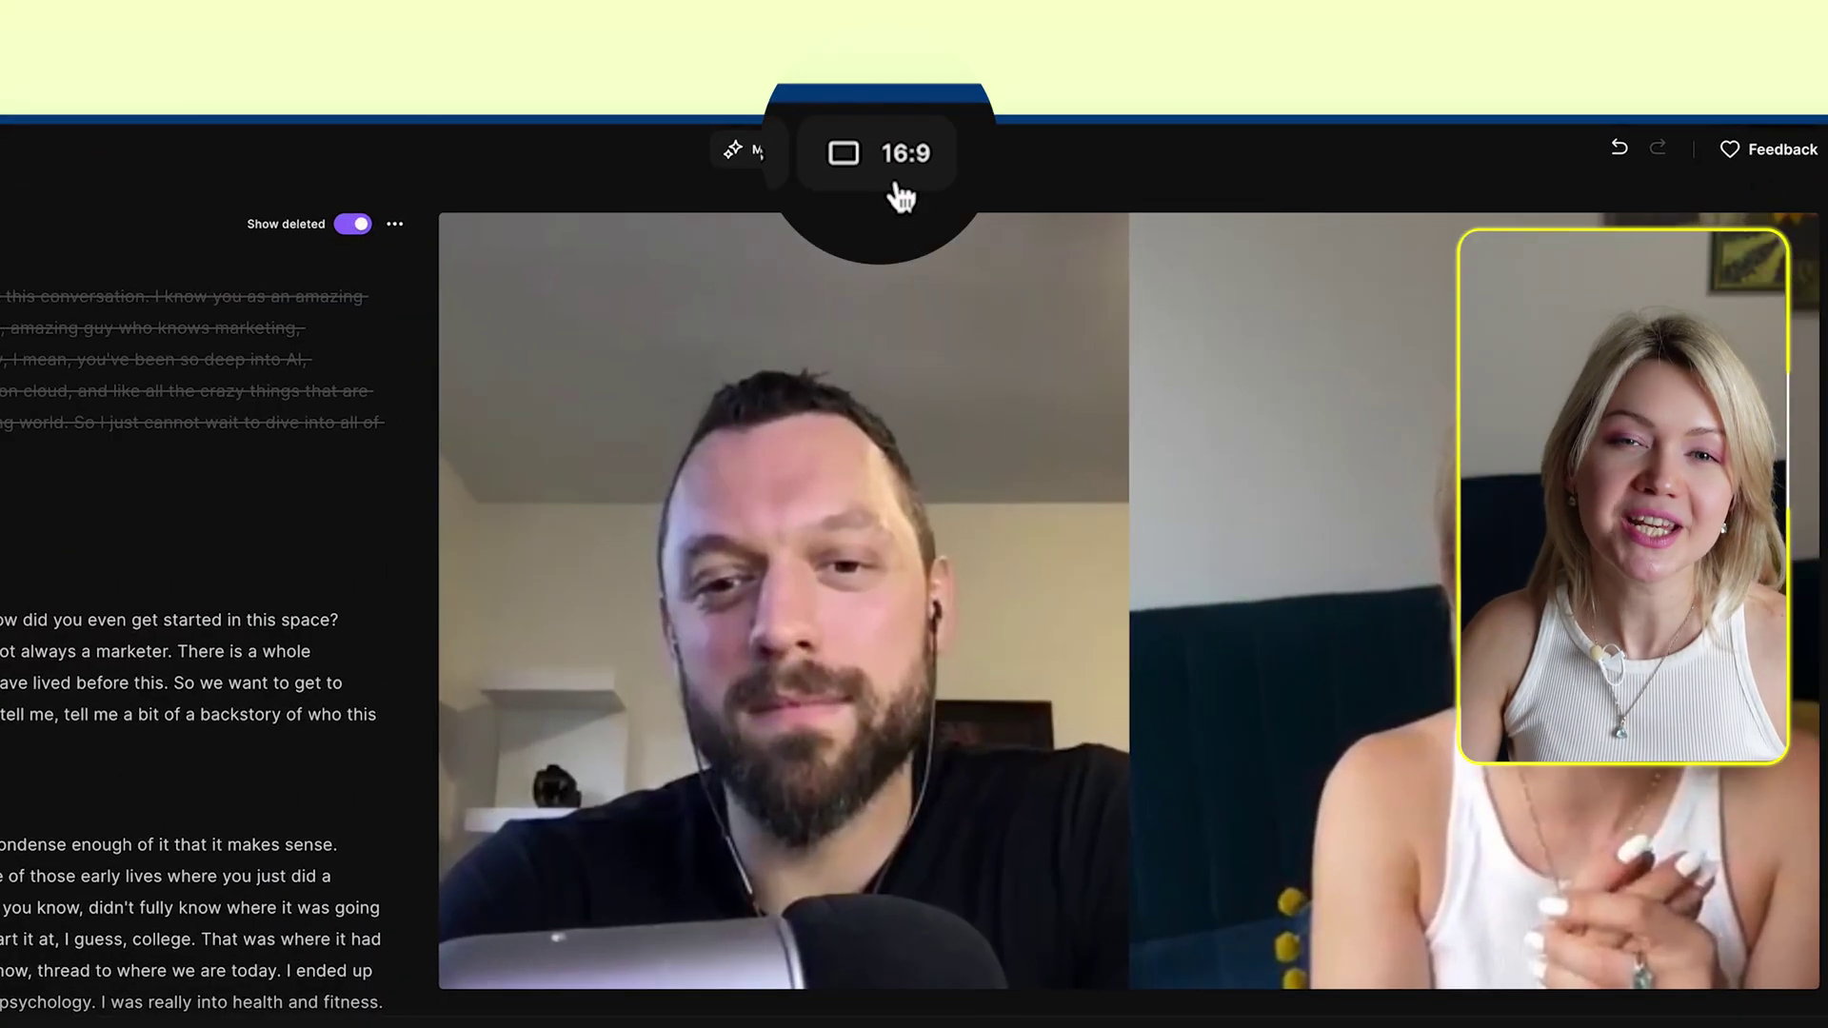
pyautogui.click(884, 161)
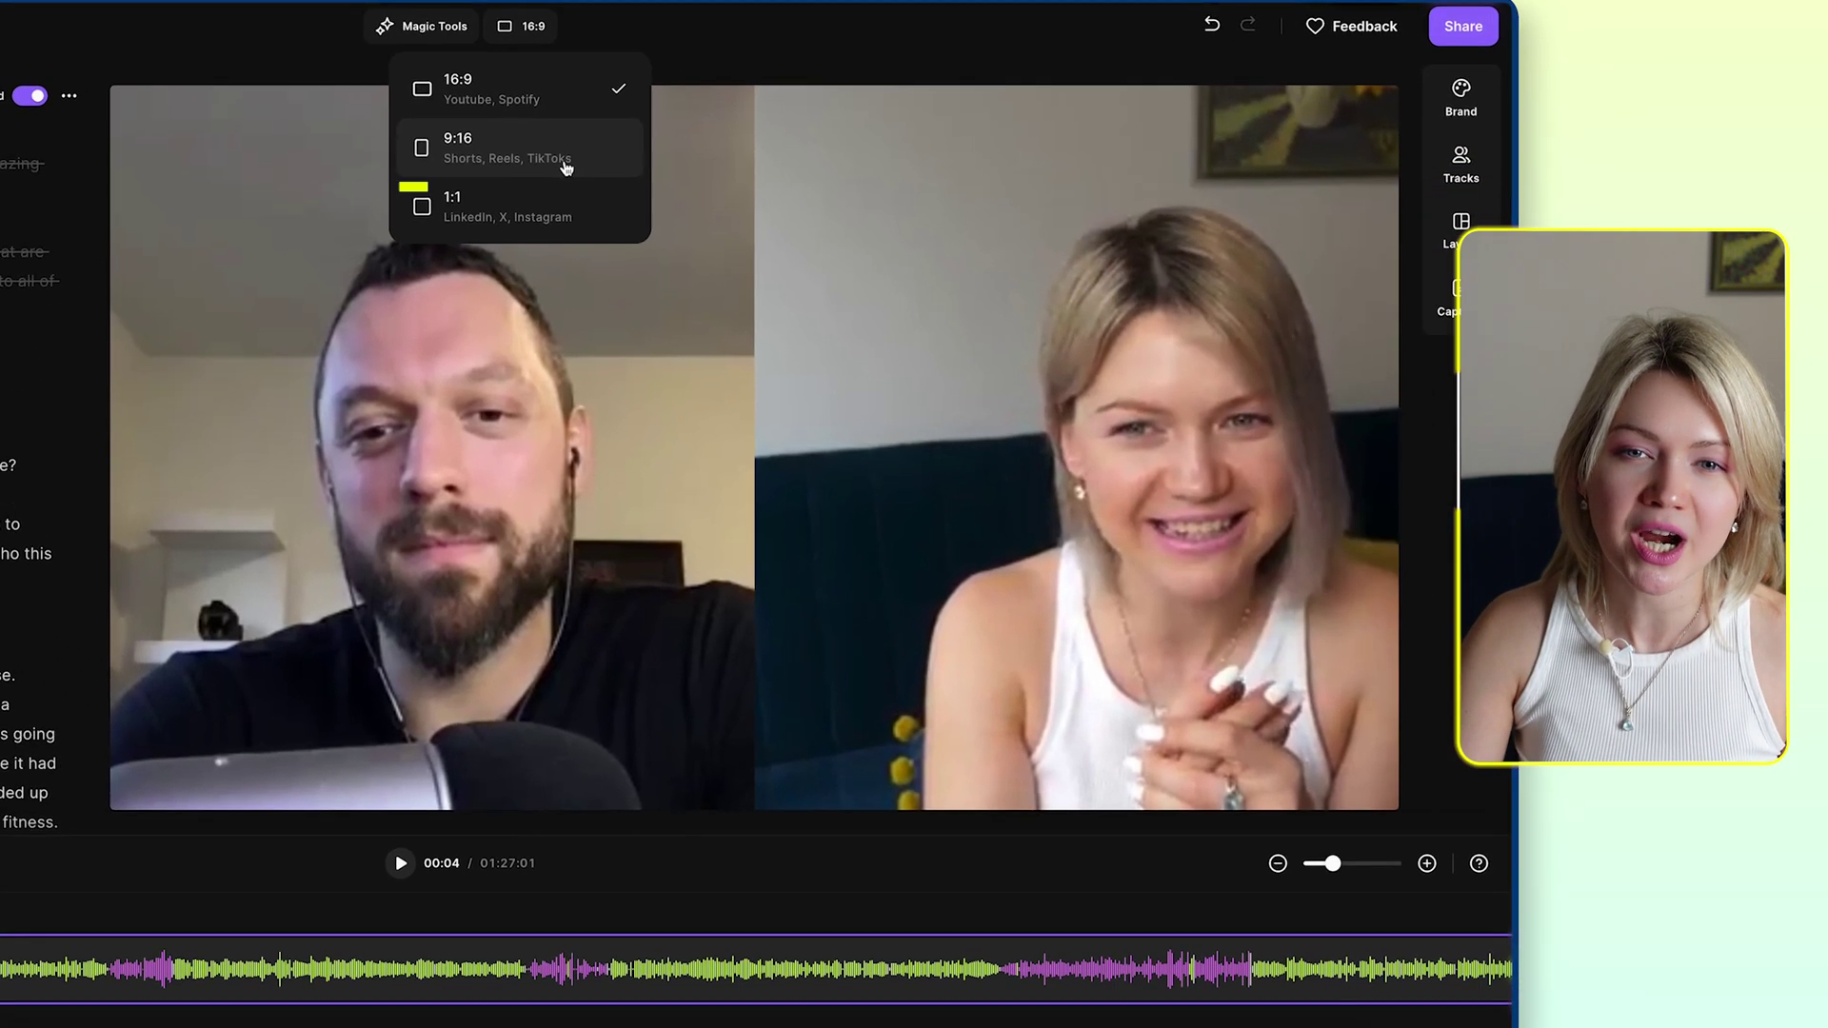
pyautogui.click(925, 297)
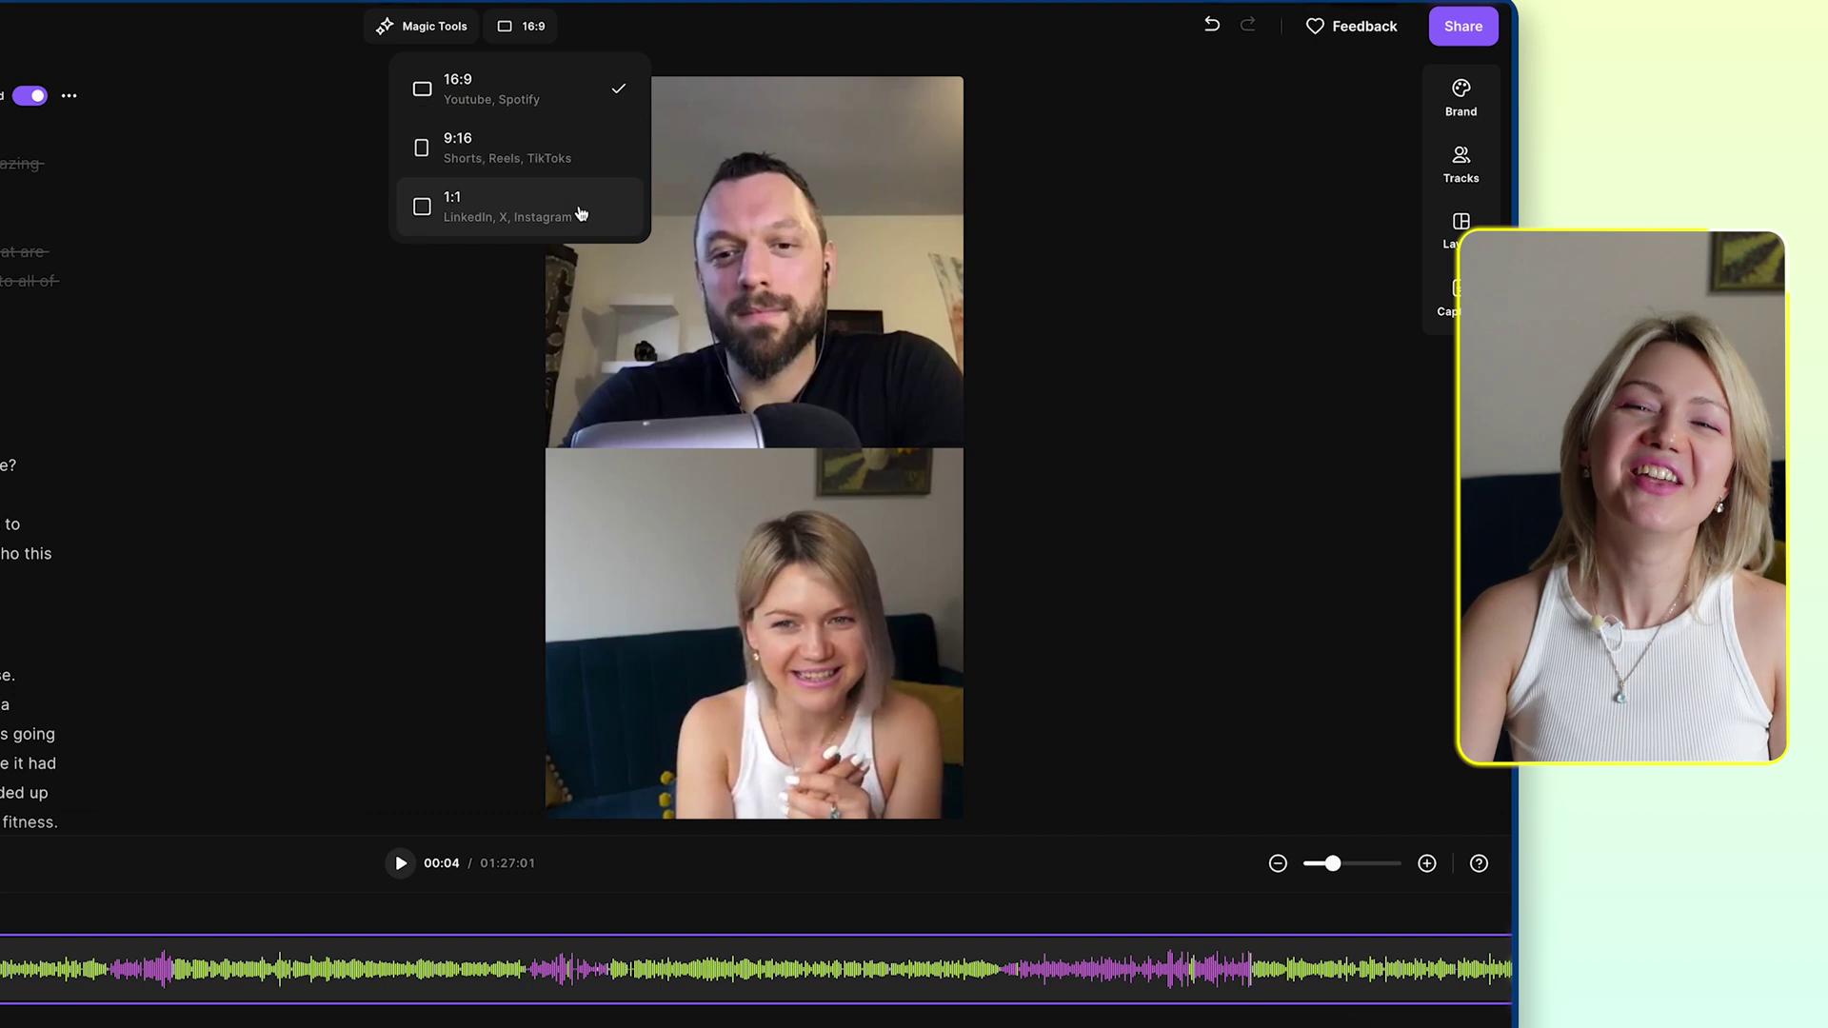
pyautogui.click(581, 214)
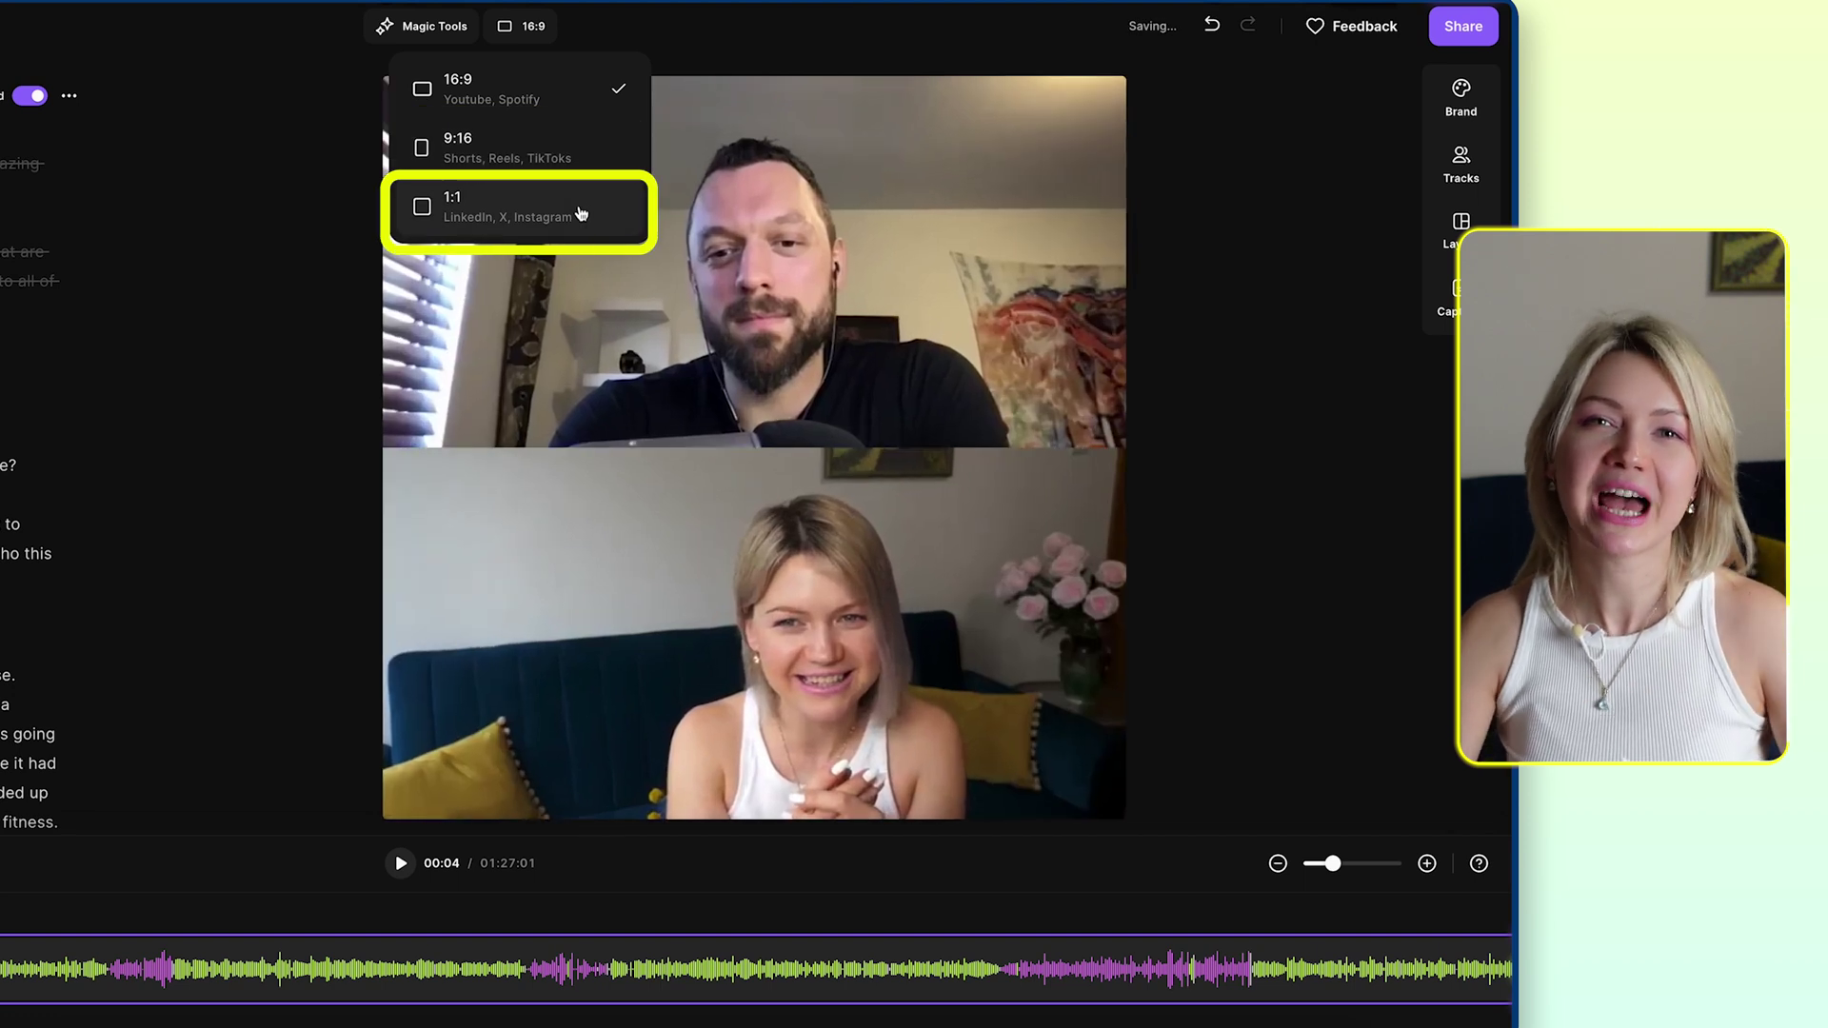
pyautogui.click(586, 83)
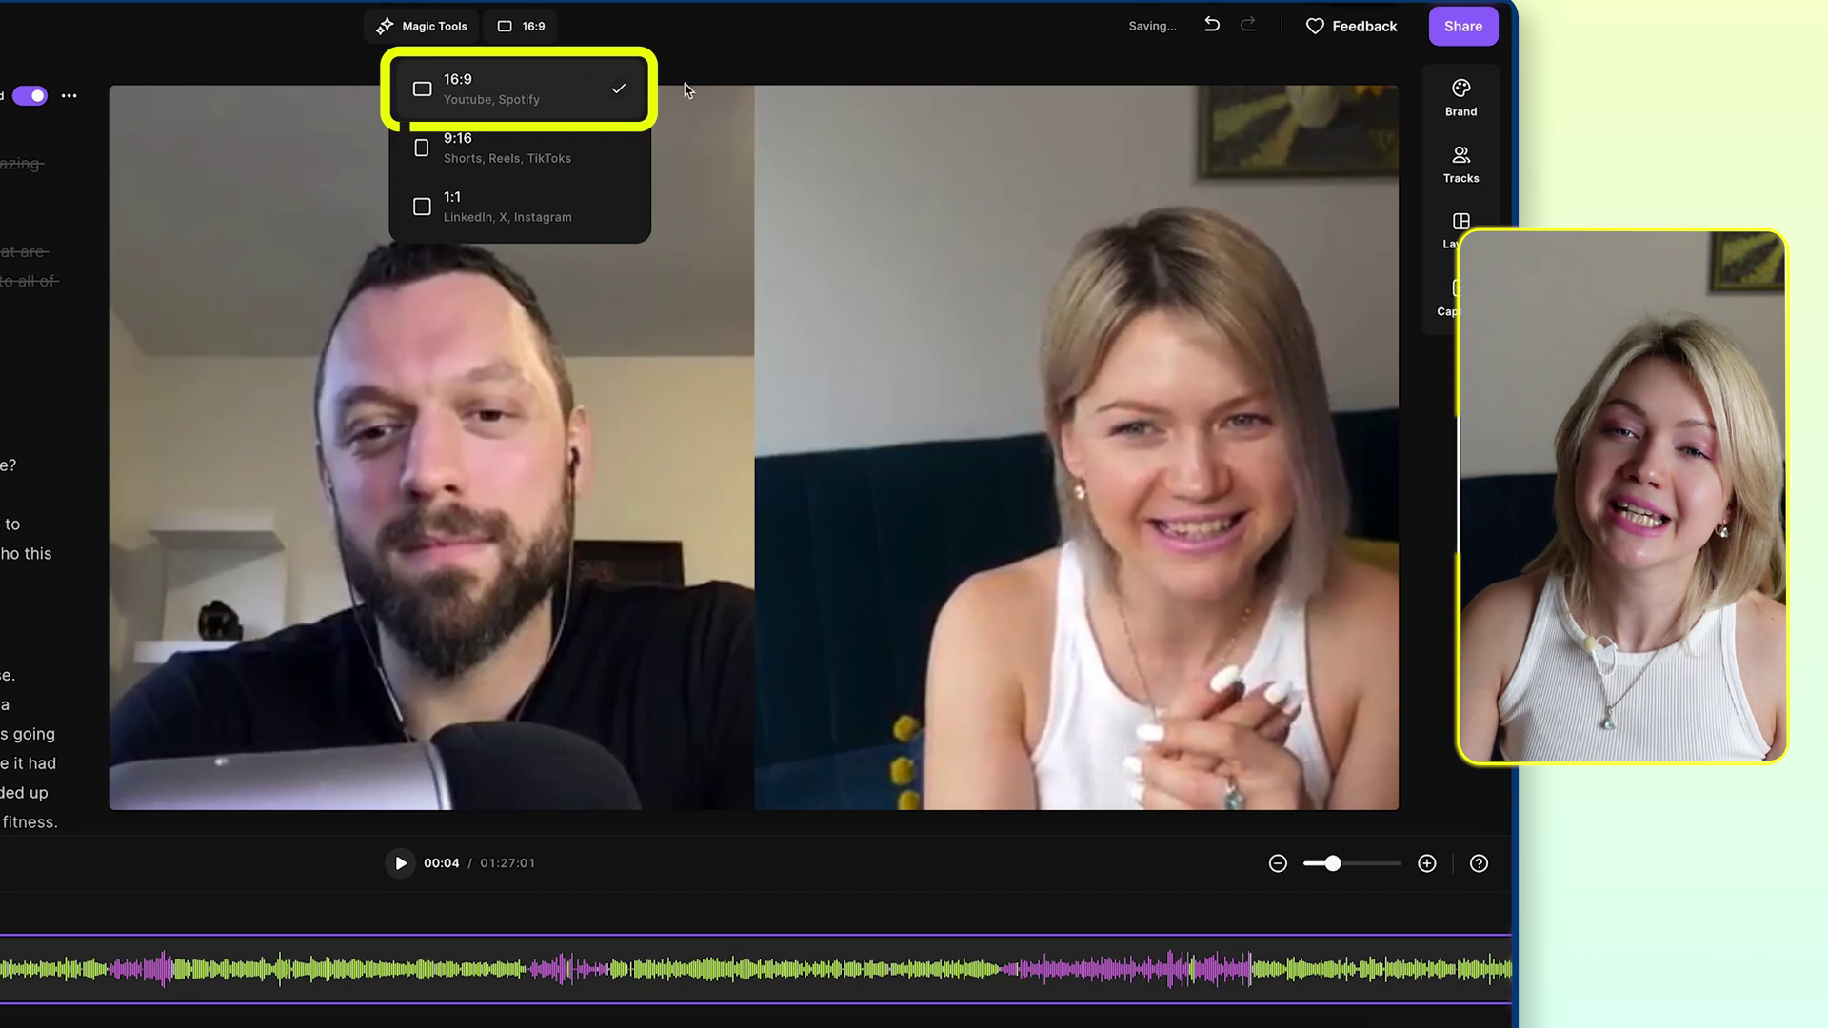
pyautogui.click(741, 53)
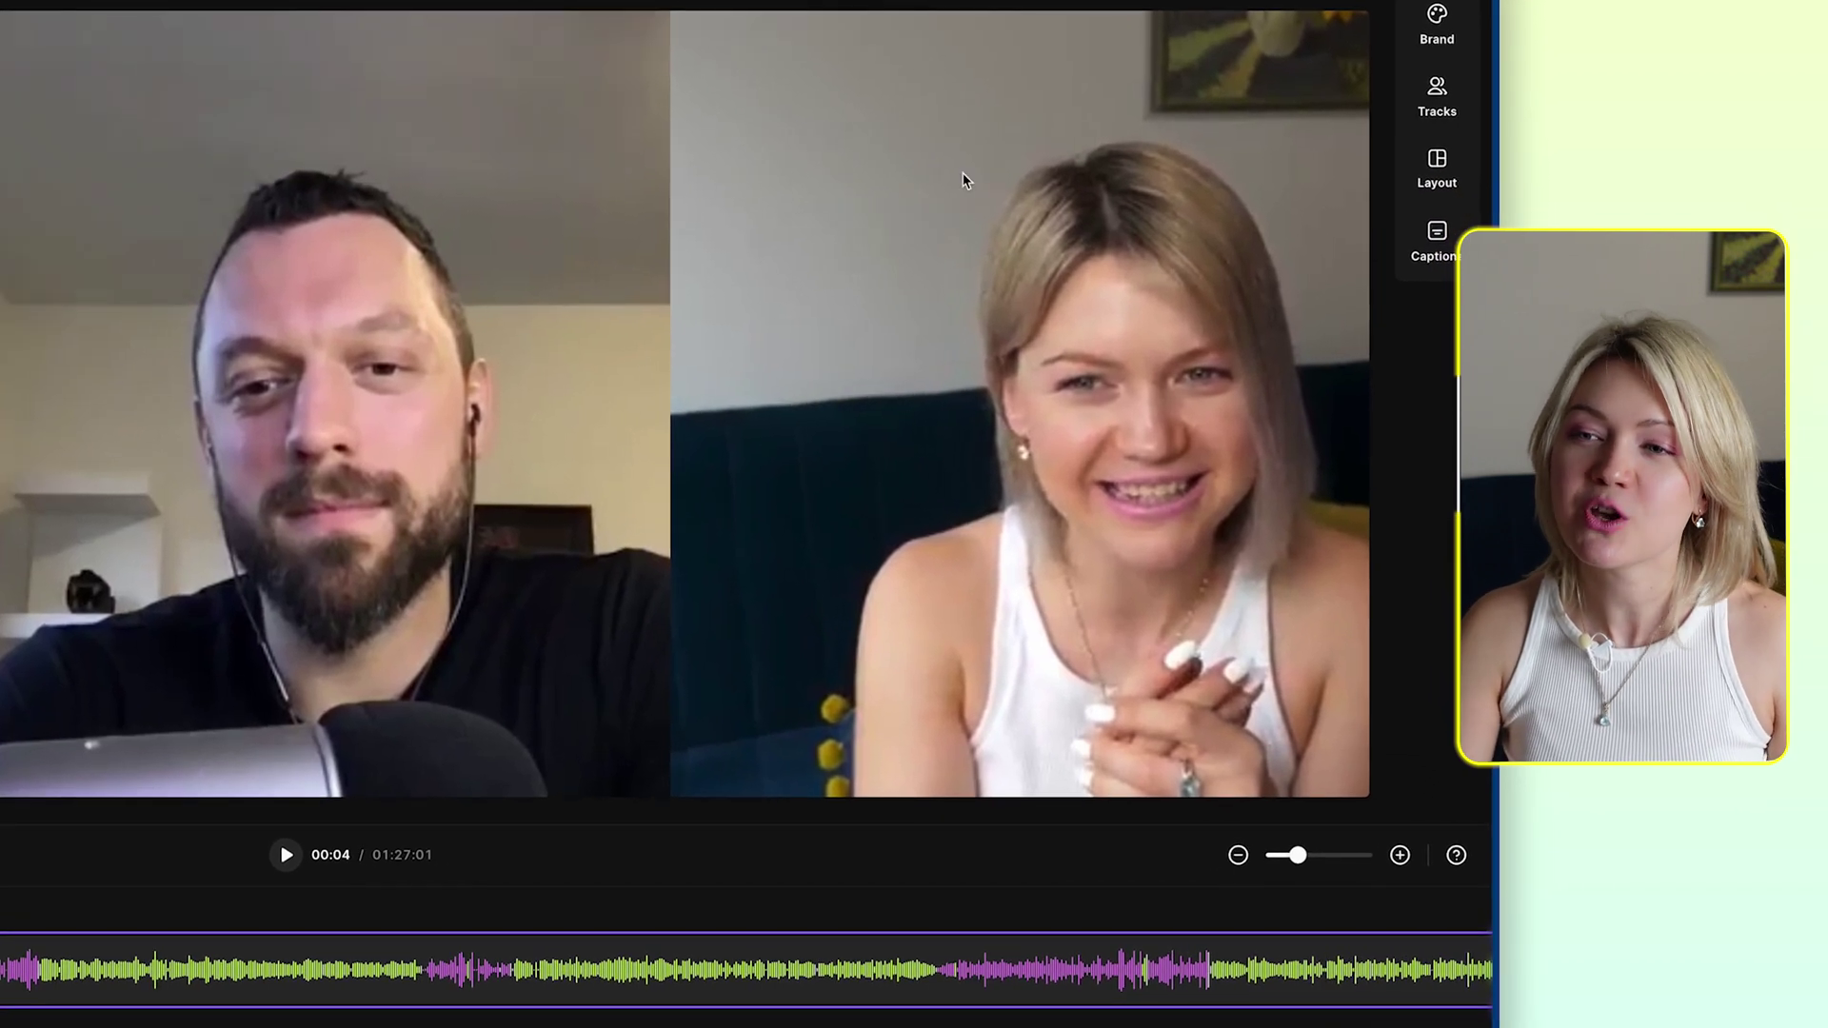
# - Switch the video layout to Picture in picture
pyautogui.click(1452, 186)
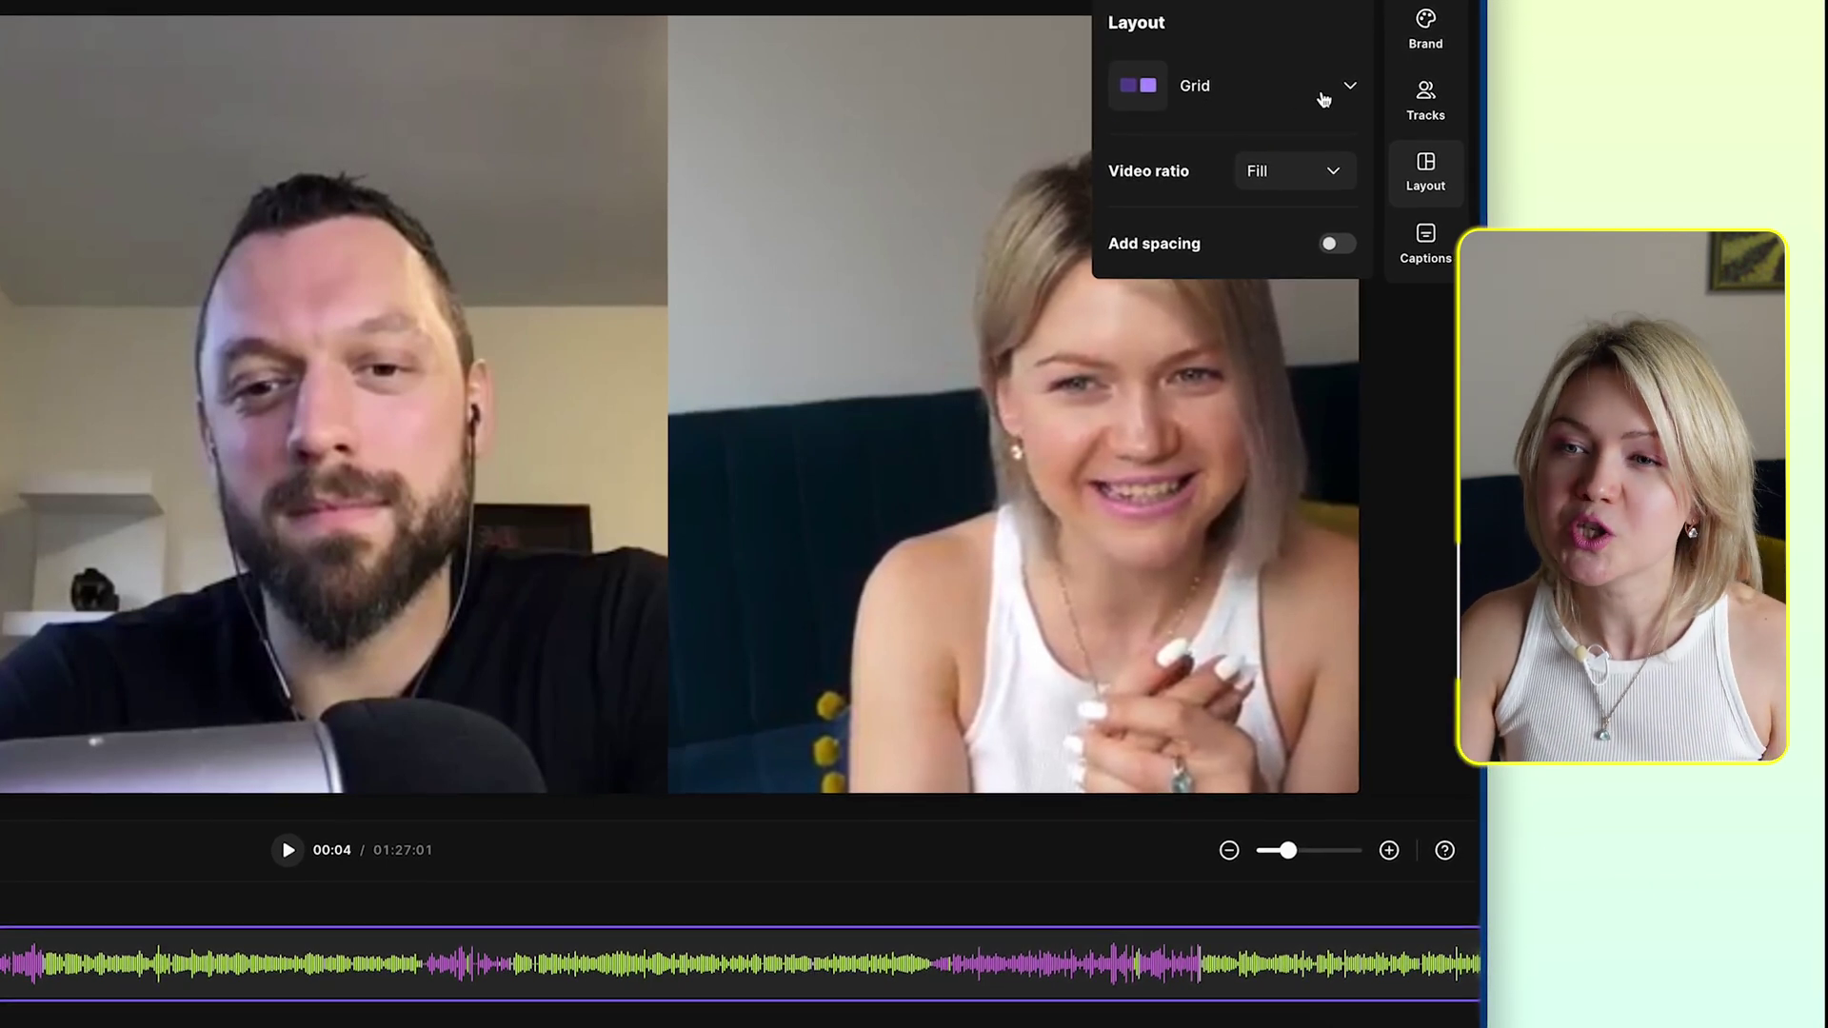
pyautogui.click(1274, 95)
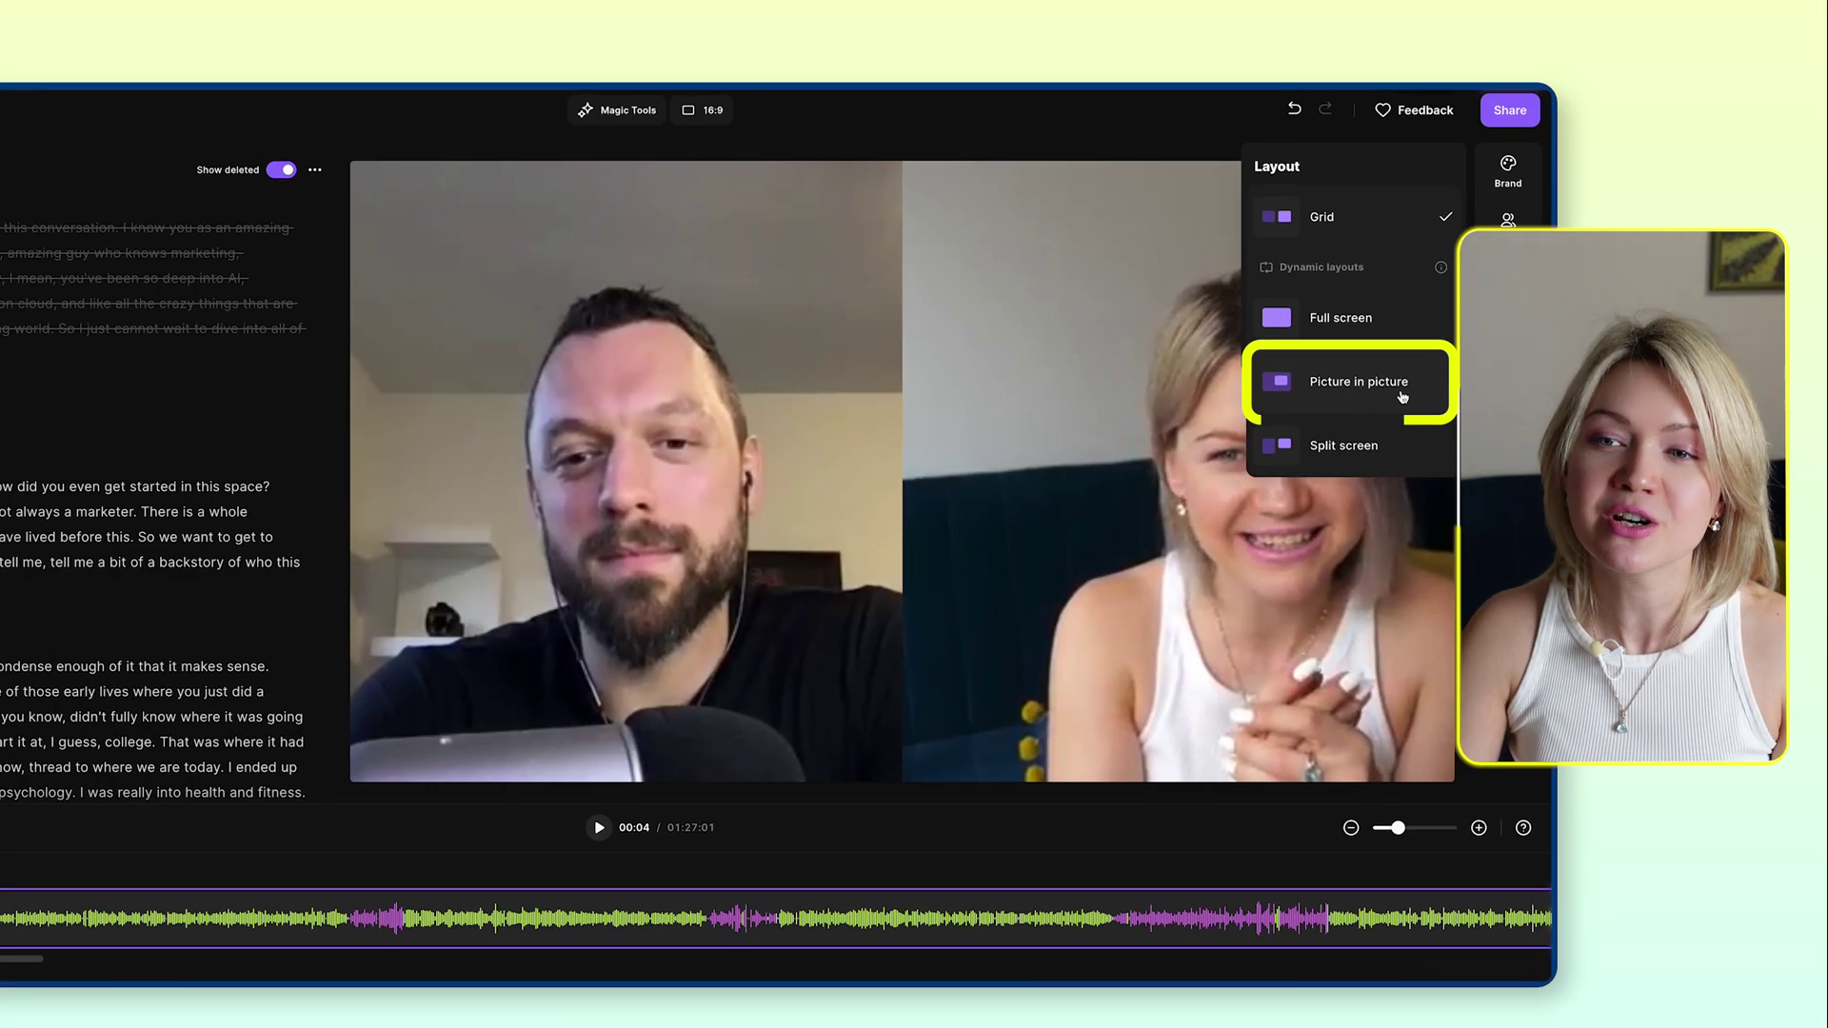
pyautogui.click(1402, 394)
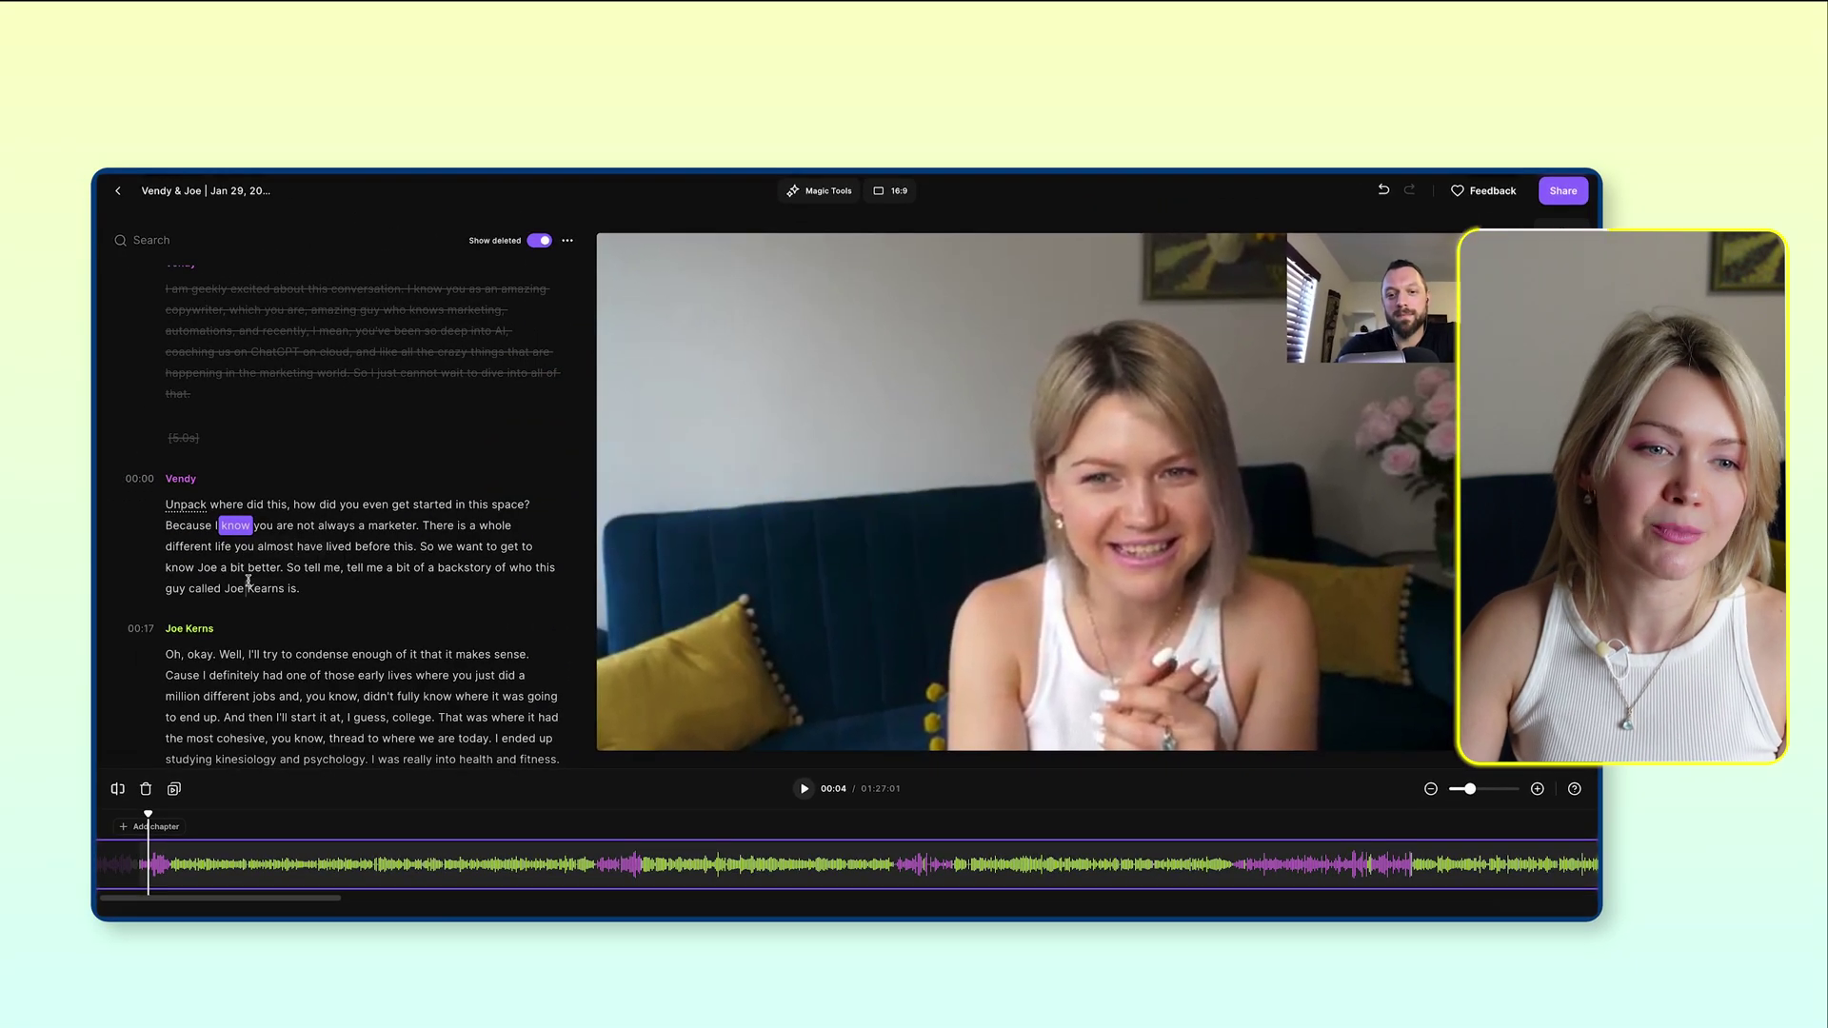
pyautogui.click(124, 565)
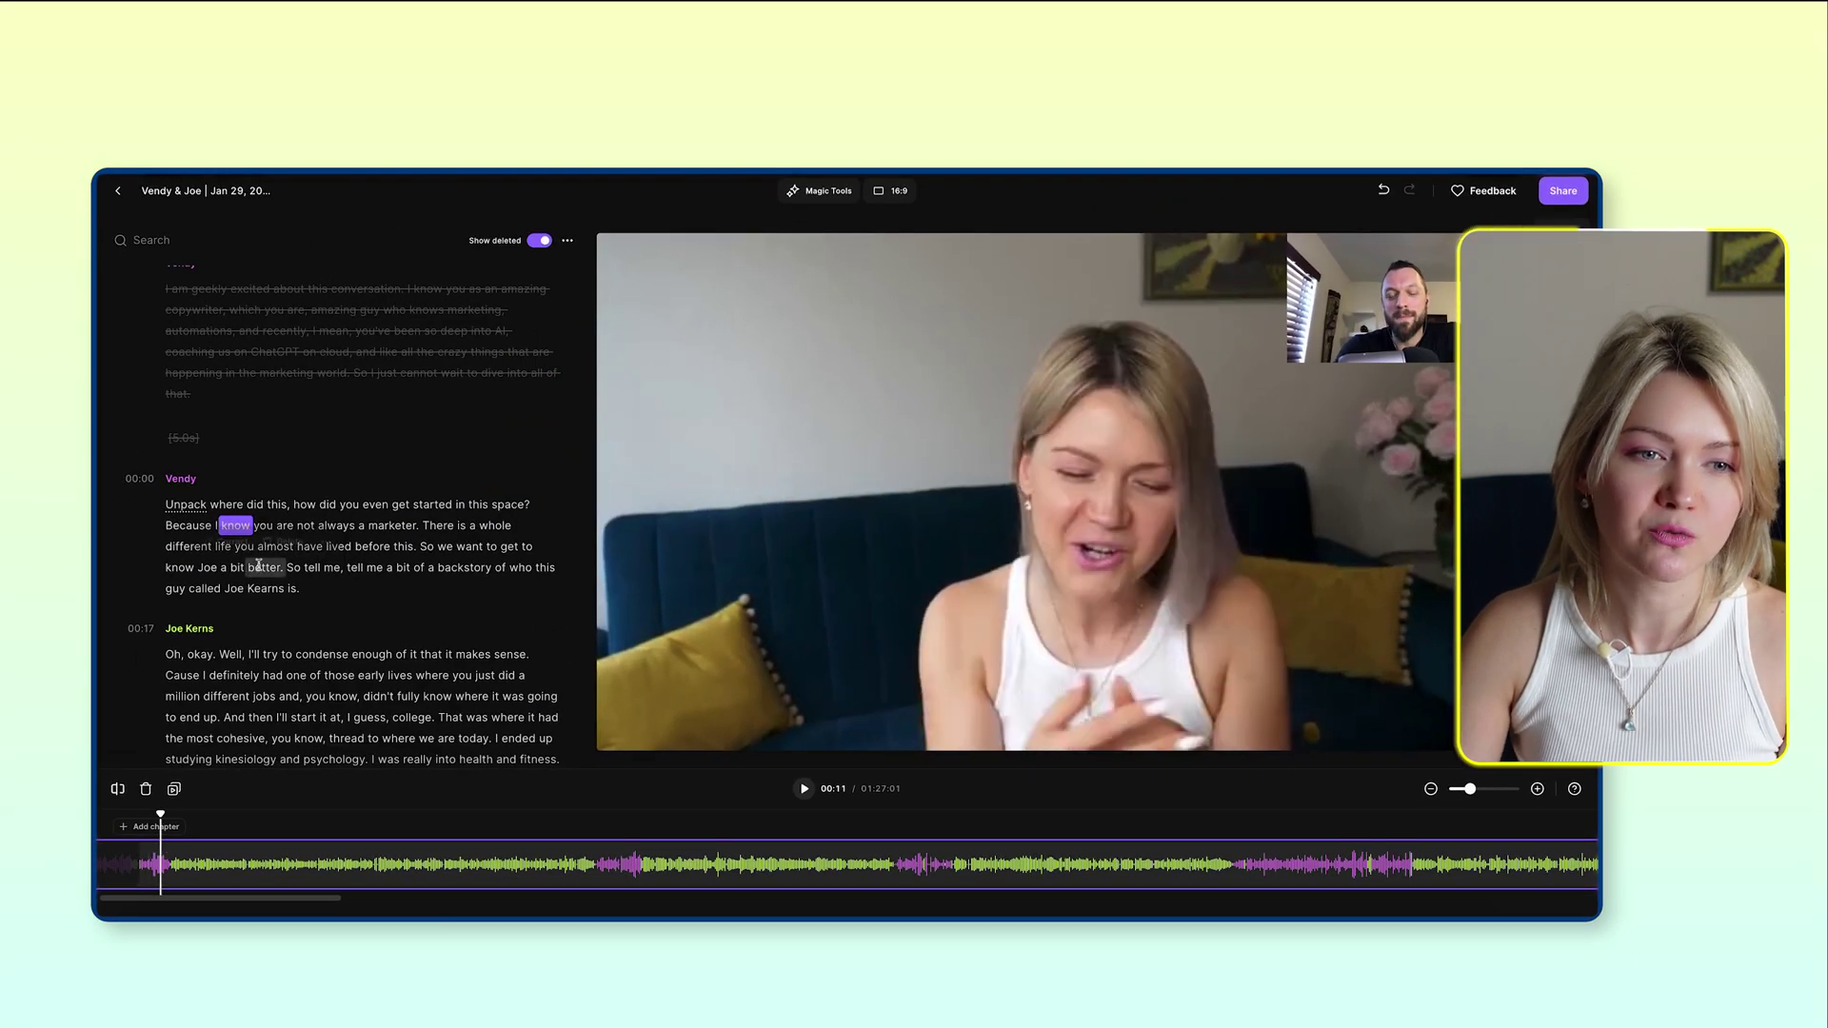
pyautogui.click(283, 568)
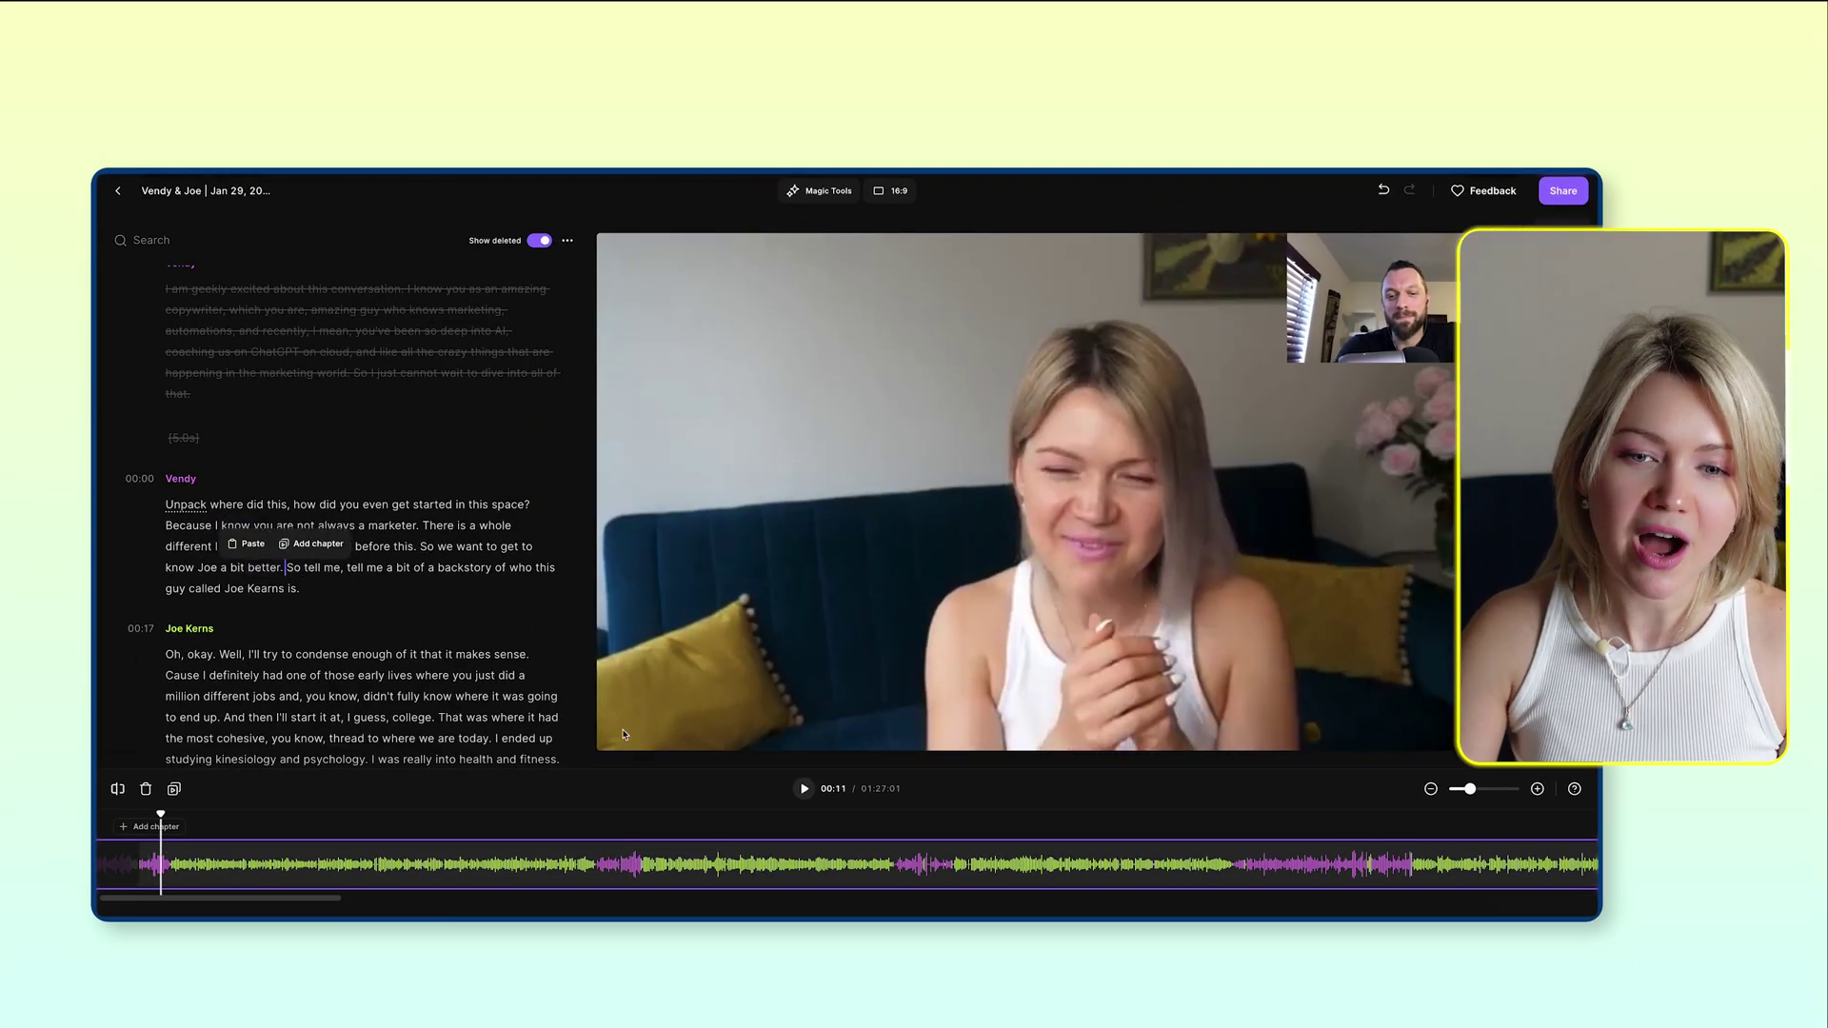
pyautogui.click(805, 790)
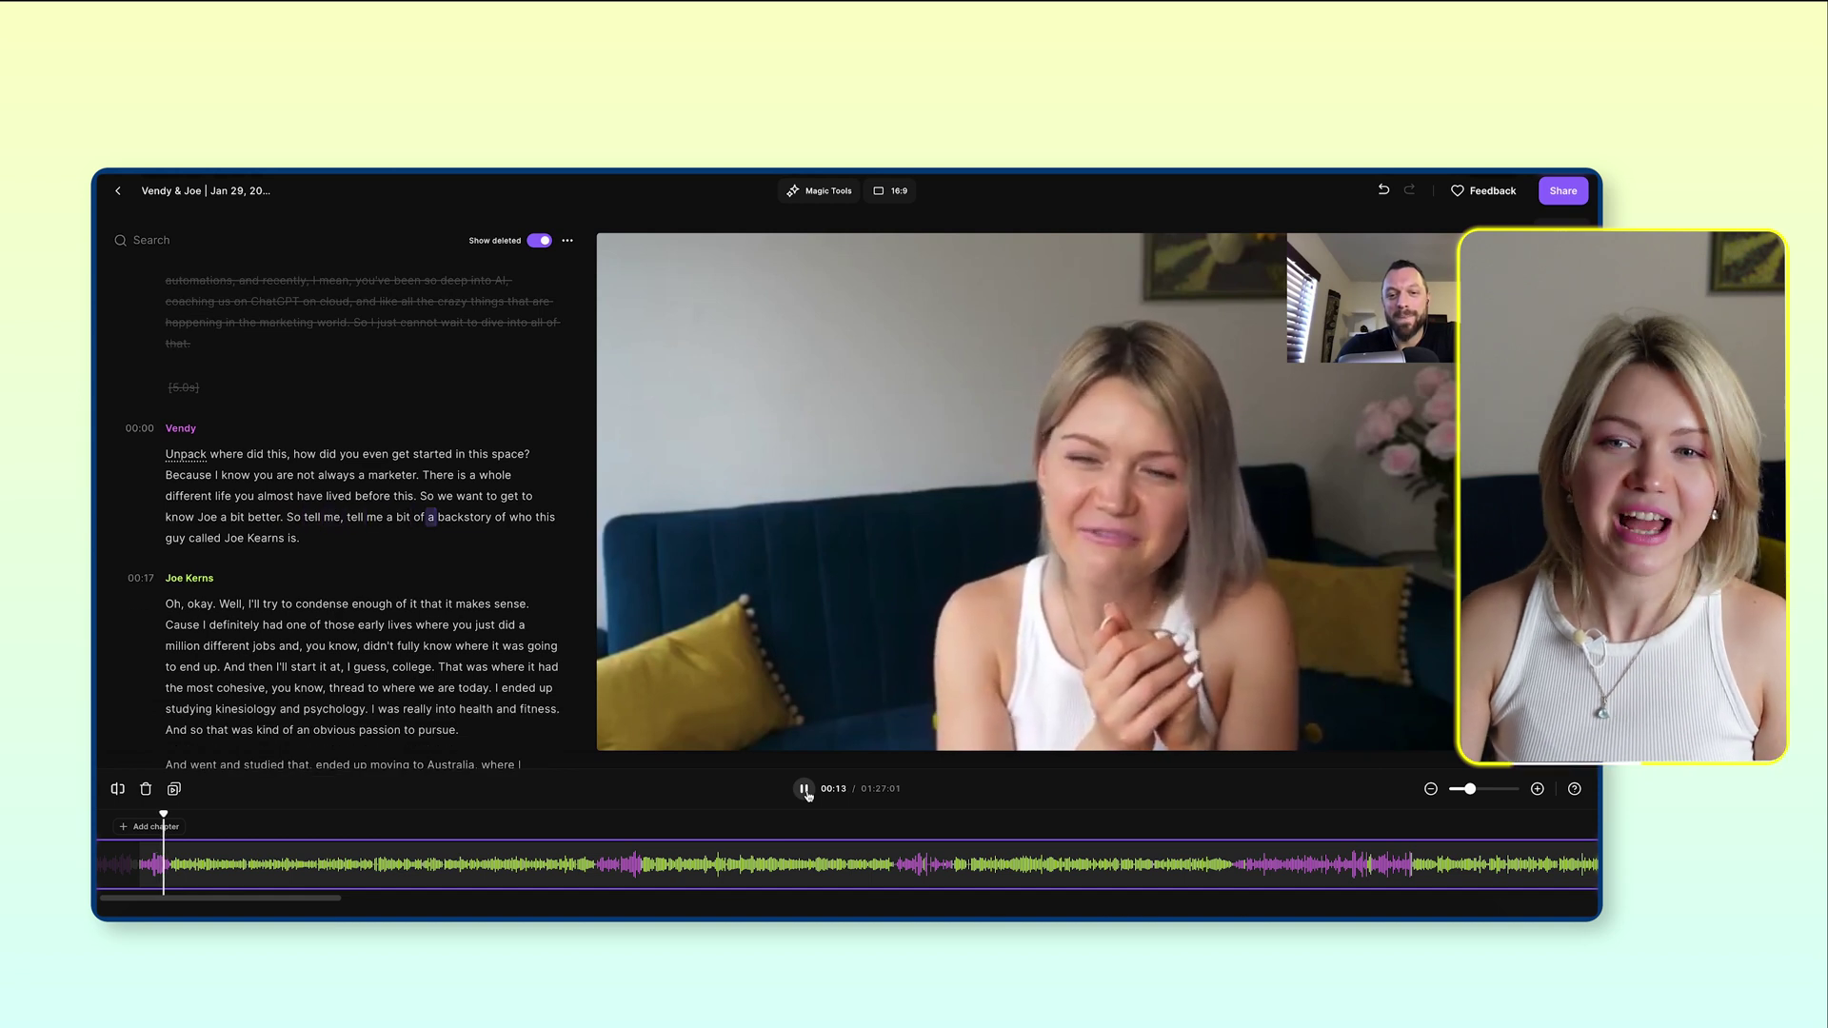
pyautogui.click(165, 605)
pyautogui.click(801, 789)
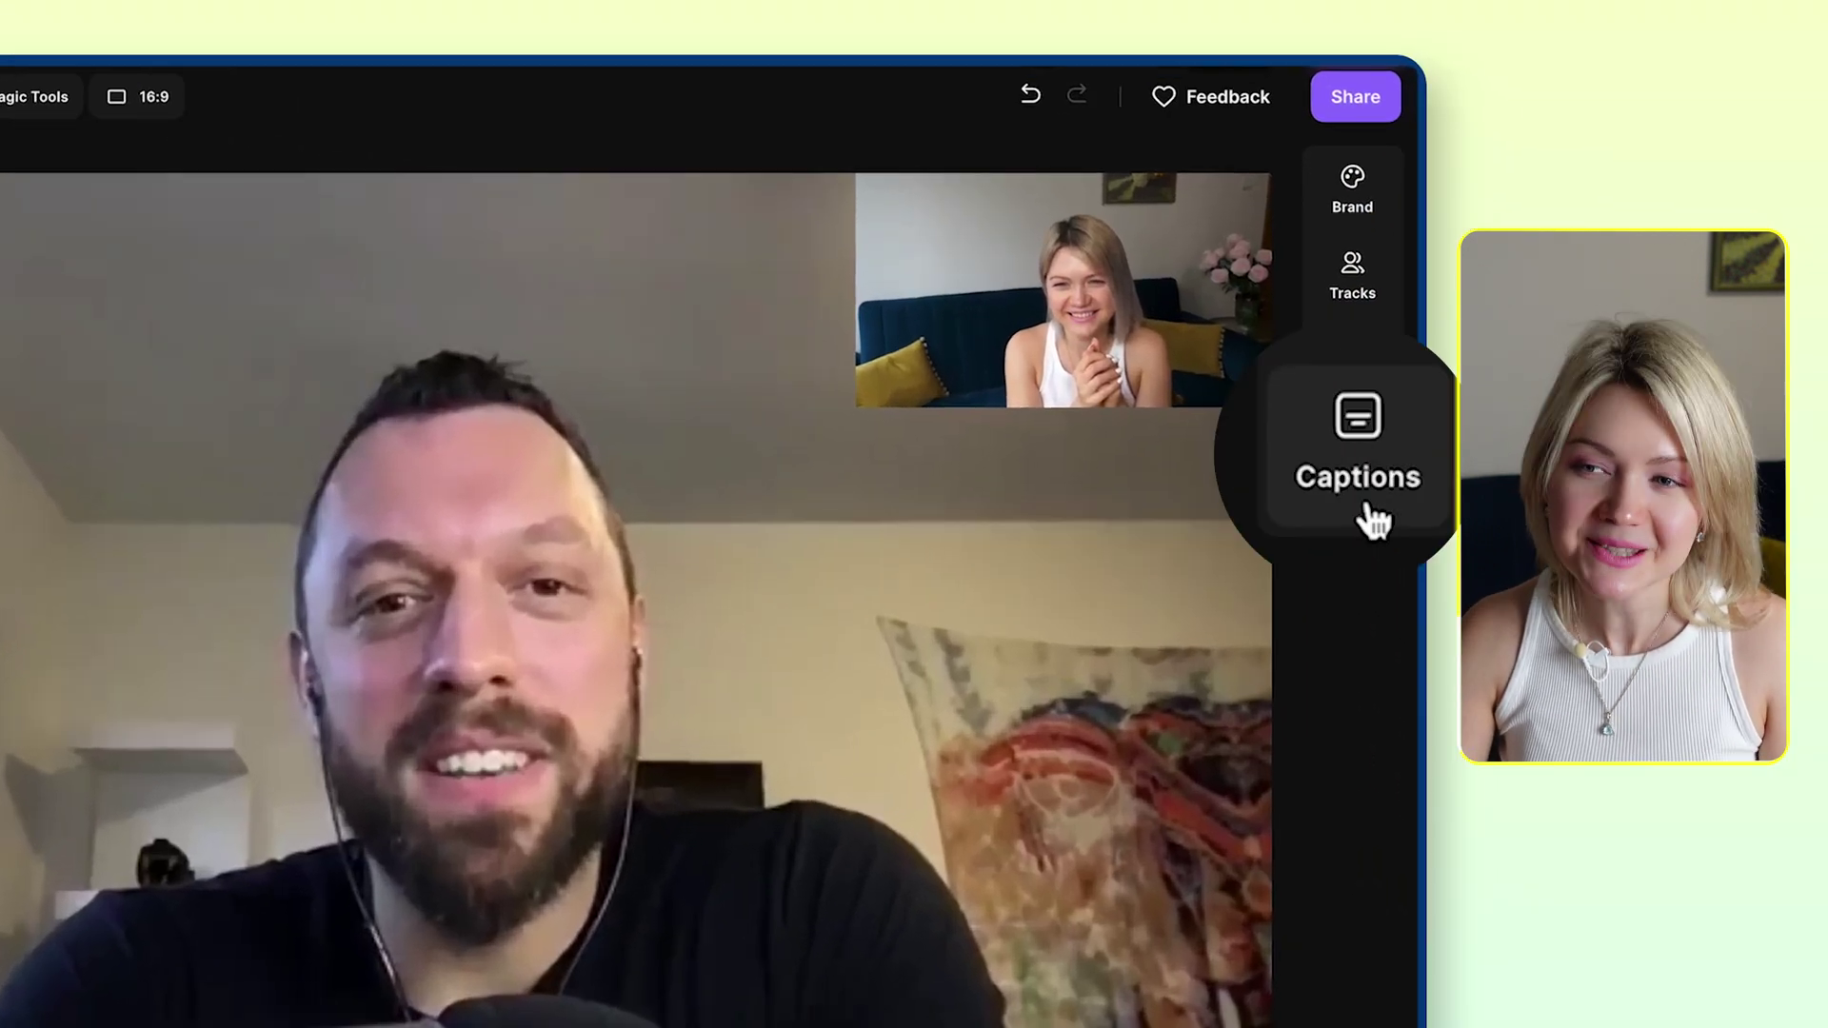
# - Turn on white-box style captions in the Inter font at Medium size, then check caption colours
pyautogui.click(1562, 386)
pyautogui.click(1218, 274)
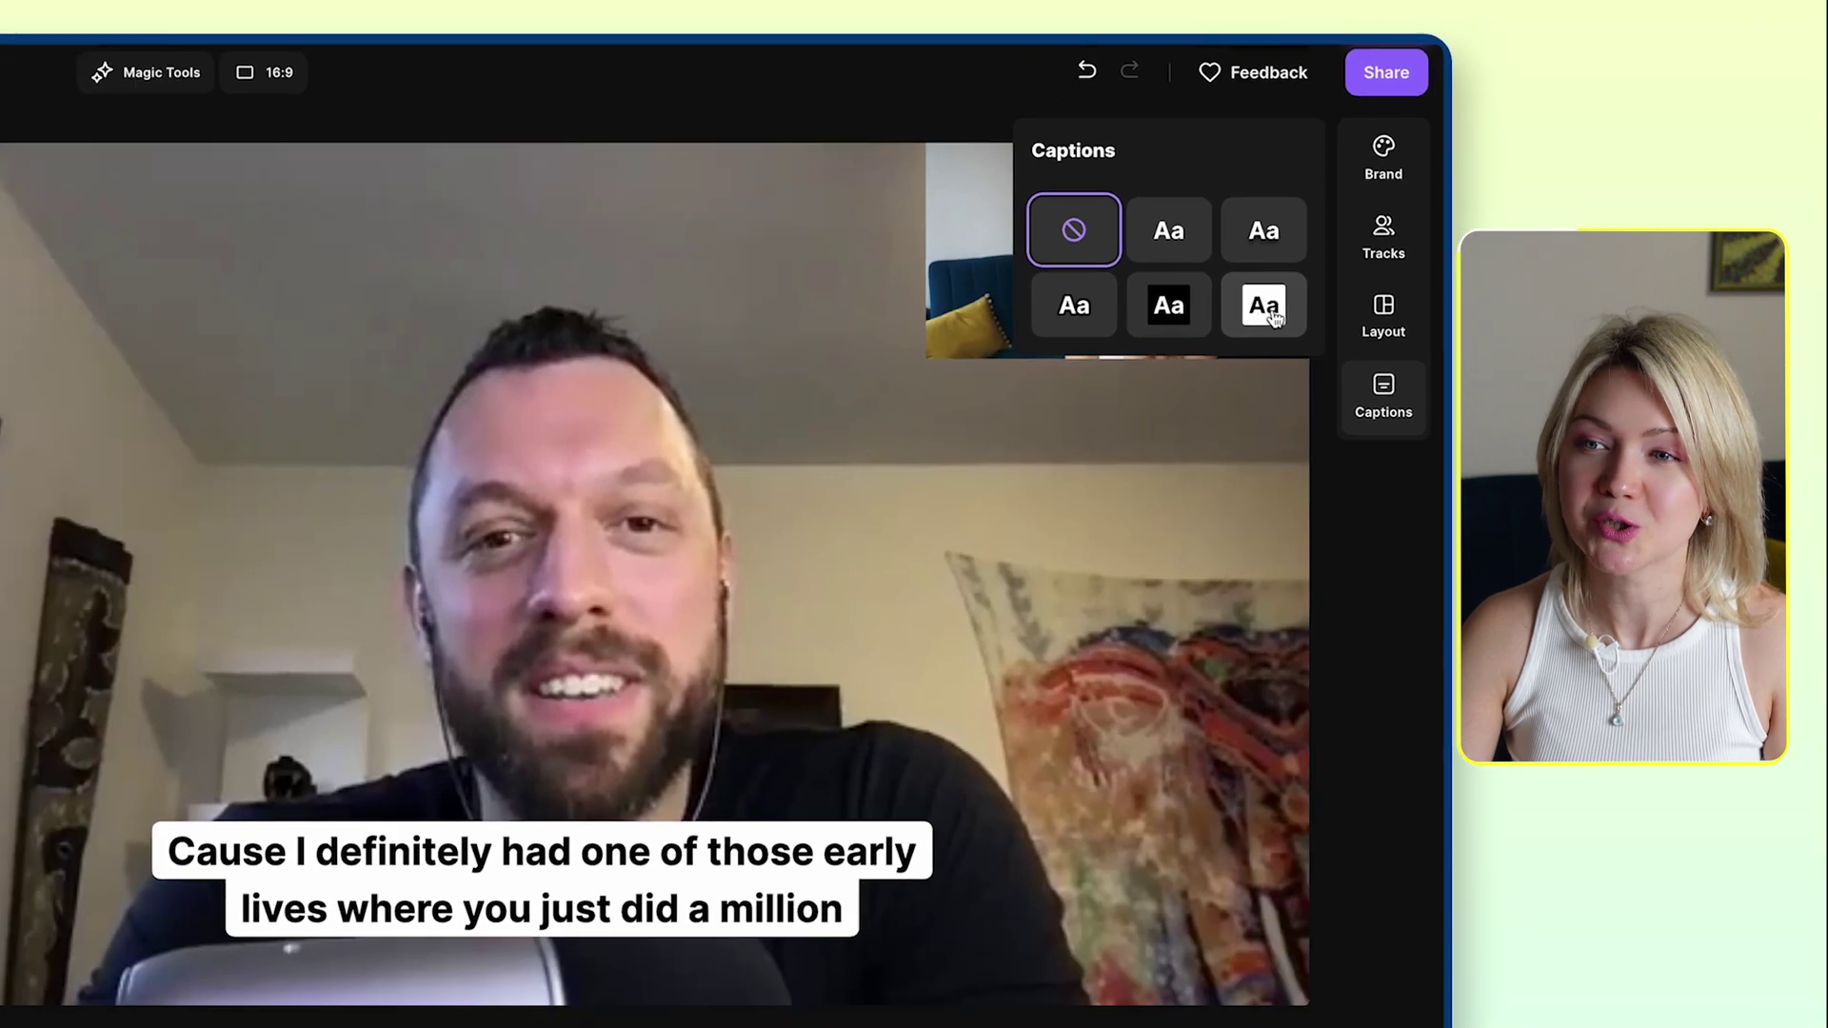
pyautogui.click(1219, 352)
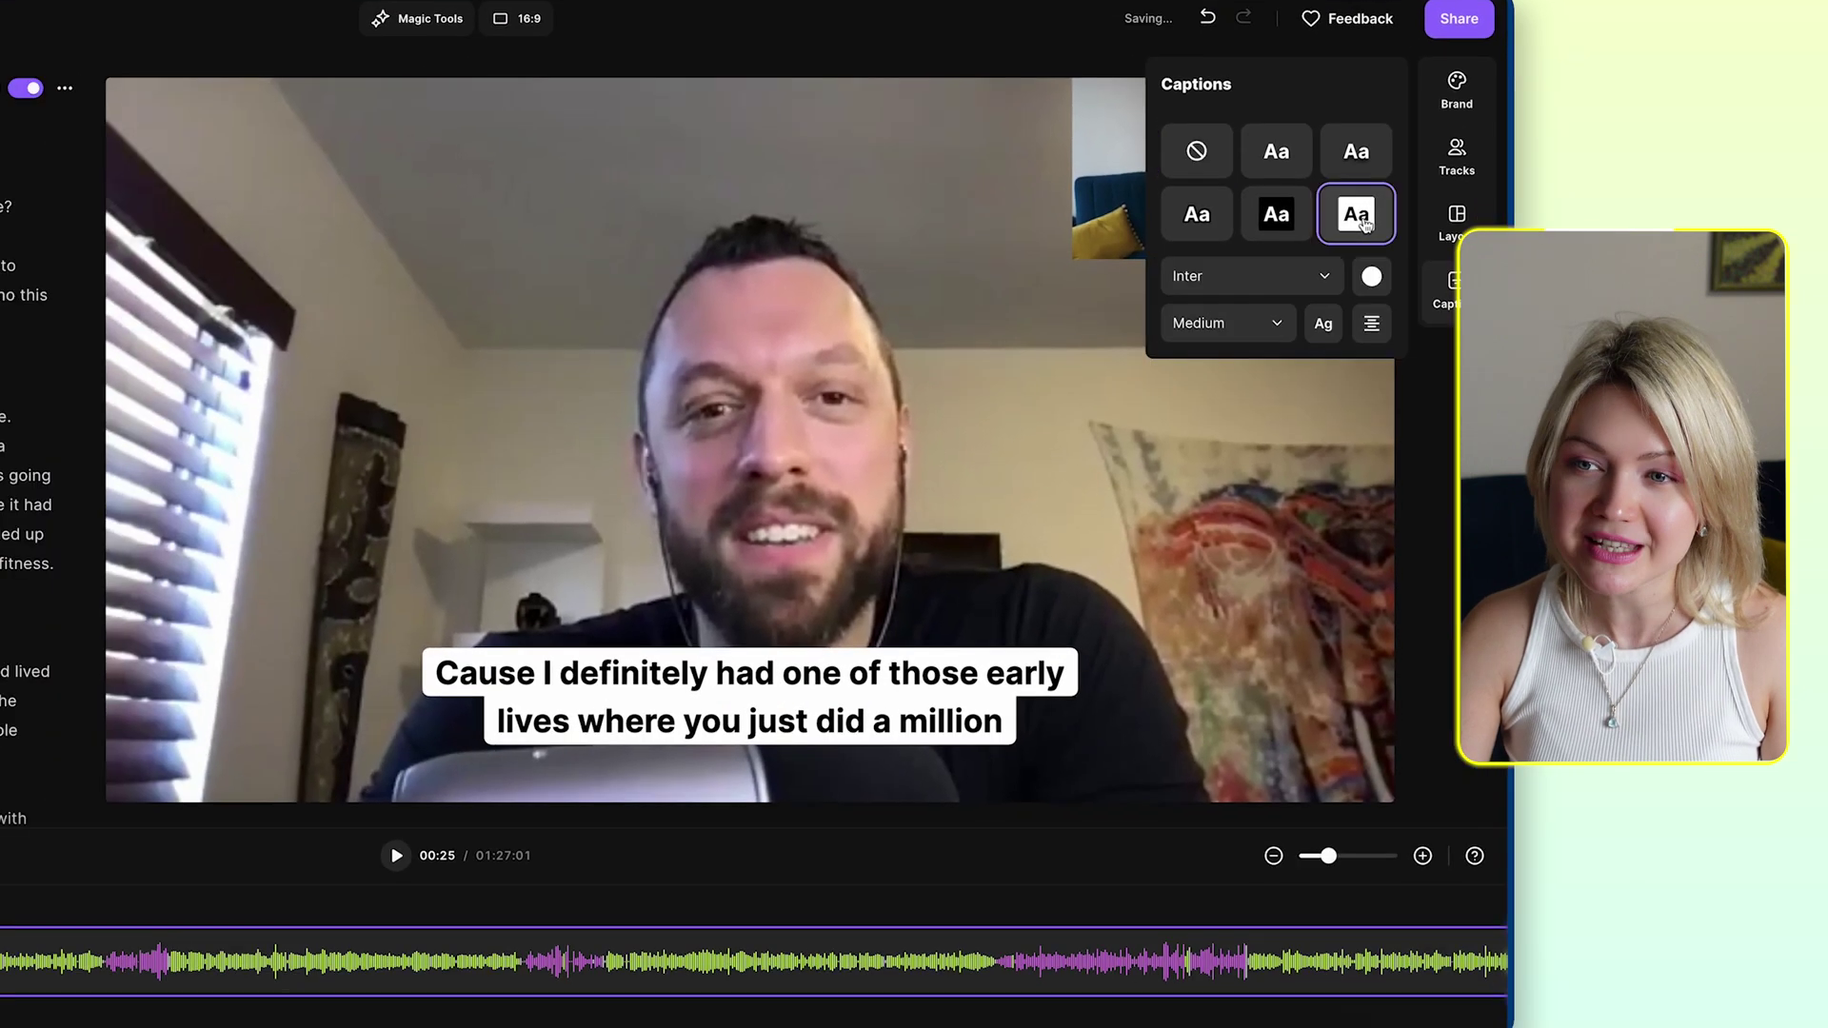
pyautogui.click(1325, 276)
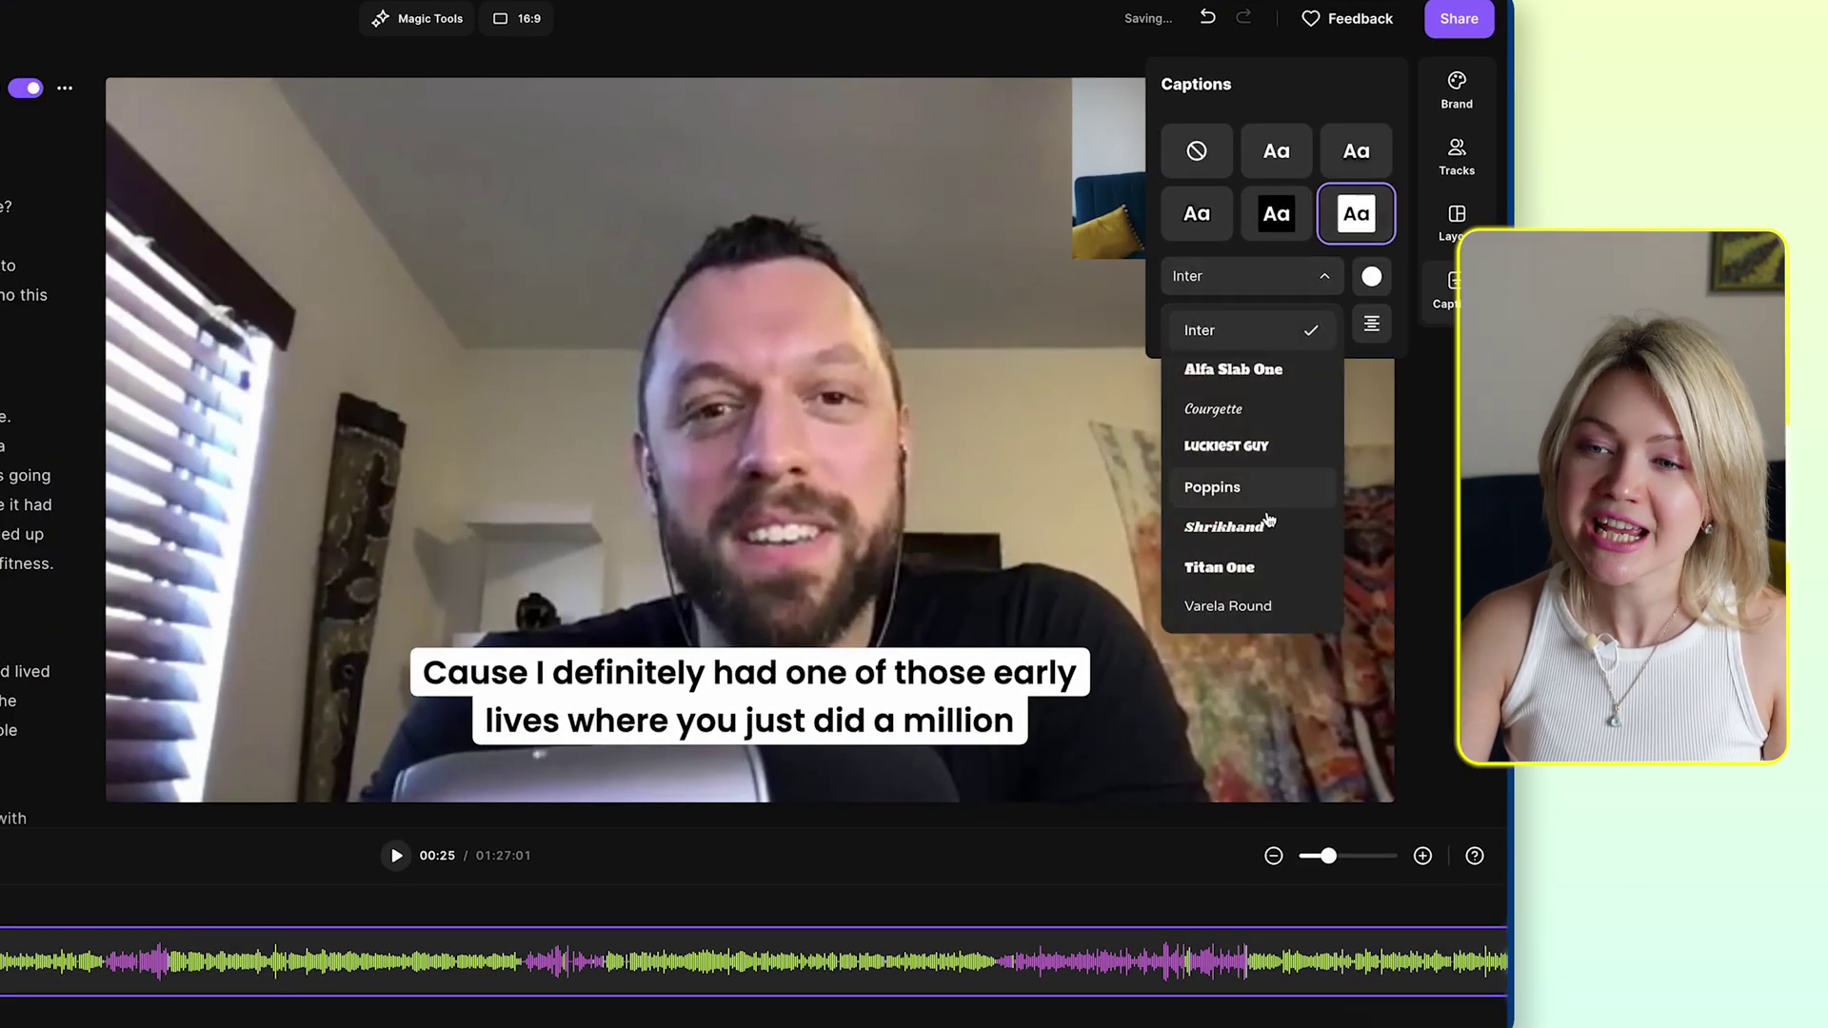
pyautogui.click(1228, 330)
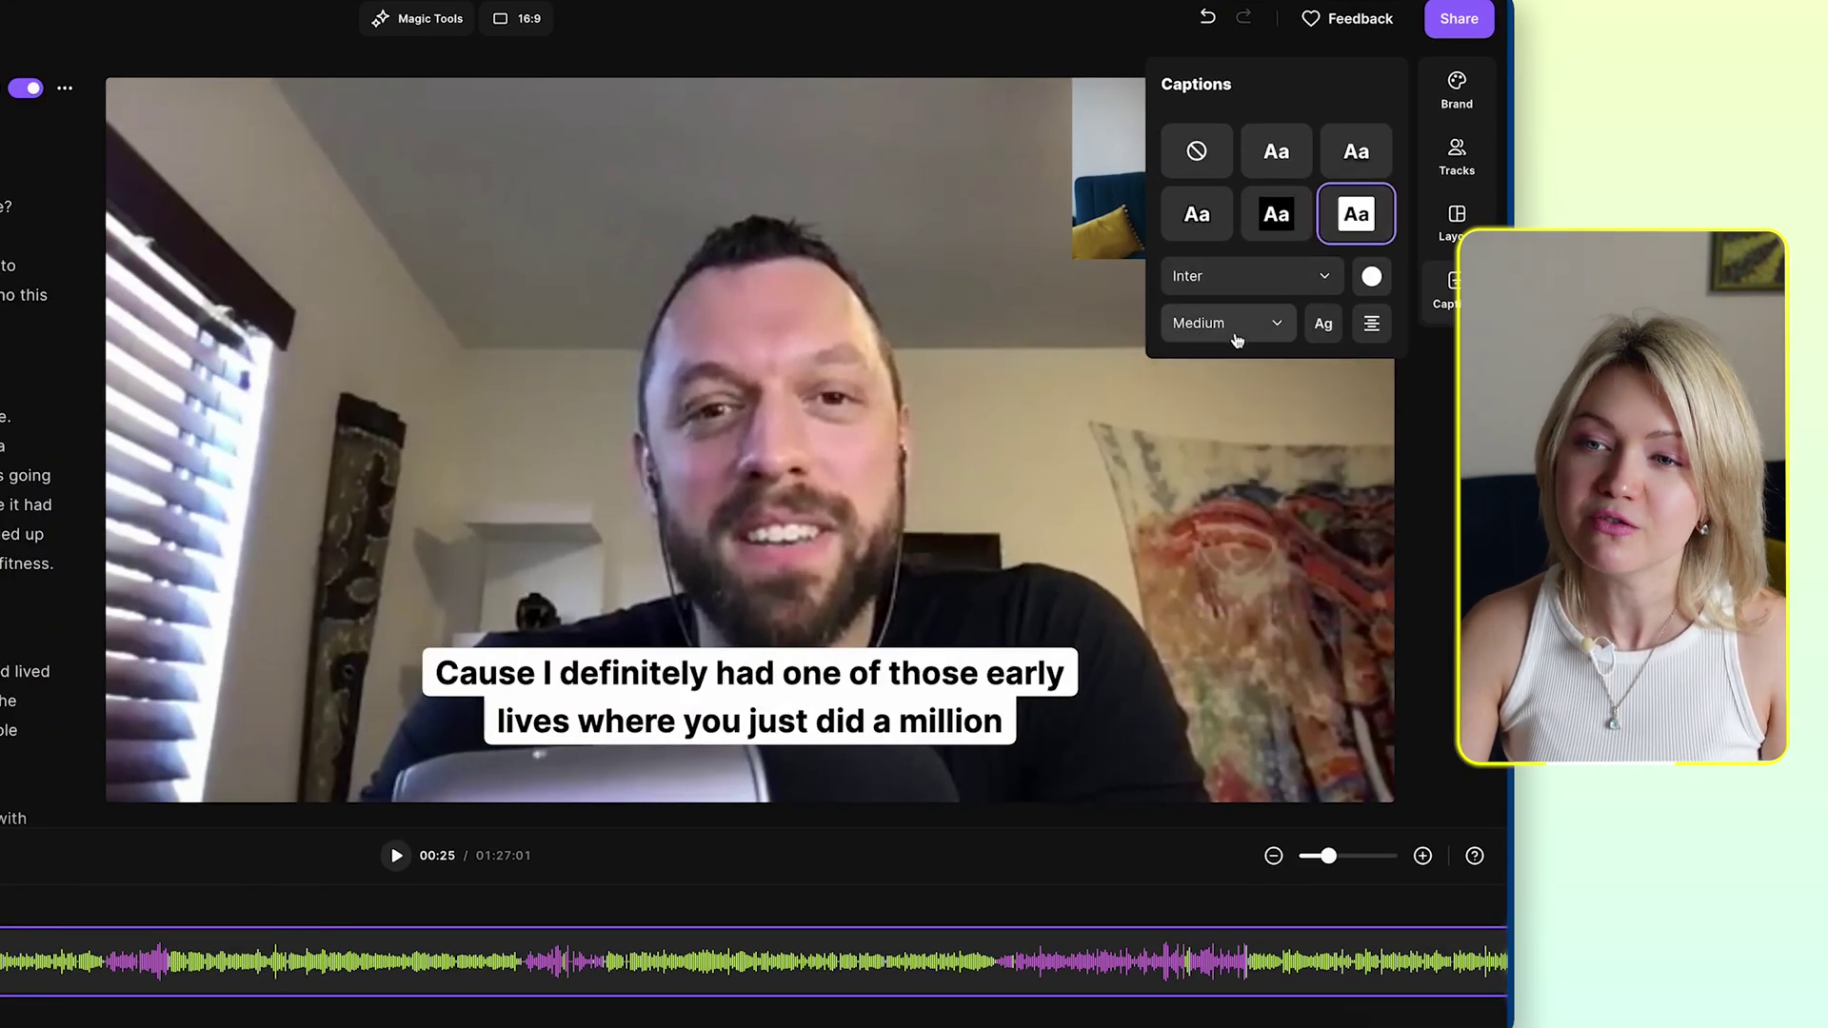
pyautogui.click(1230, 329)
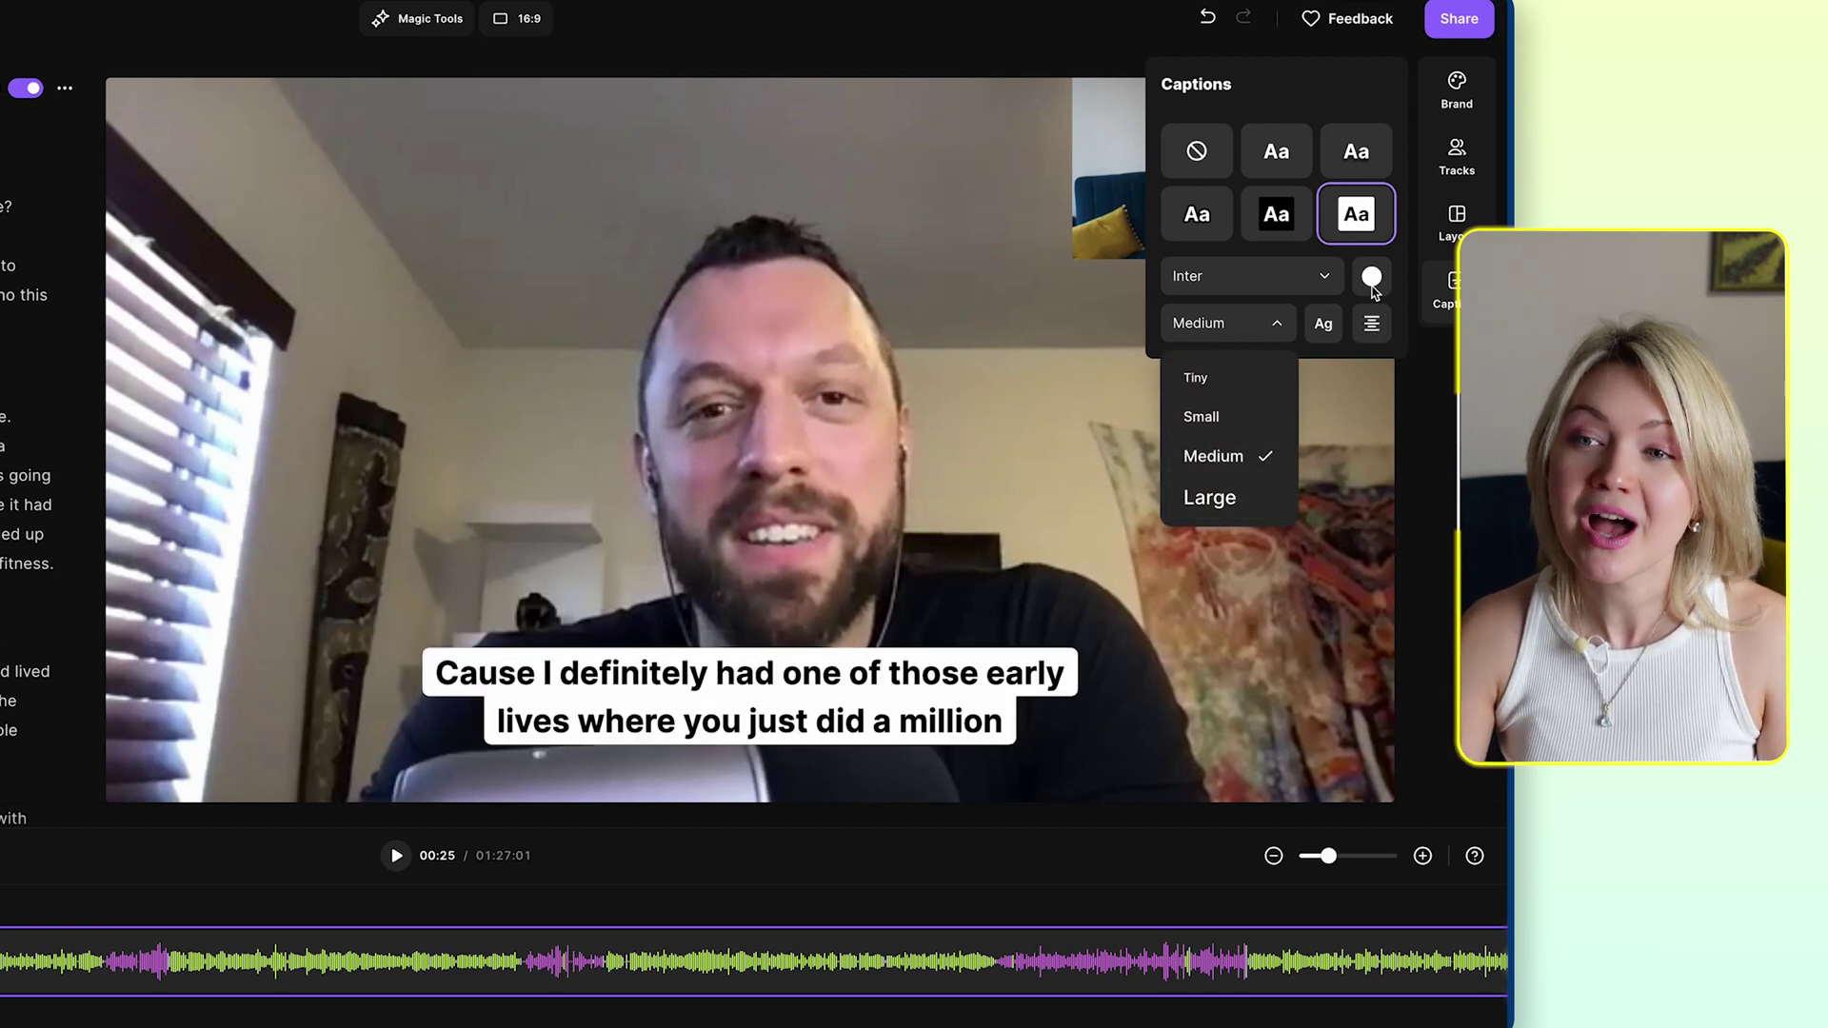
pyautogui.click(1372, 280)
pyautogui.click(1372, 281)
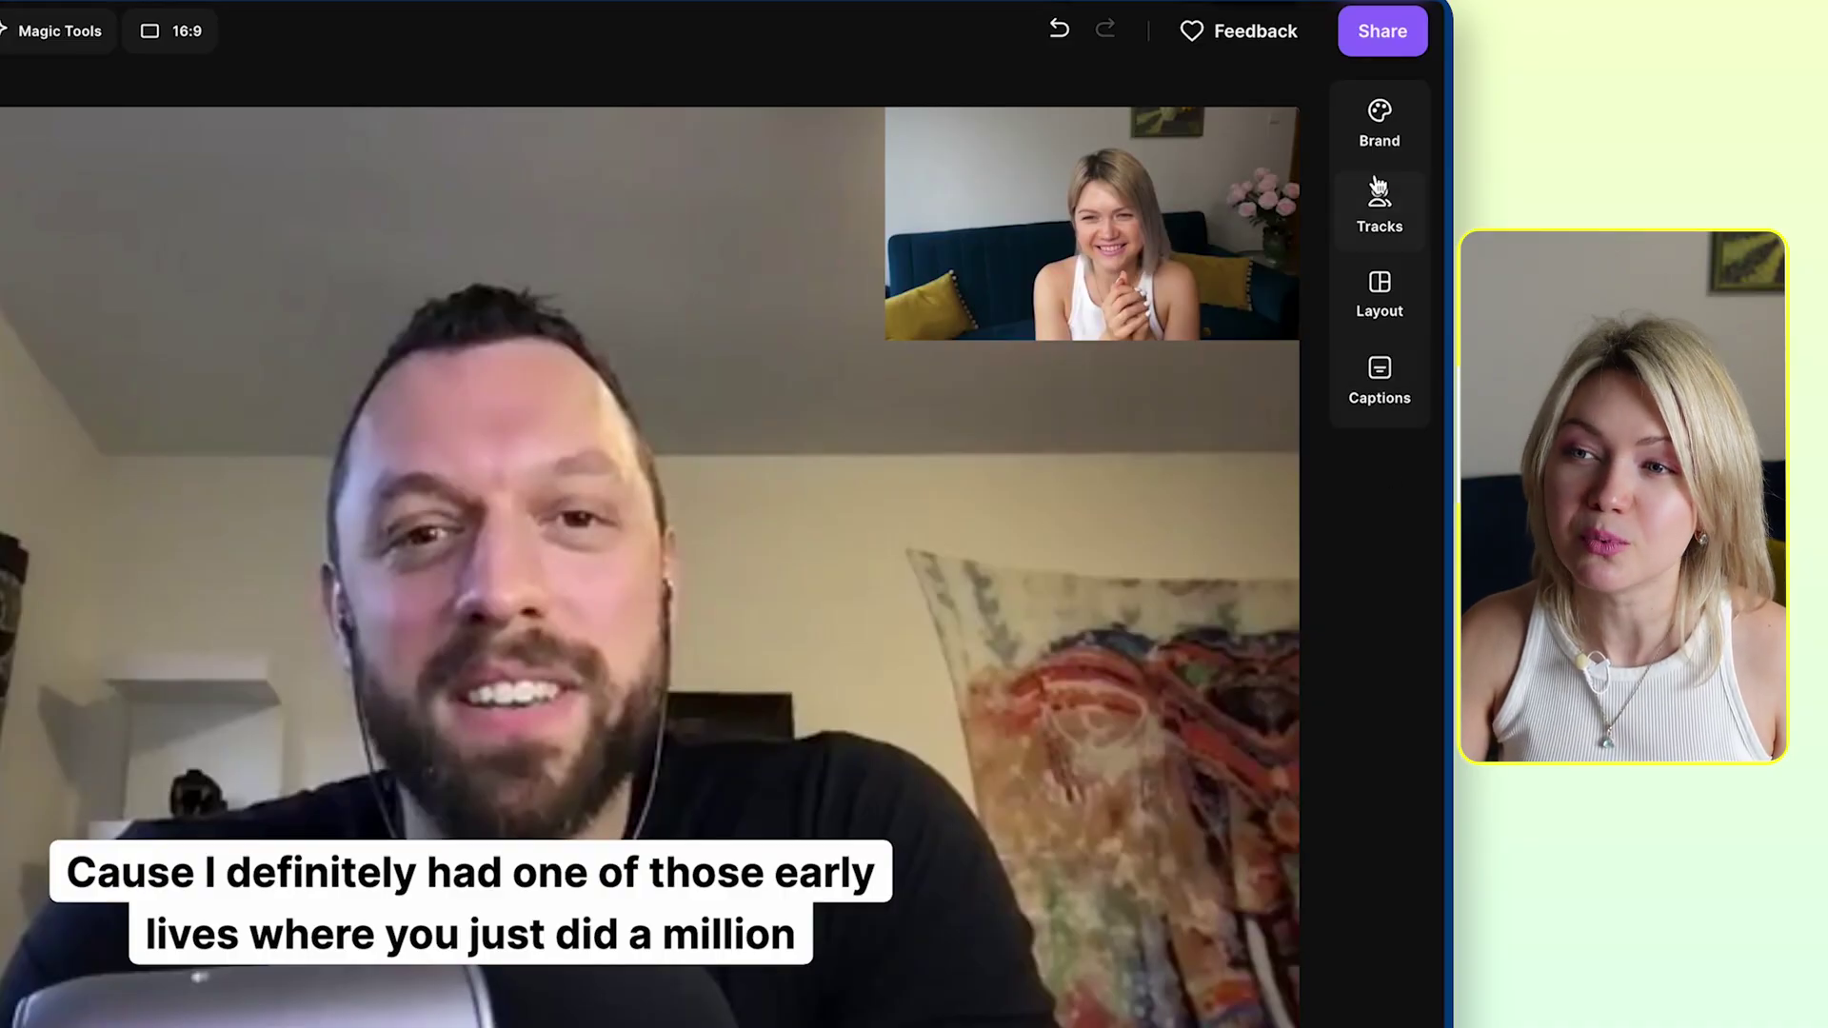
# - Upload VS Logo.png from the Example folder as the logo and drag it to the bottom-right corner
pyautogui.click(1380, 129)
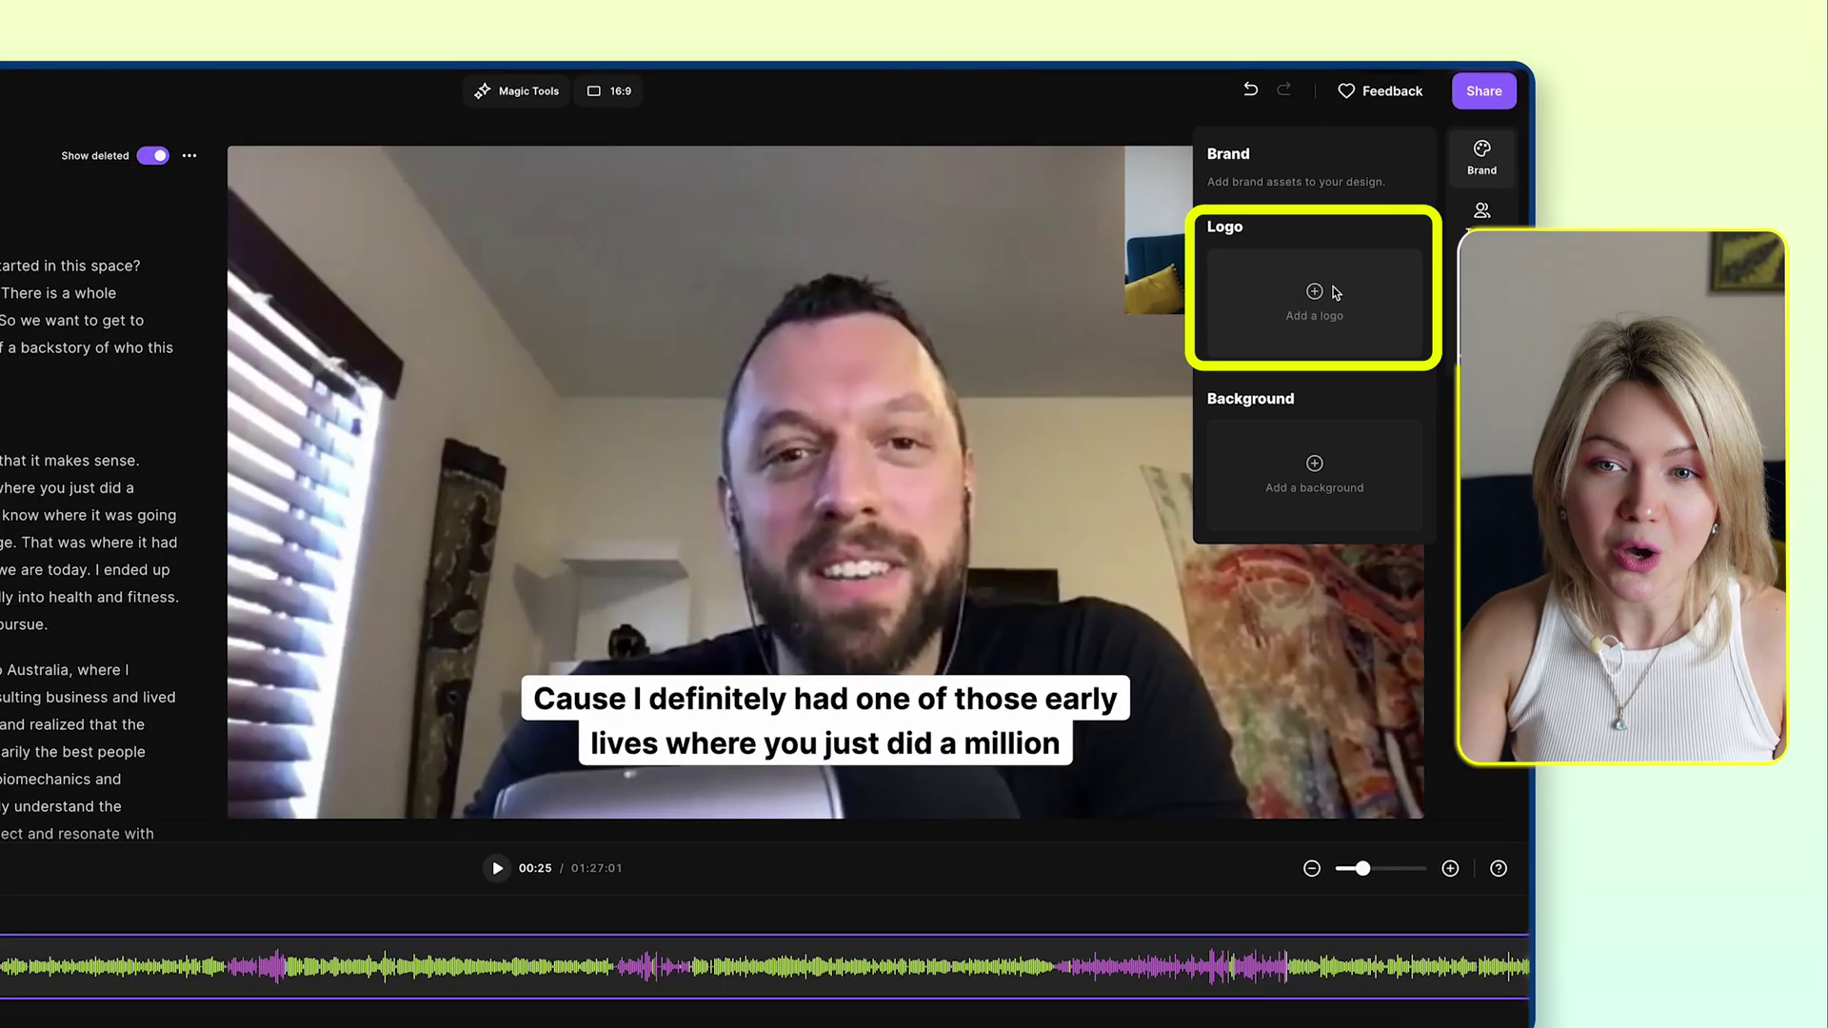
pyautogui.click(1160, 318)
pyautogui.click(250, 503)
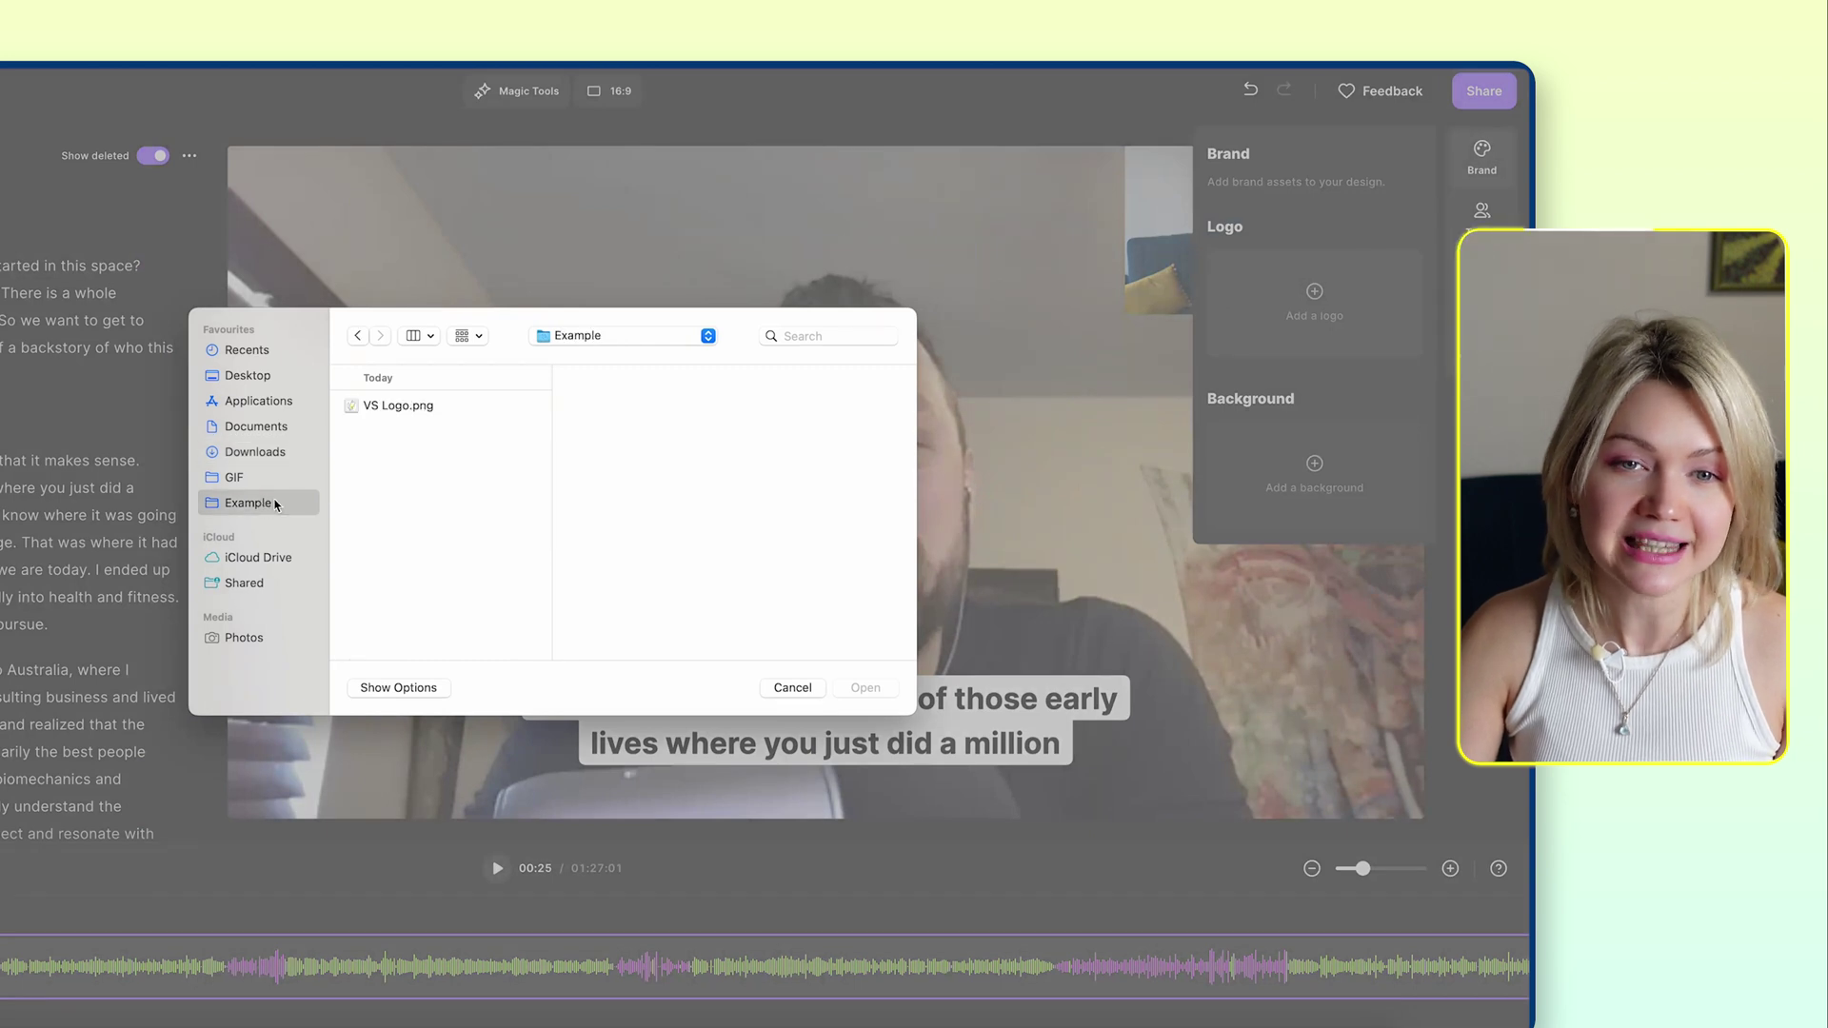
pyautogui.click(398, 410)
pyautogui.click(865, 688)
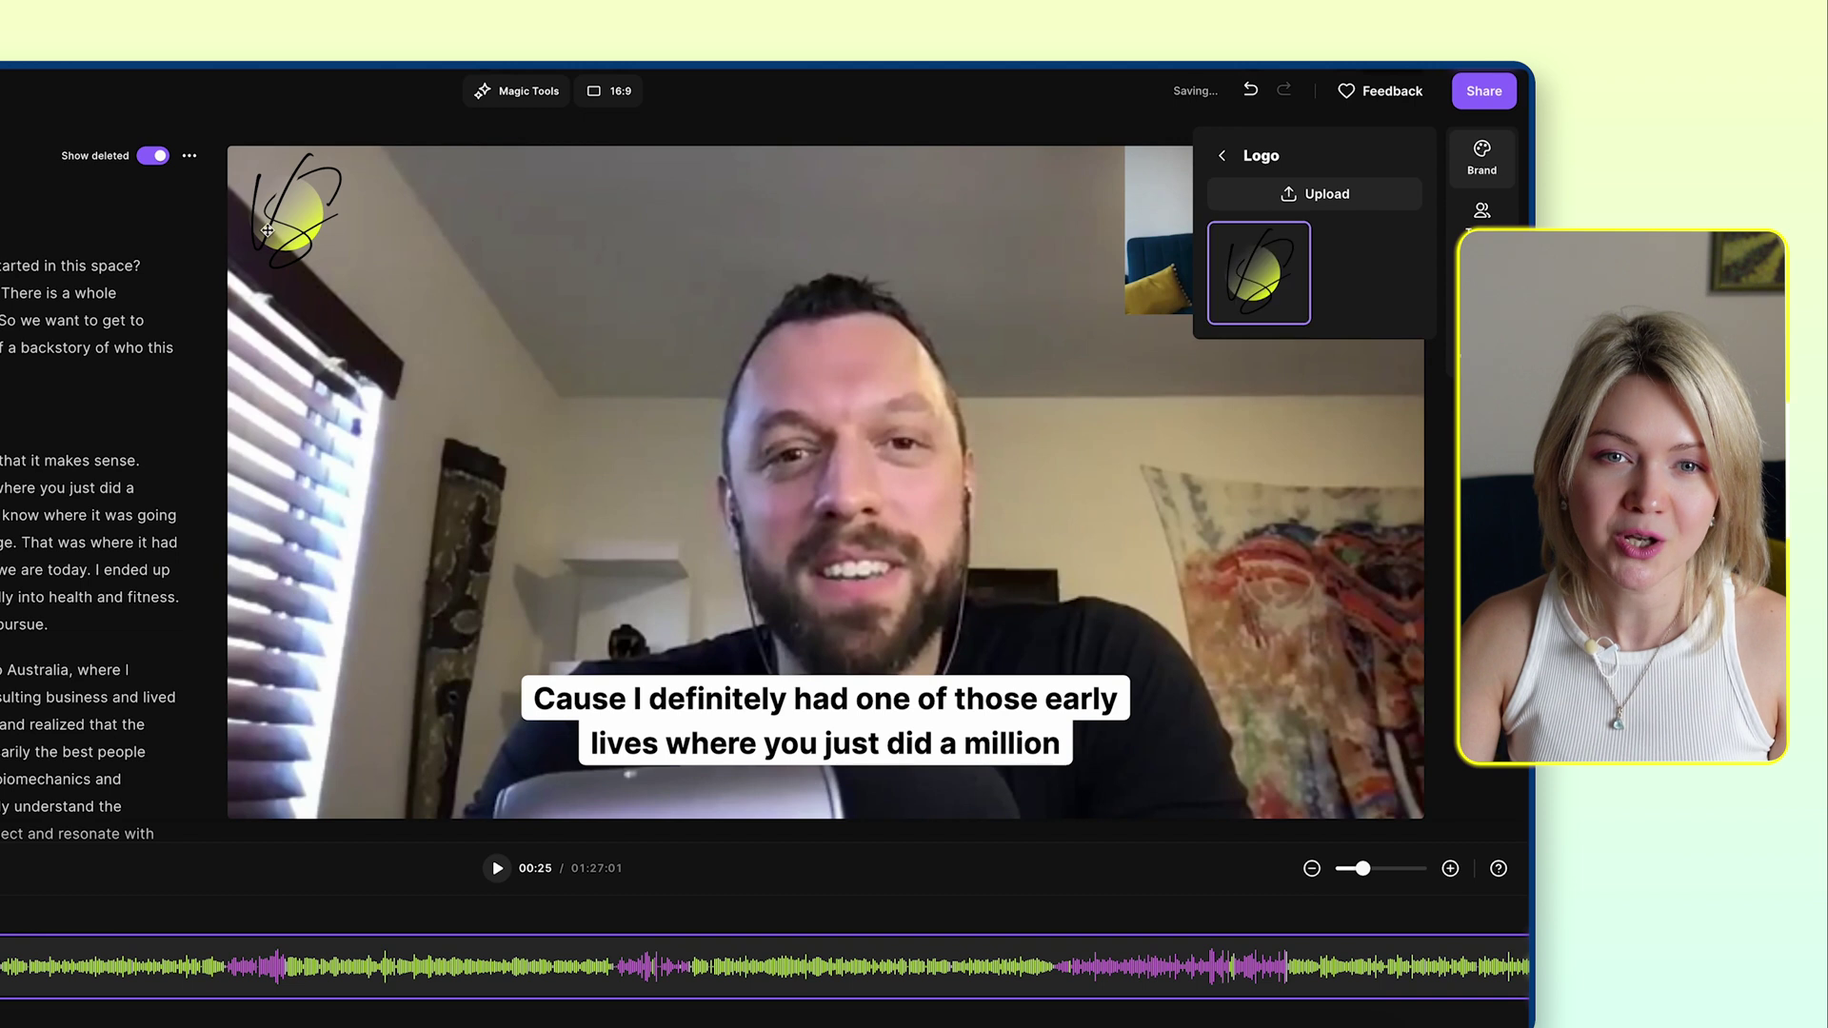
pyautogui.click(218, 266)
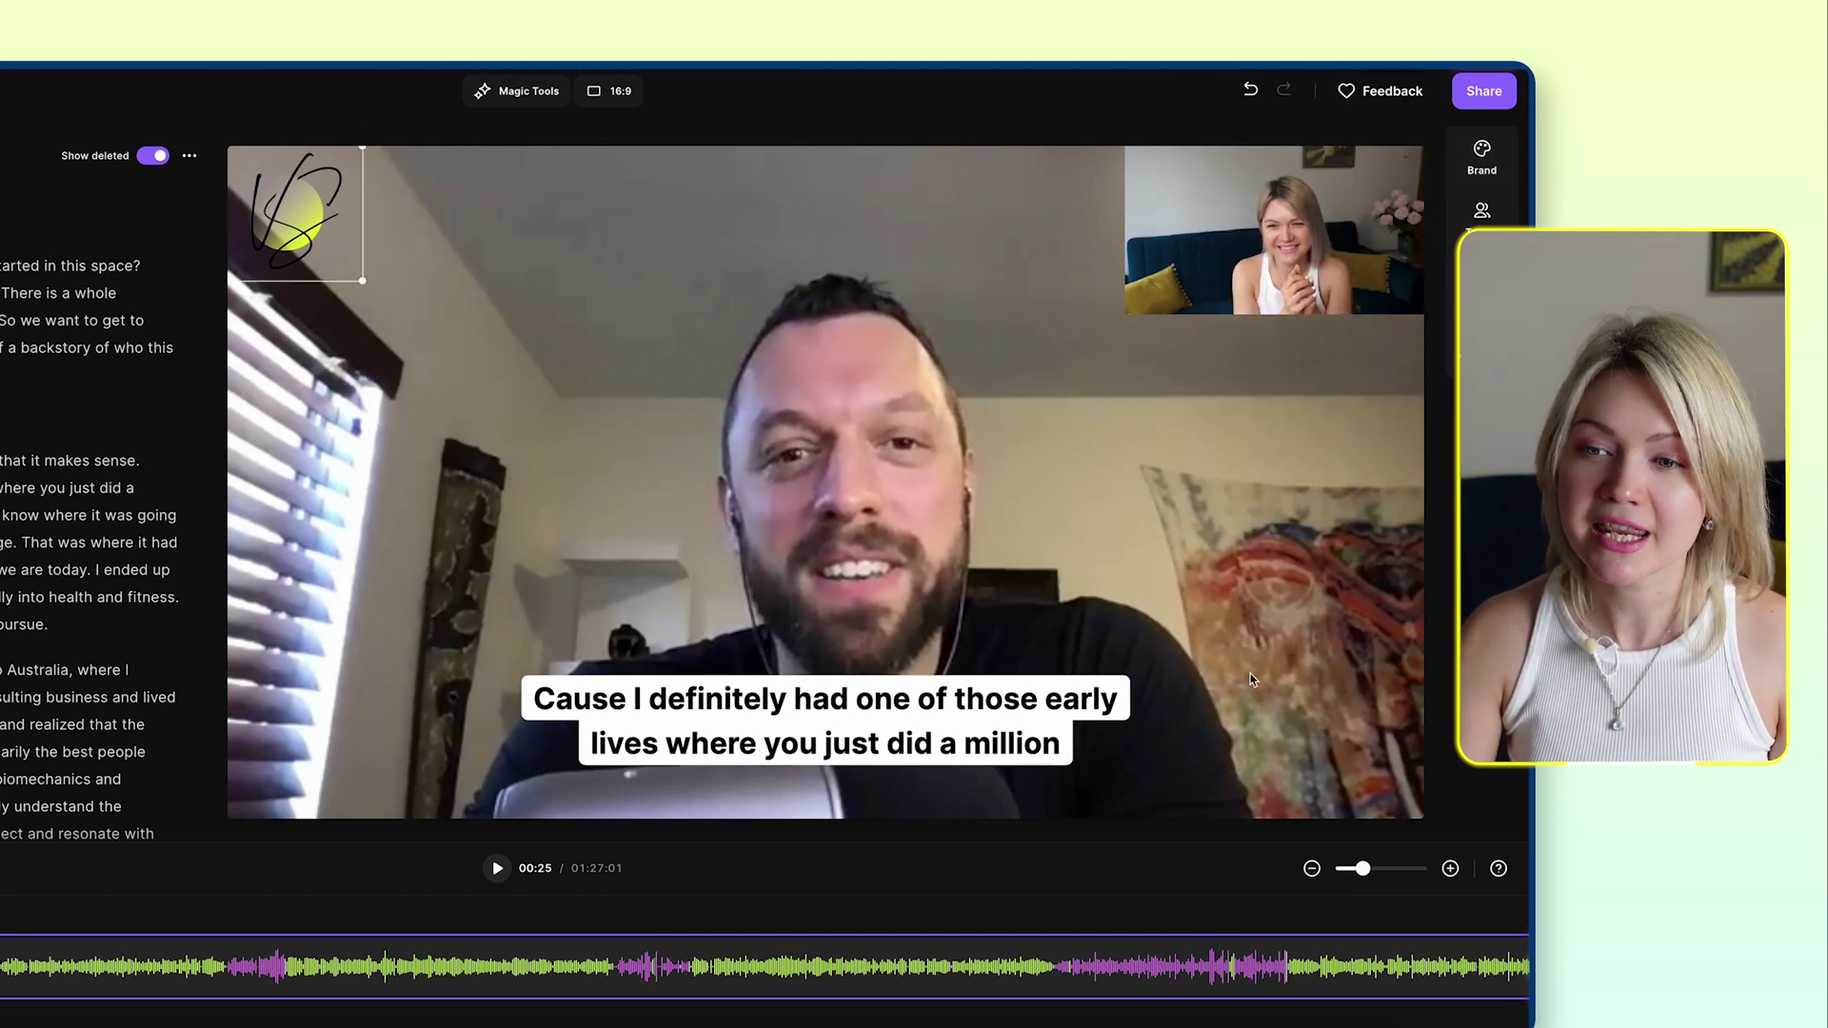
pyautogui.moveTo(313, 262)
pyautogui.mouseDown()
pyautogui.moveTo(799, 445)
pyautogui.moveTo(1331, 788)
pyautogui.moveTo(1369, 772)
pyautogui.mouseUp()
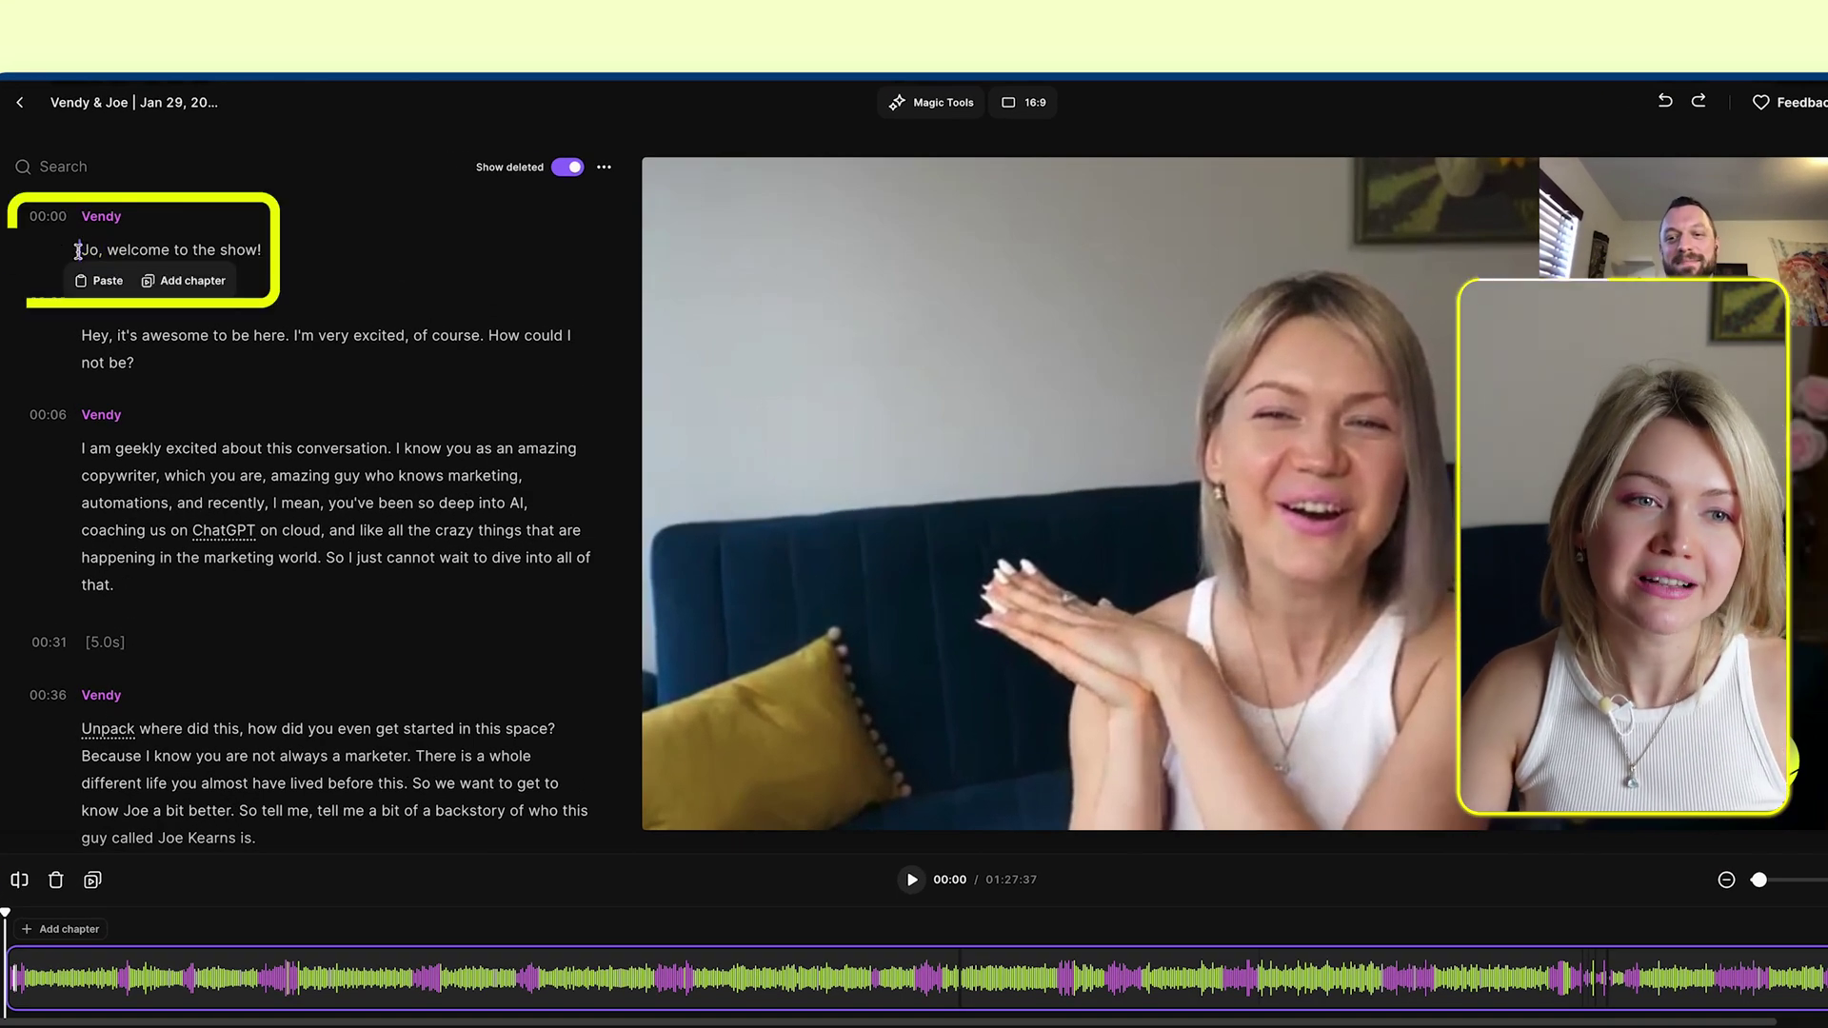
# - Add a chapter at the transcript start and rename it 'Intro'
pyautogui.click(195, 279)
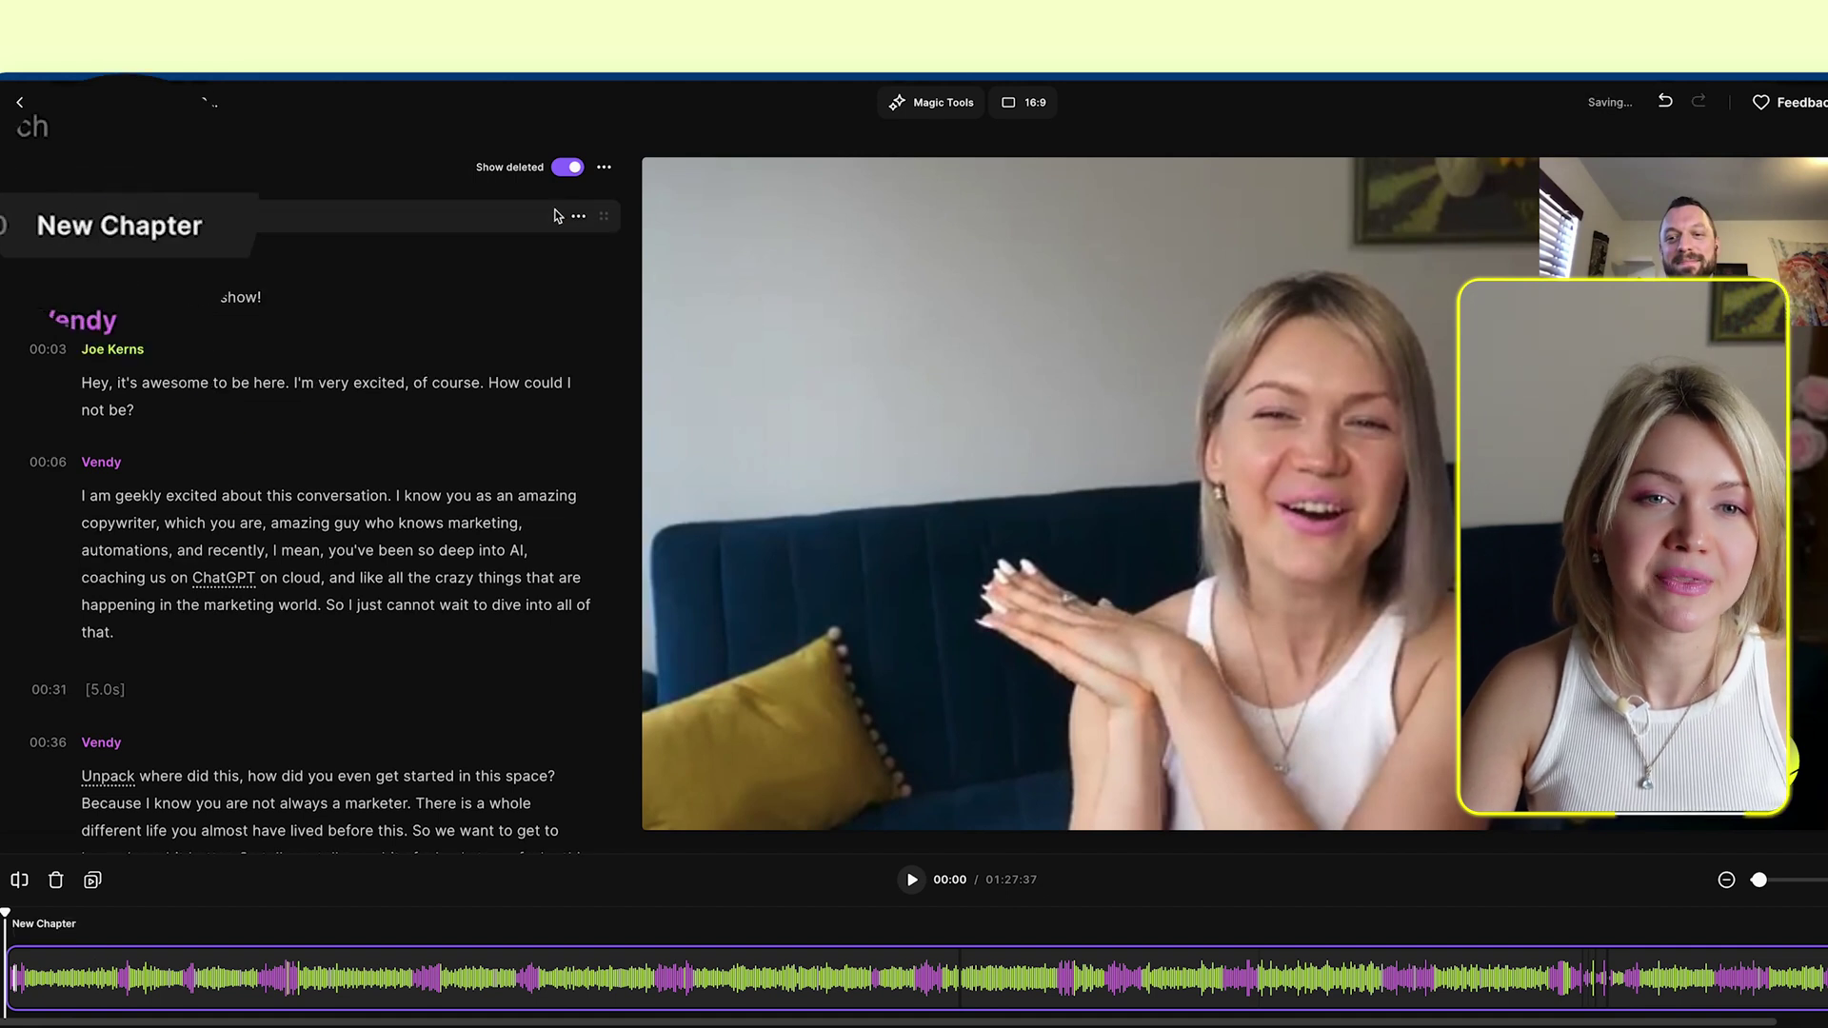
pyautogui.click(580, 218)
pyautogui.click(487, 246)
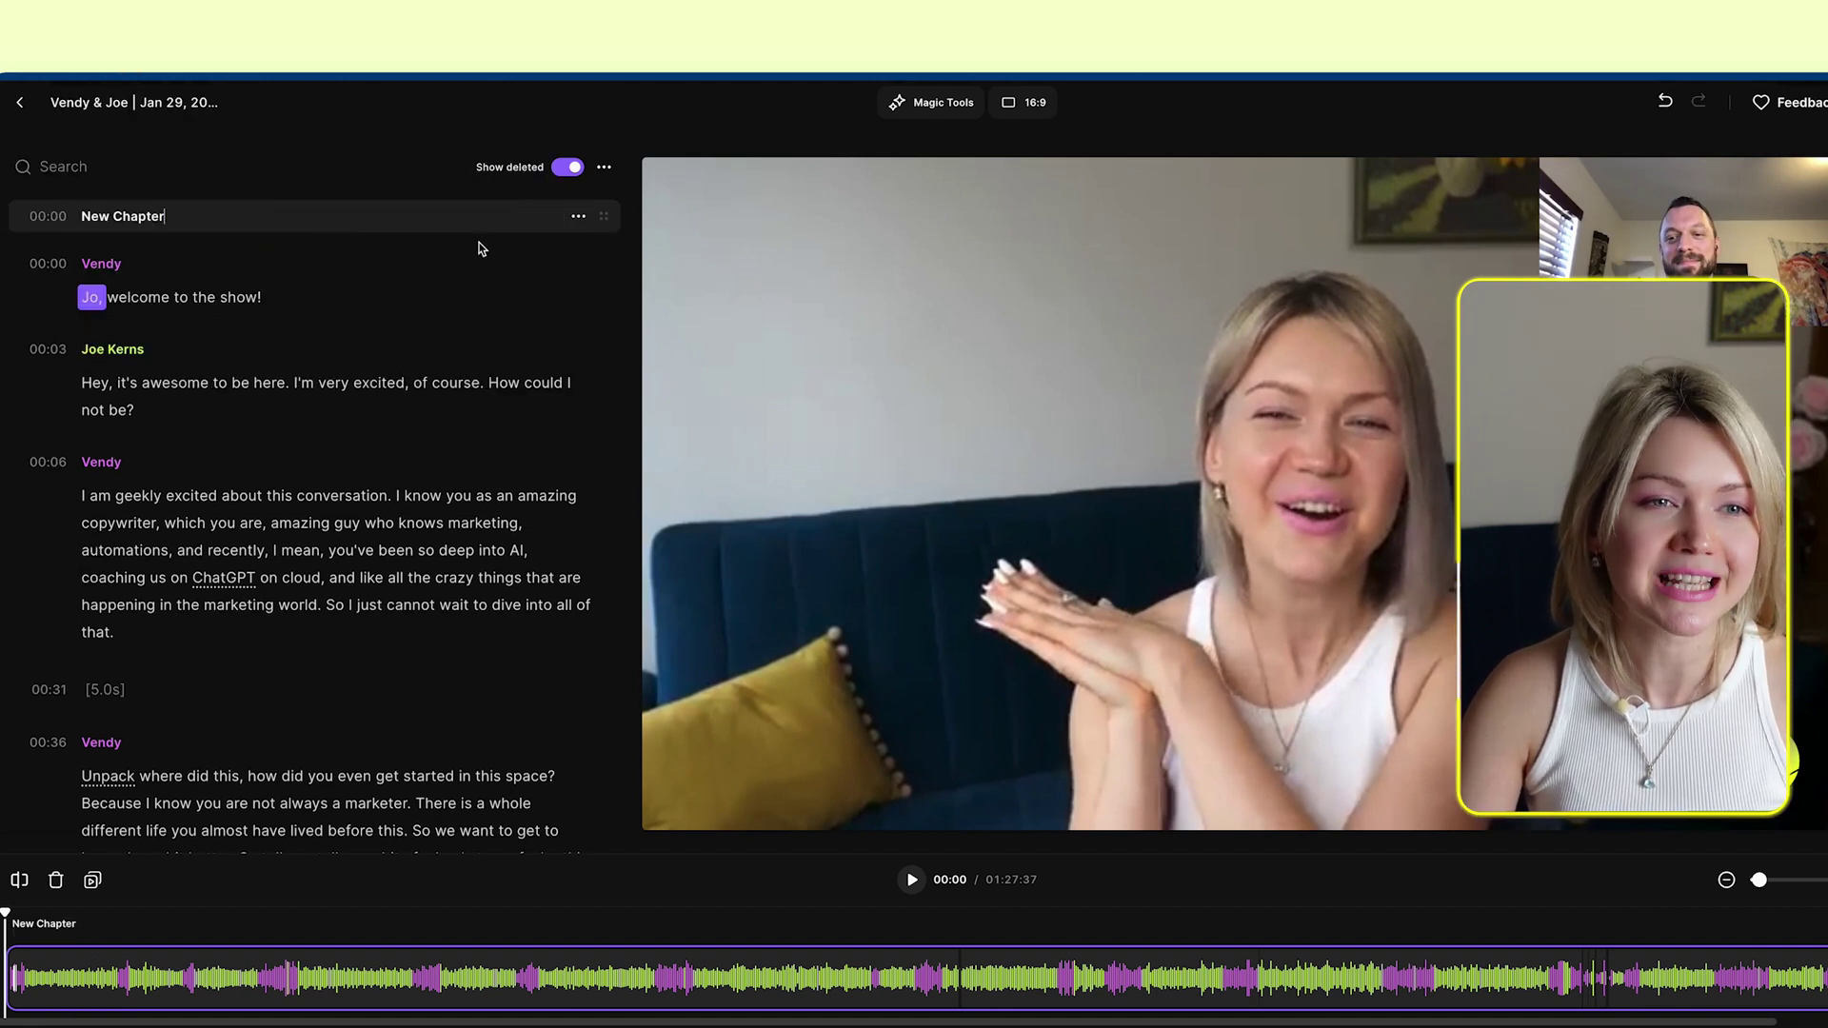
pyautogui.press('BackSpace')
pyautogui.press('BackSpace')
pyautogui.press('BackSpace')
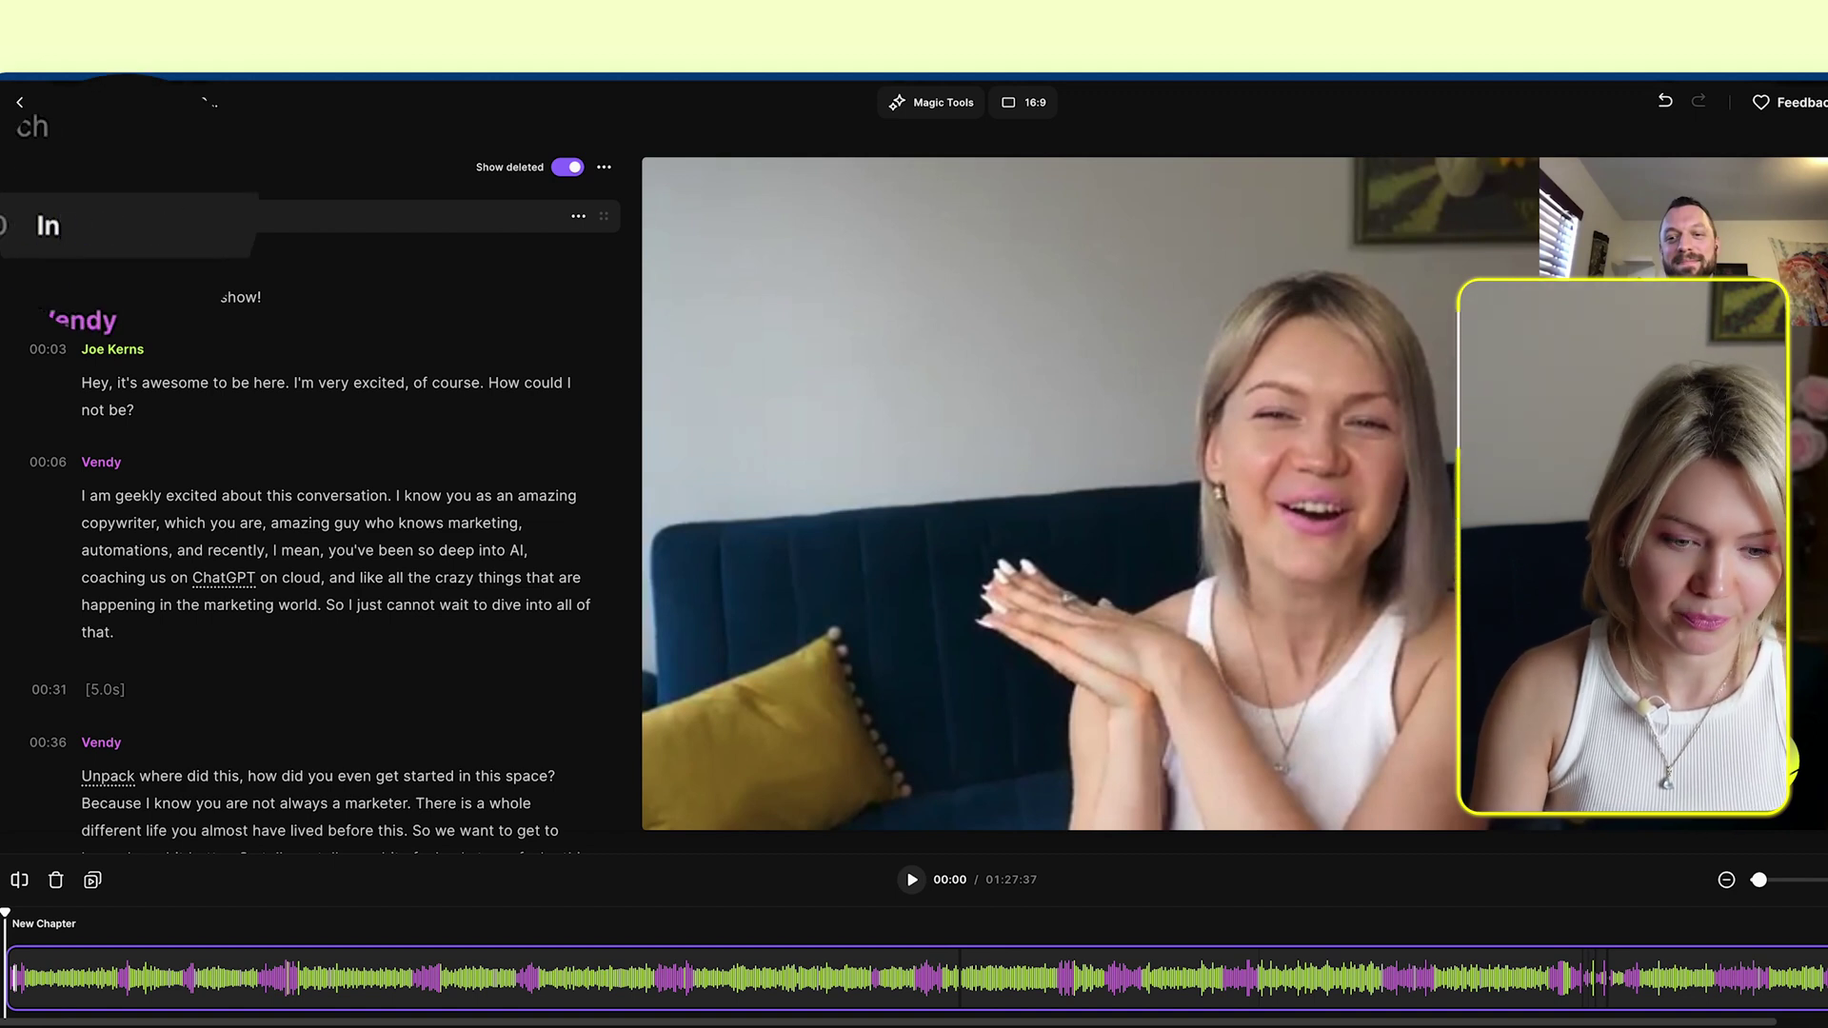
pyautogui.write('Intro')
pyautogui.press('Return')
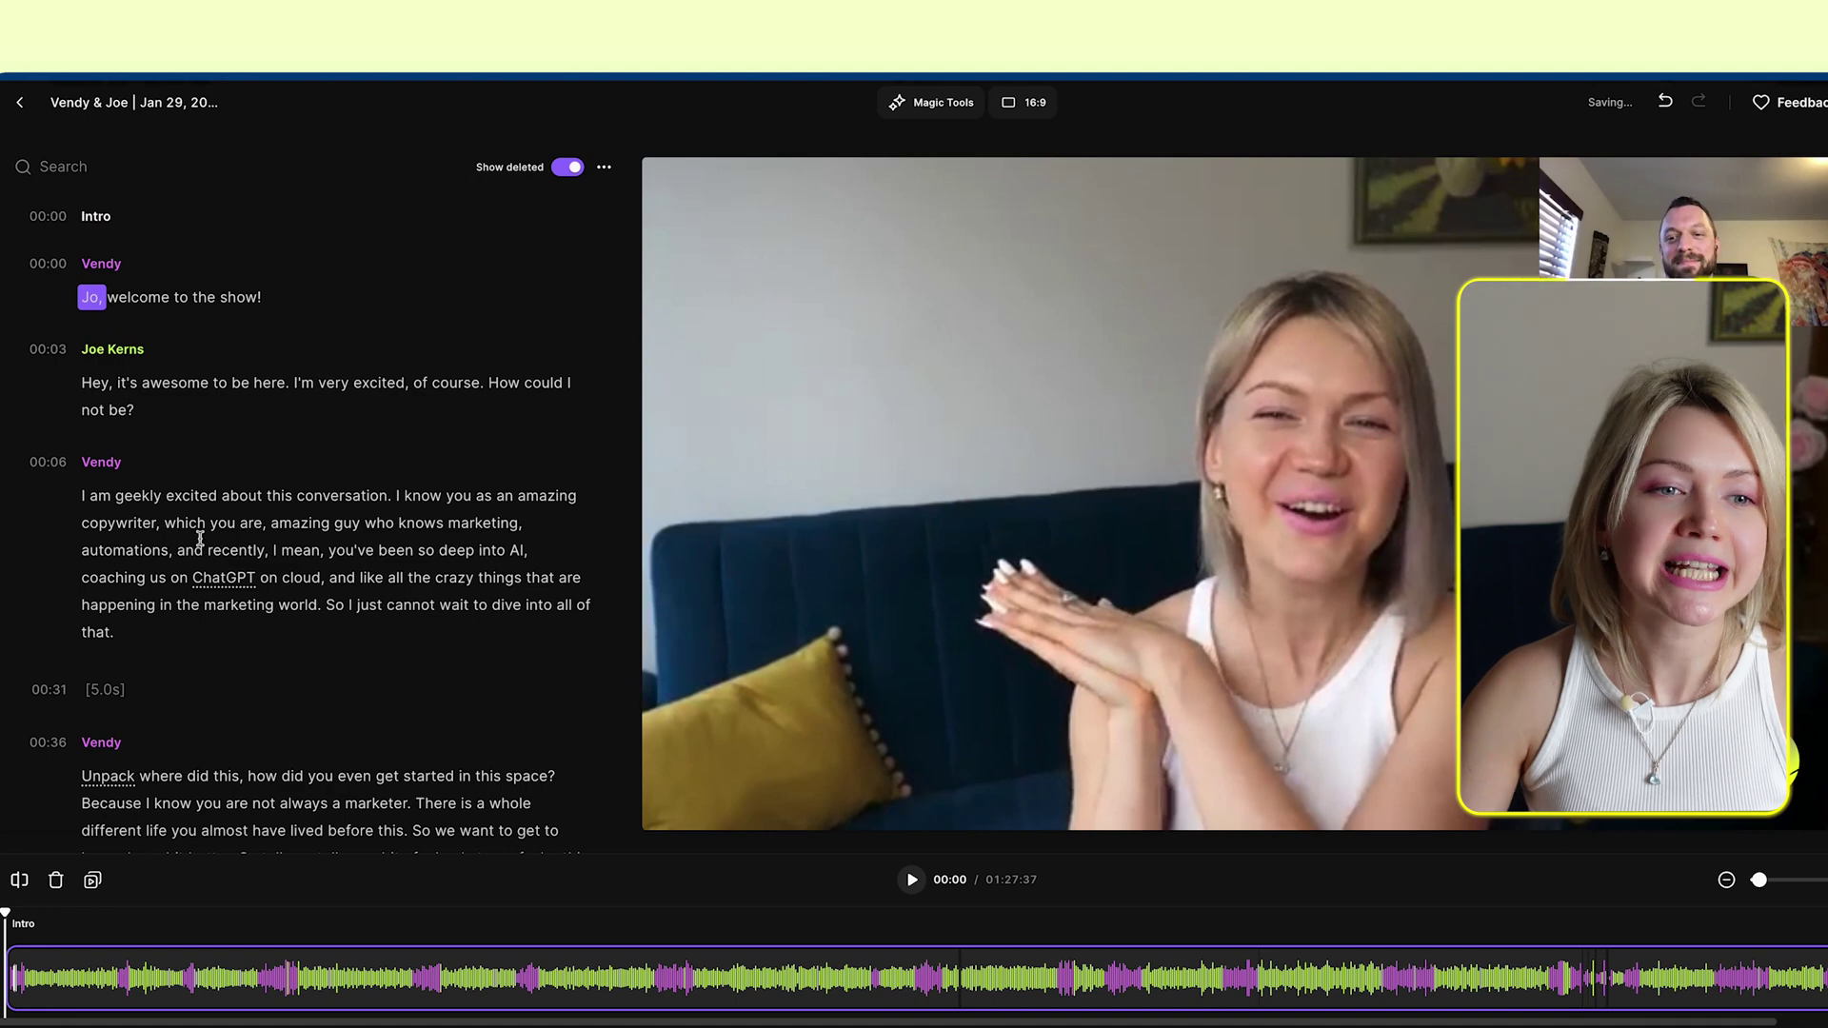
# - Add a second chapter before Vendy's 04:55 line and clear its default name
pyautogui.scroll(-20, 200, 538)
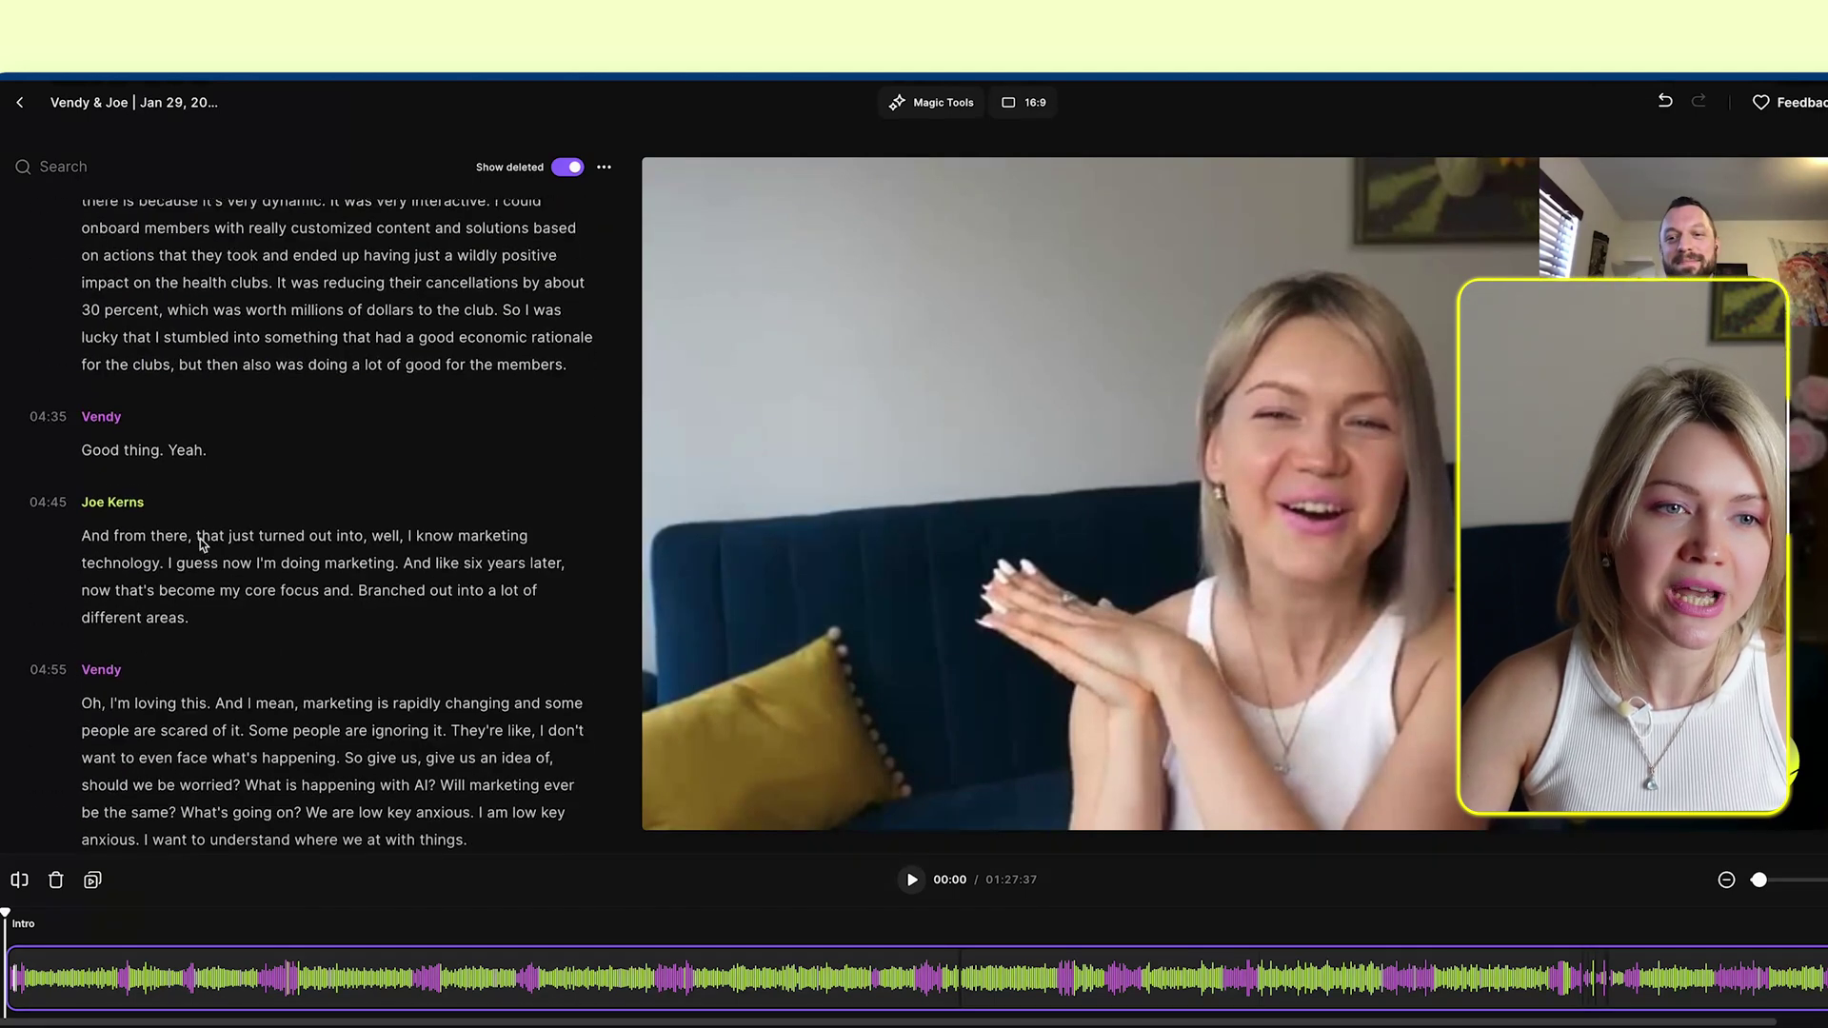
pyautogui.scroll(-5, 202, 541)
pyautogui.scroll(2, 200, 538)
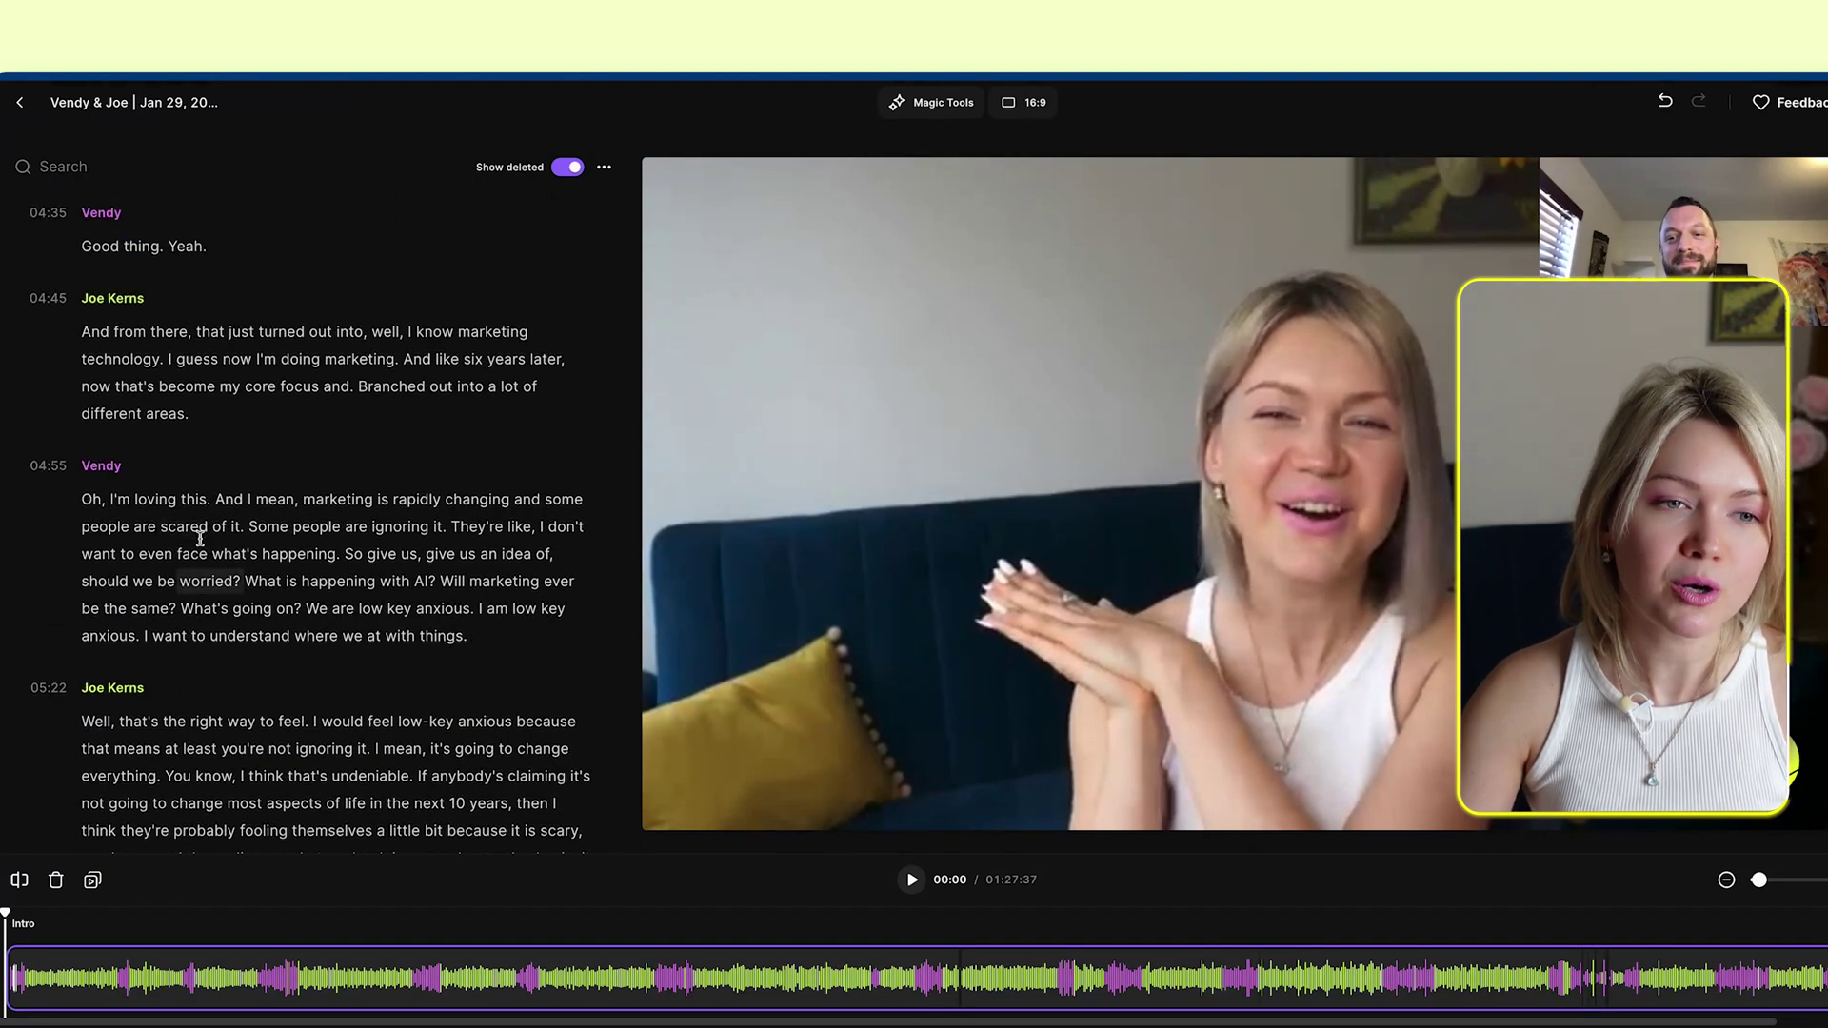
pyautogui.click(90, 500)
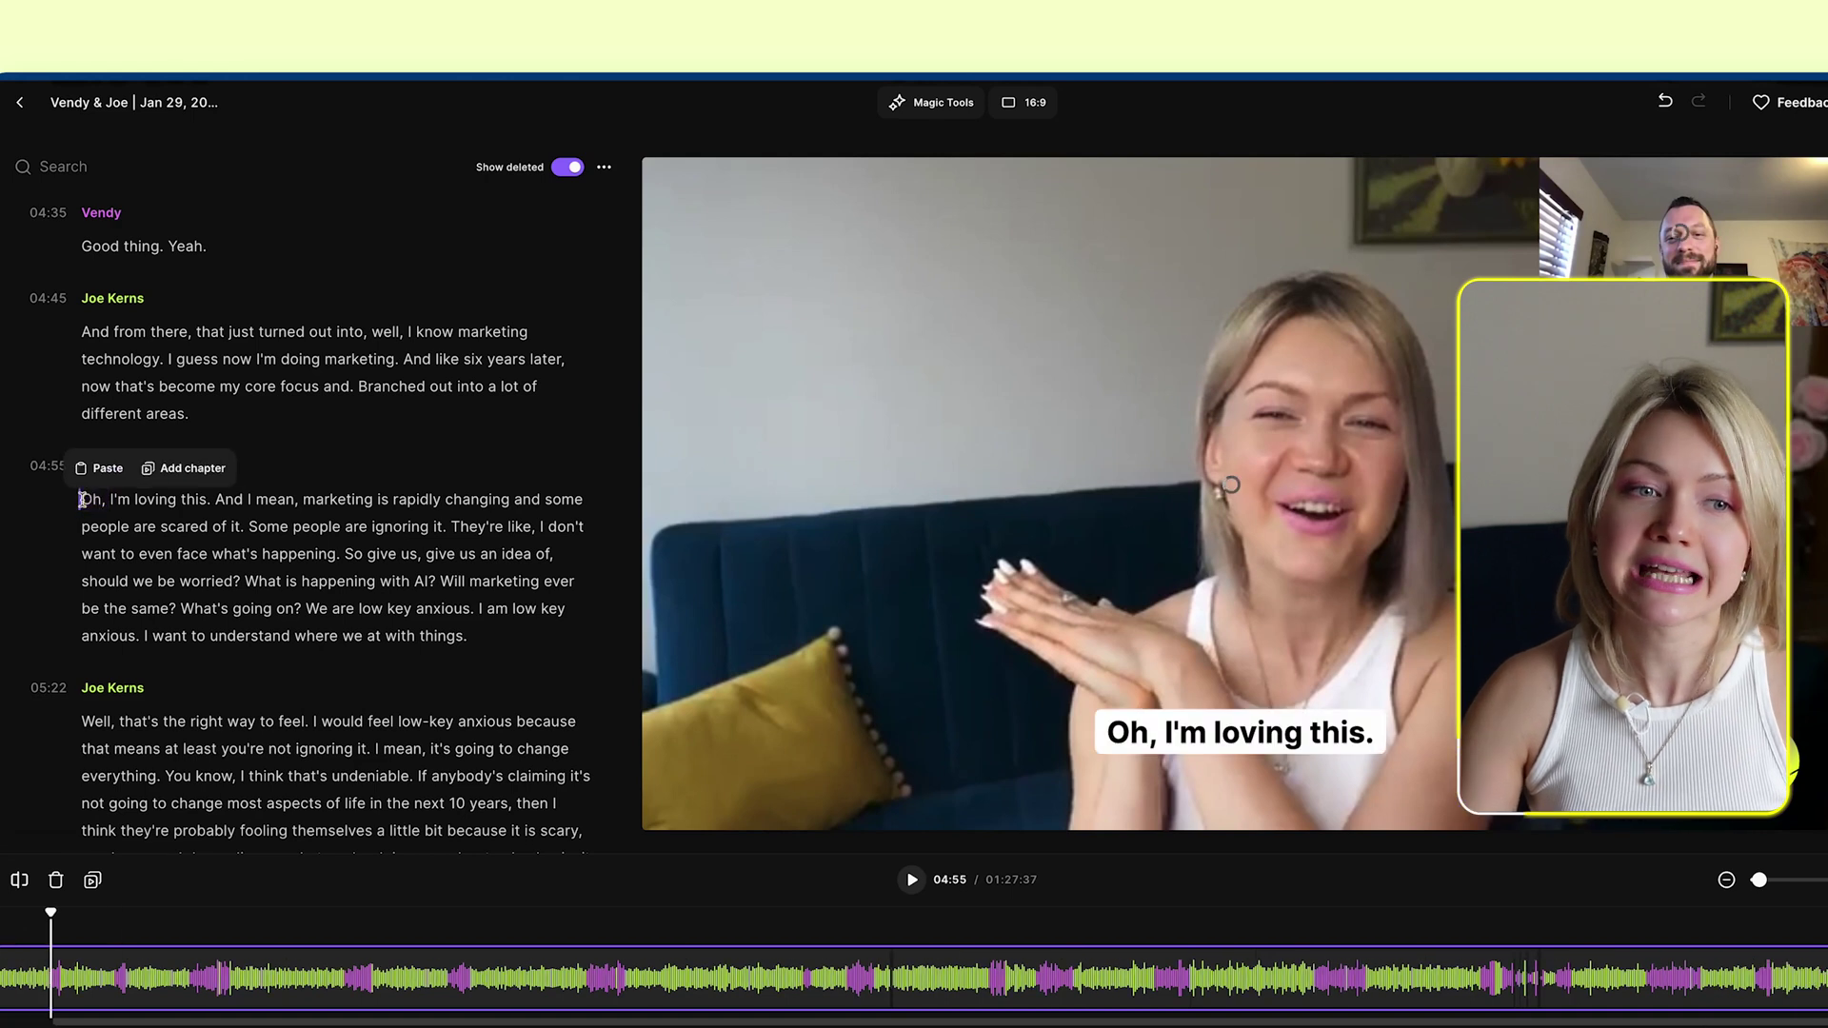
pyautogui.click(191, 469)
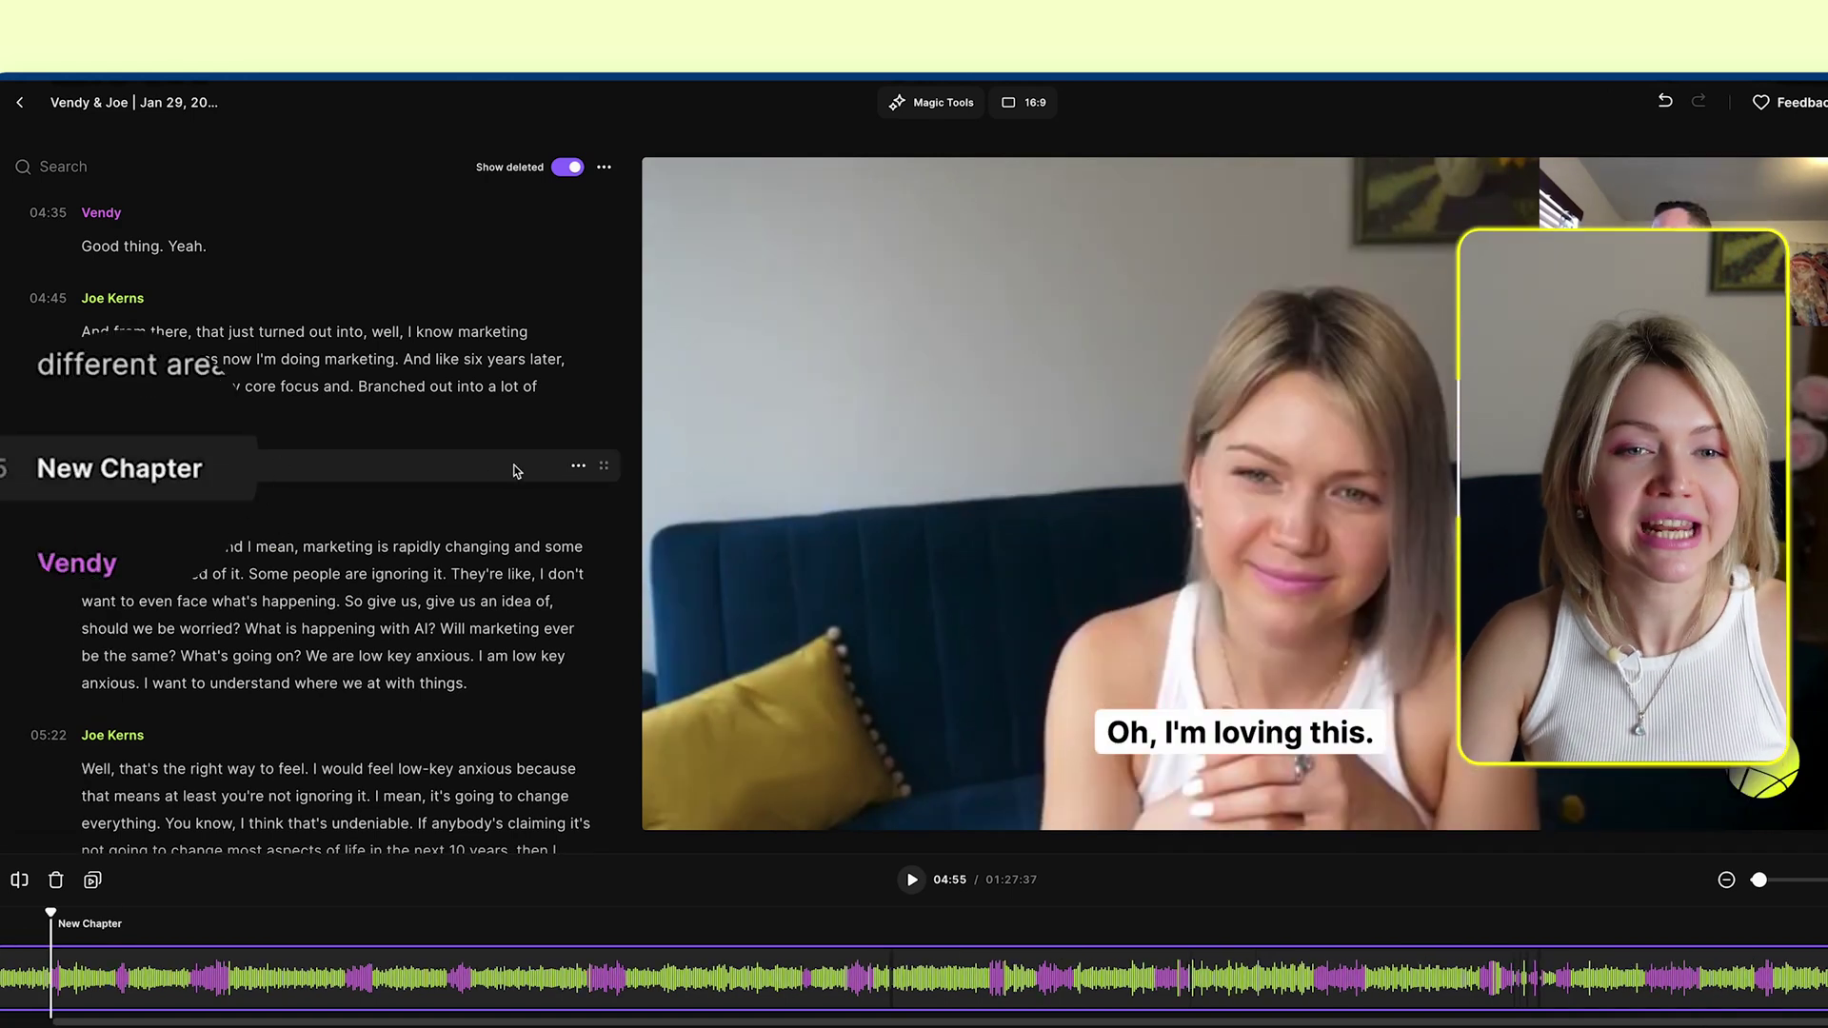
pyautogui.click(578, 466)
pyautogui.click(473, 314)
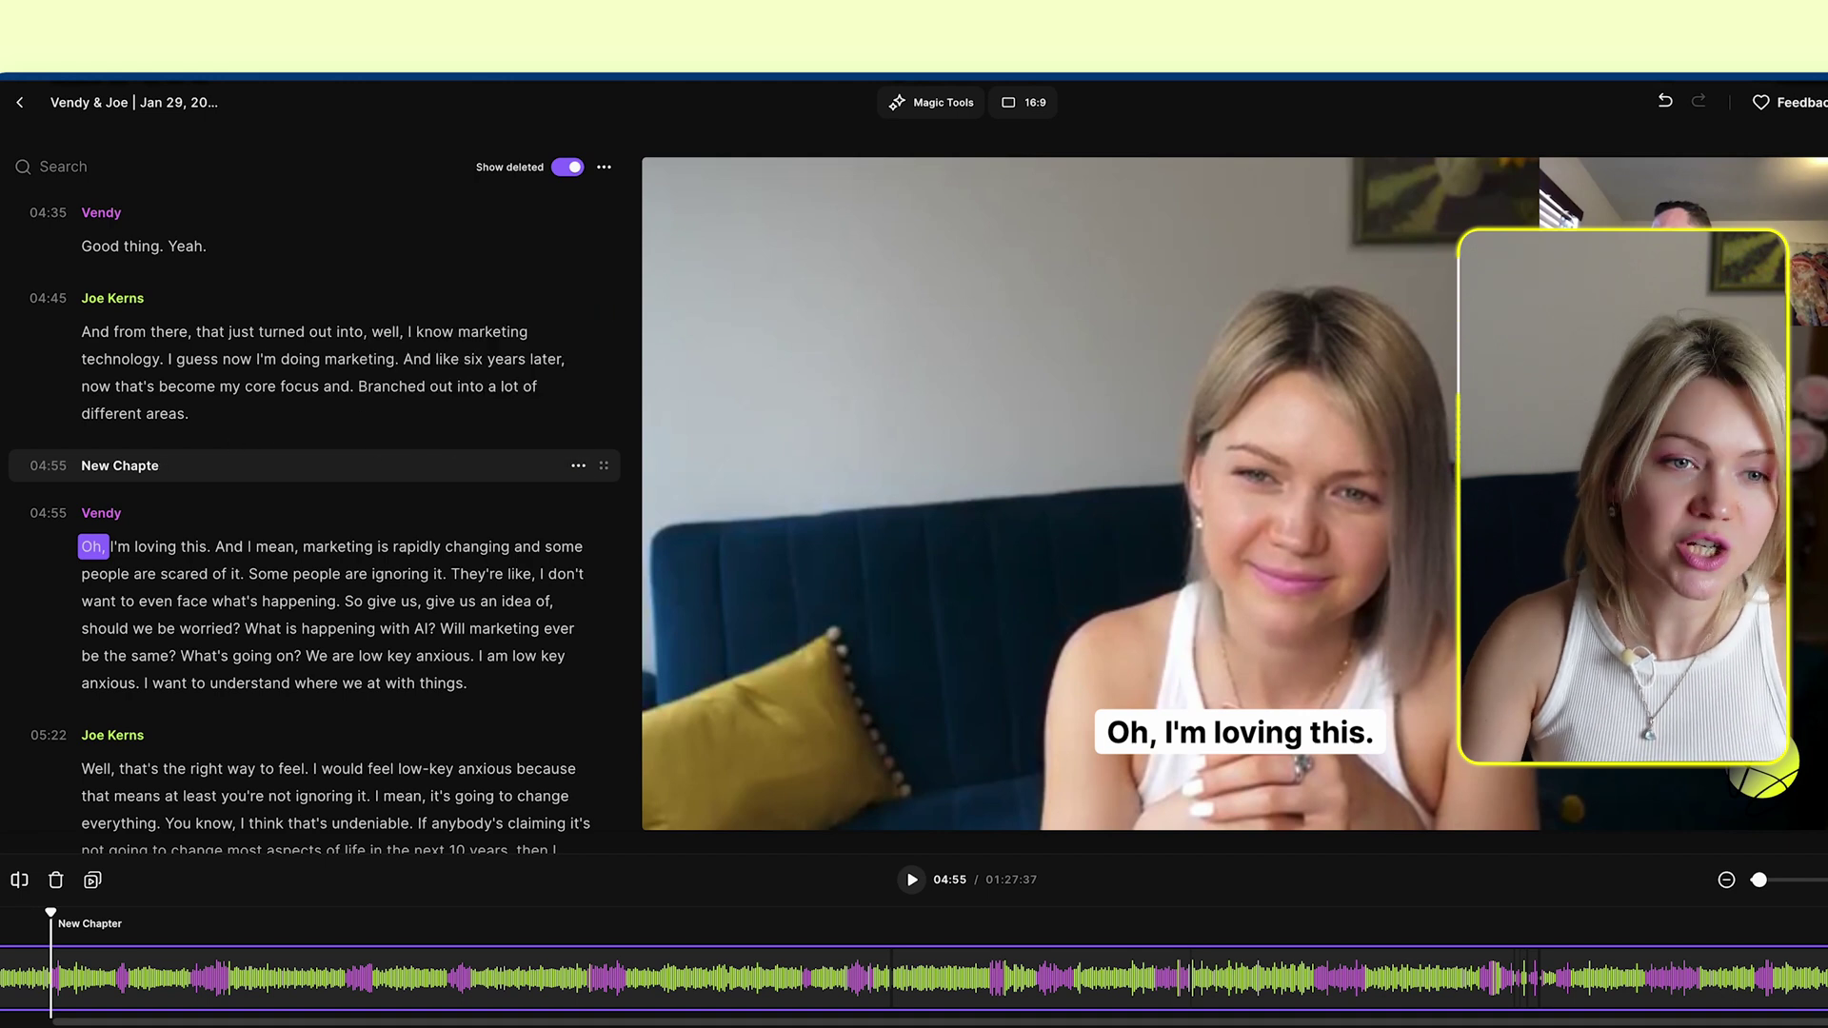
pyautogui.press('BackSpace')
pyautogui.press('BackSpace')
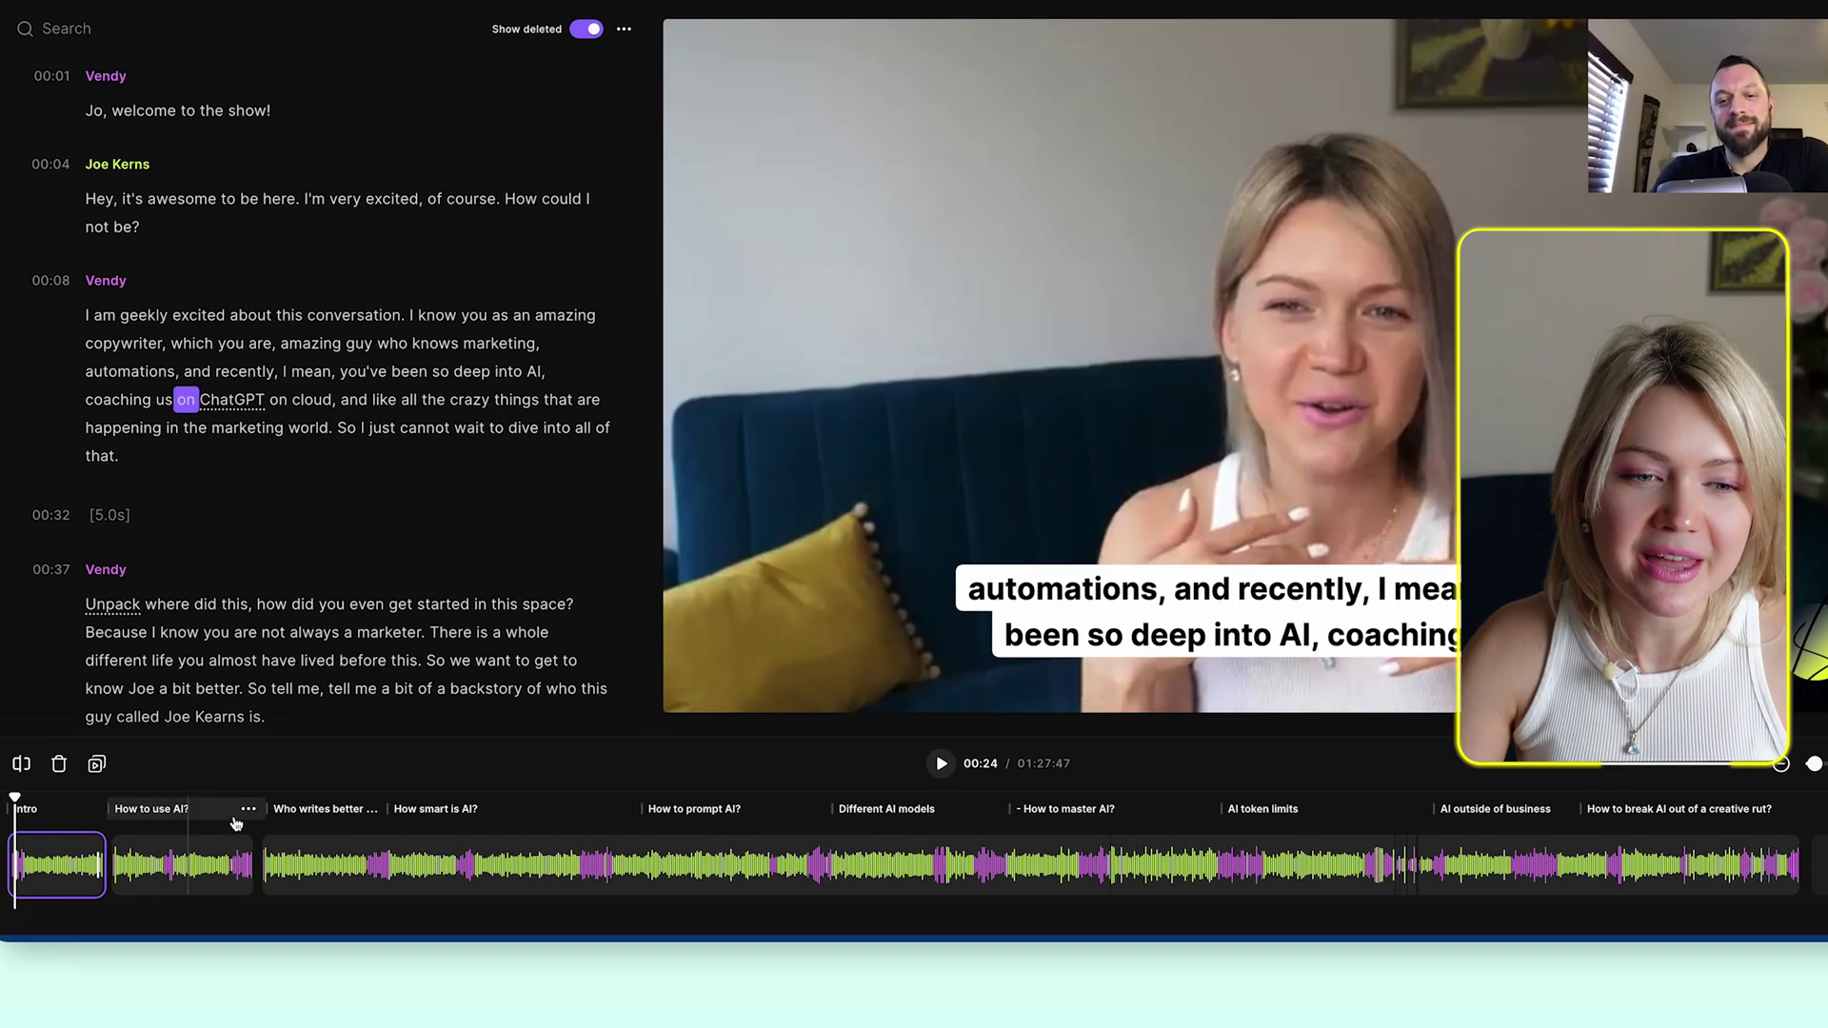
# - Drop 'How to prompt AI?' after 'Different AI models', then set the playhead to 24:12
pyautogui.scroll(3, 352, 824)
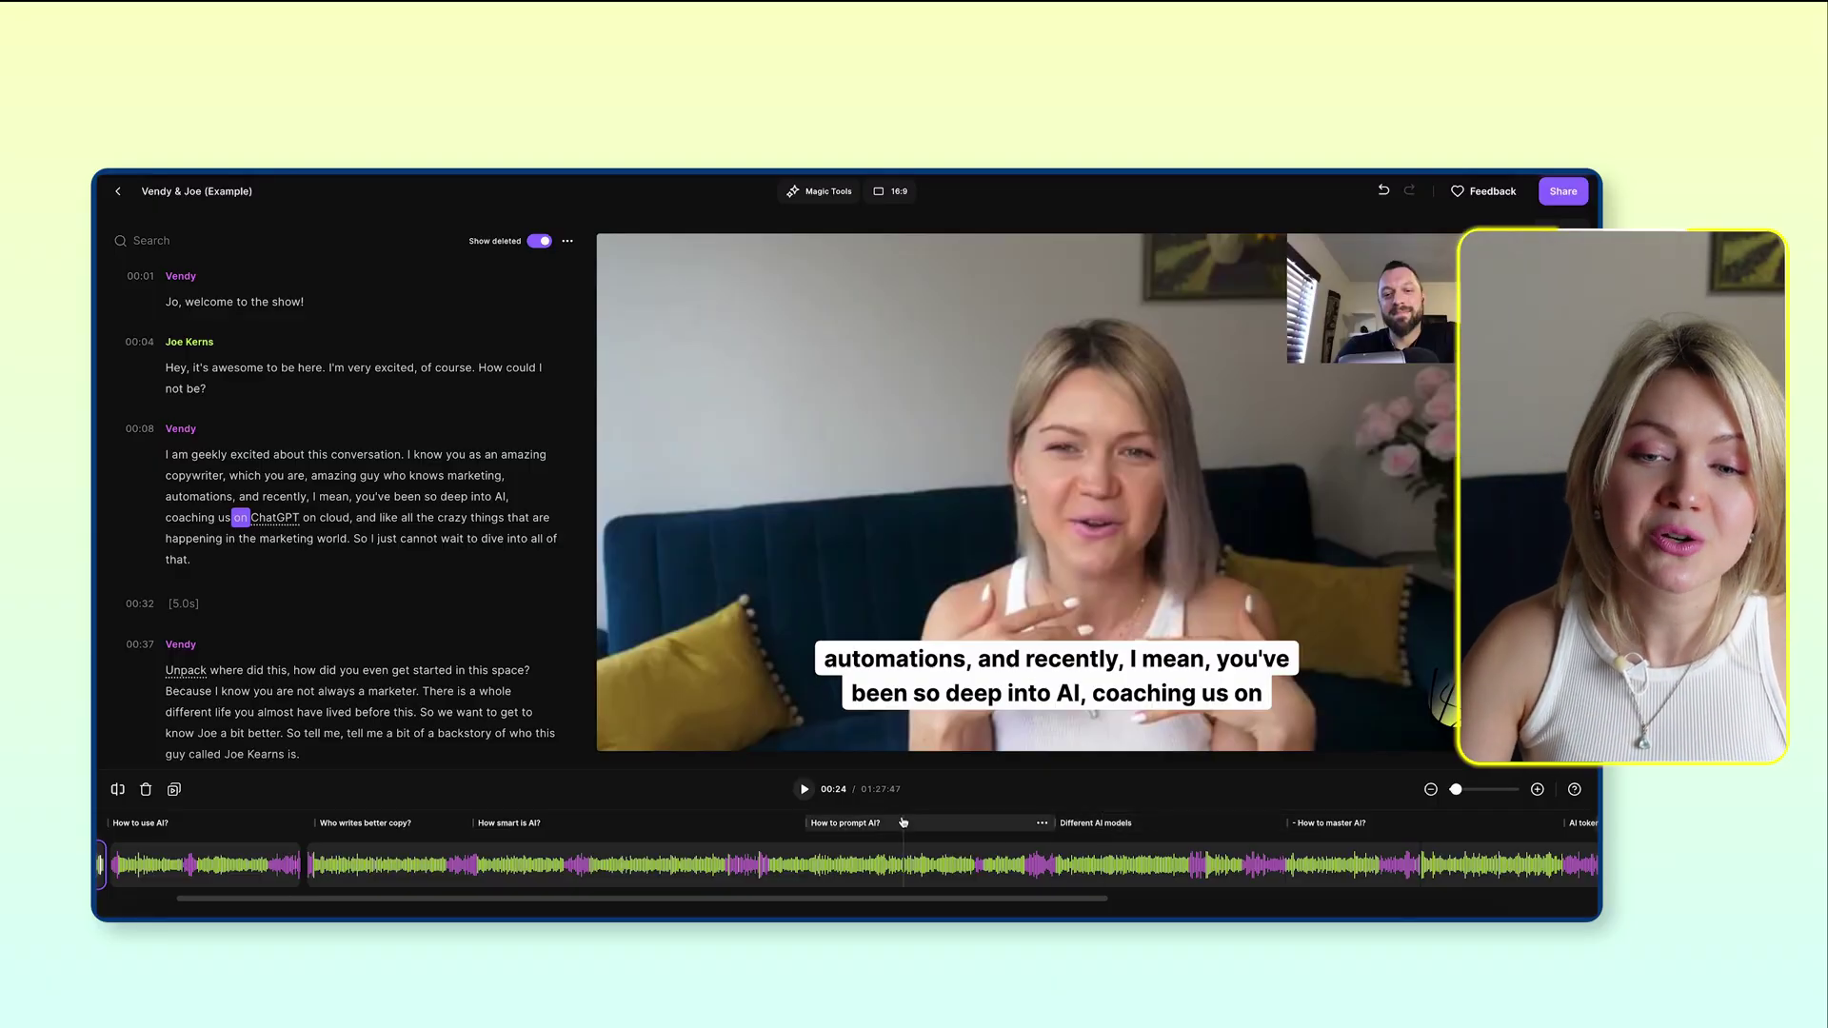
pyautogui.click(903, 822)
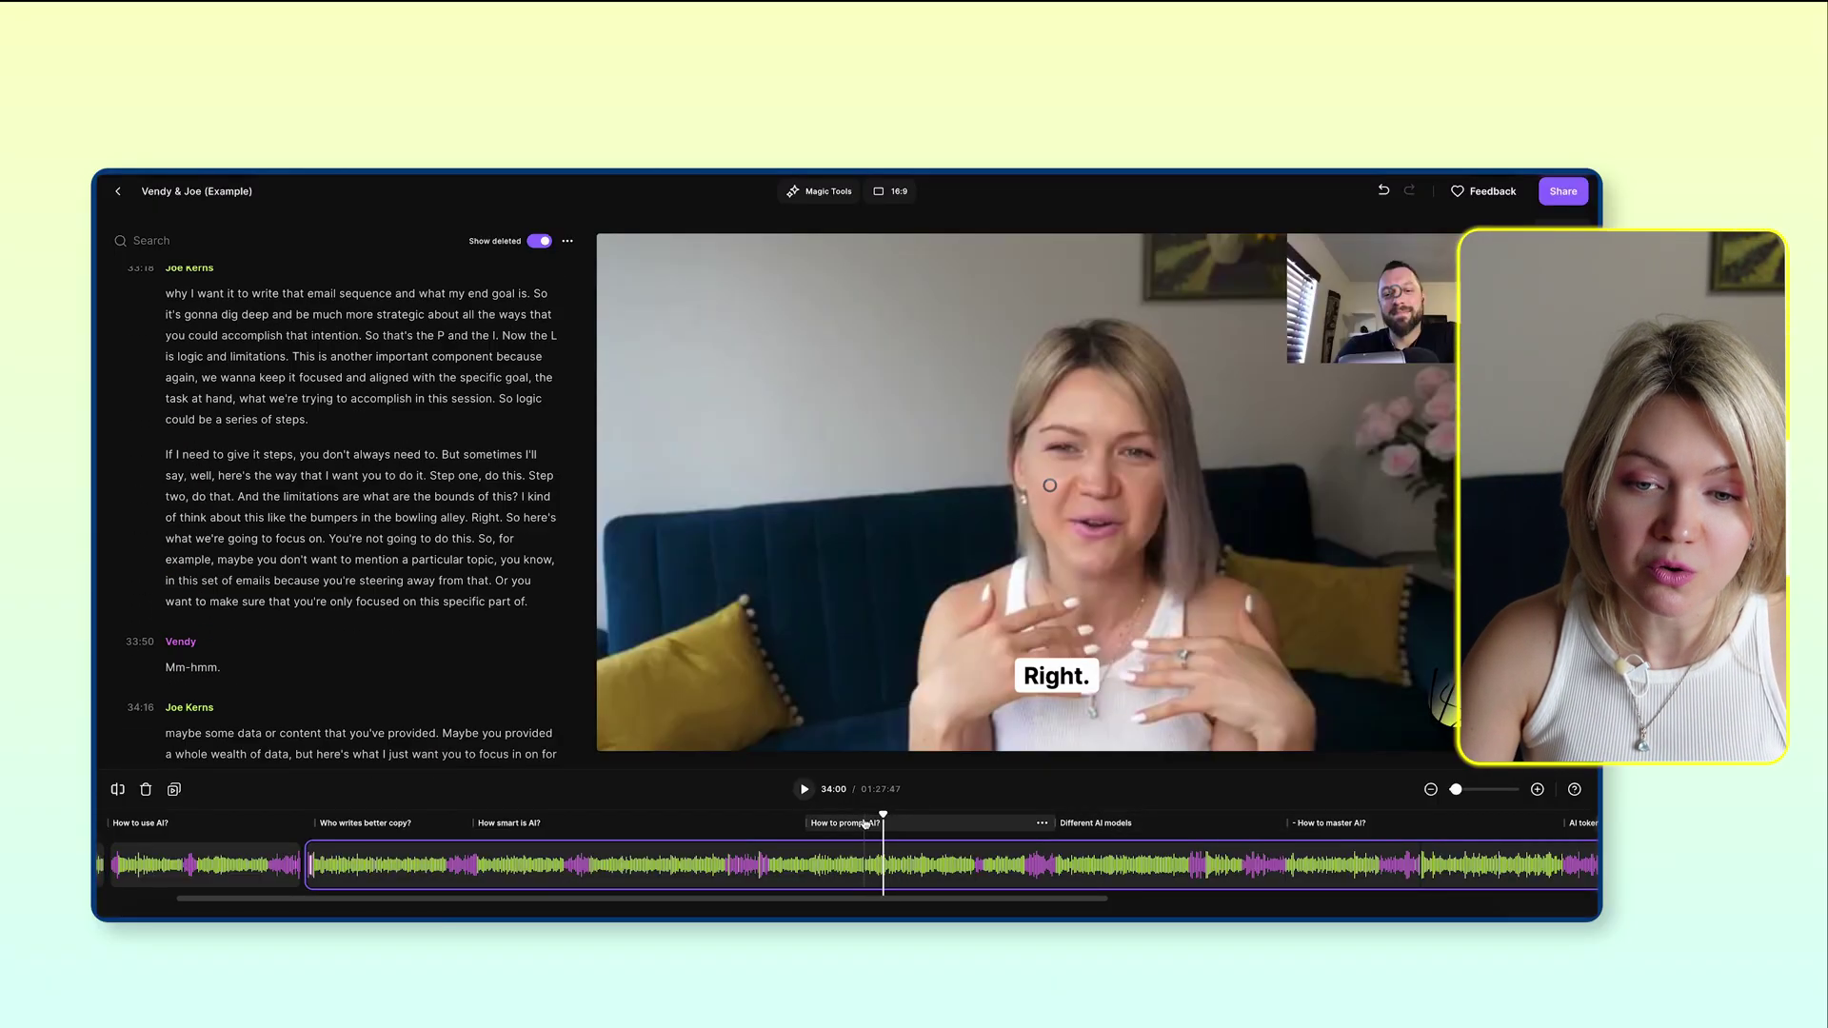
pyautogui.moveTo(560, 820)
pyautogui.mouseDown()
pyautogui.moveTo(507, 823)
pyautogui.moveTo(540, 838)
pyautogui.mouseUp()
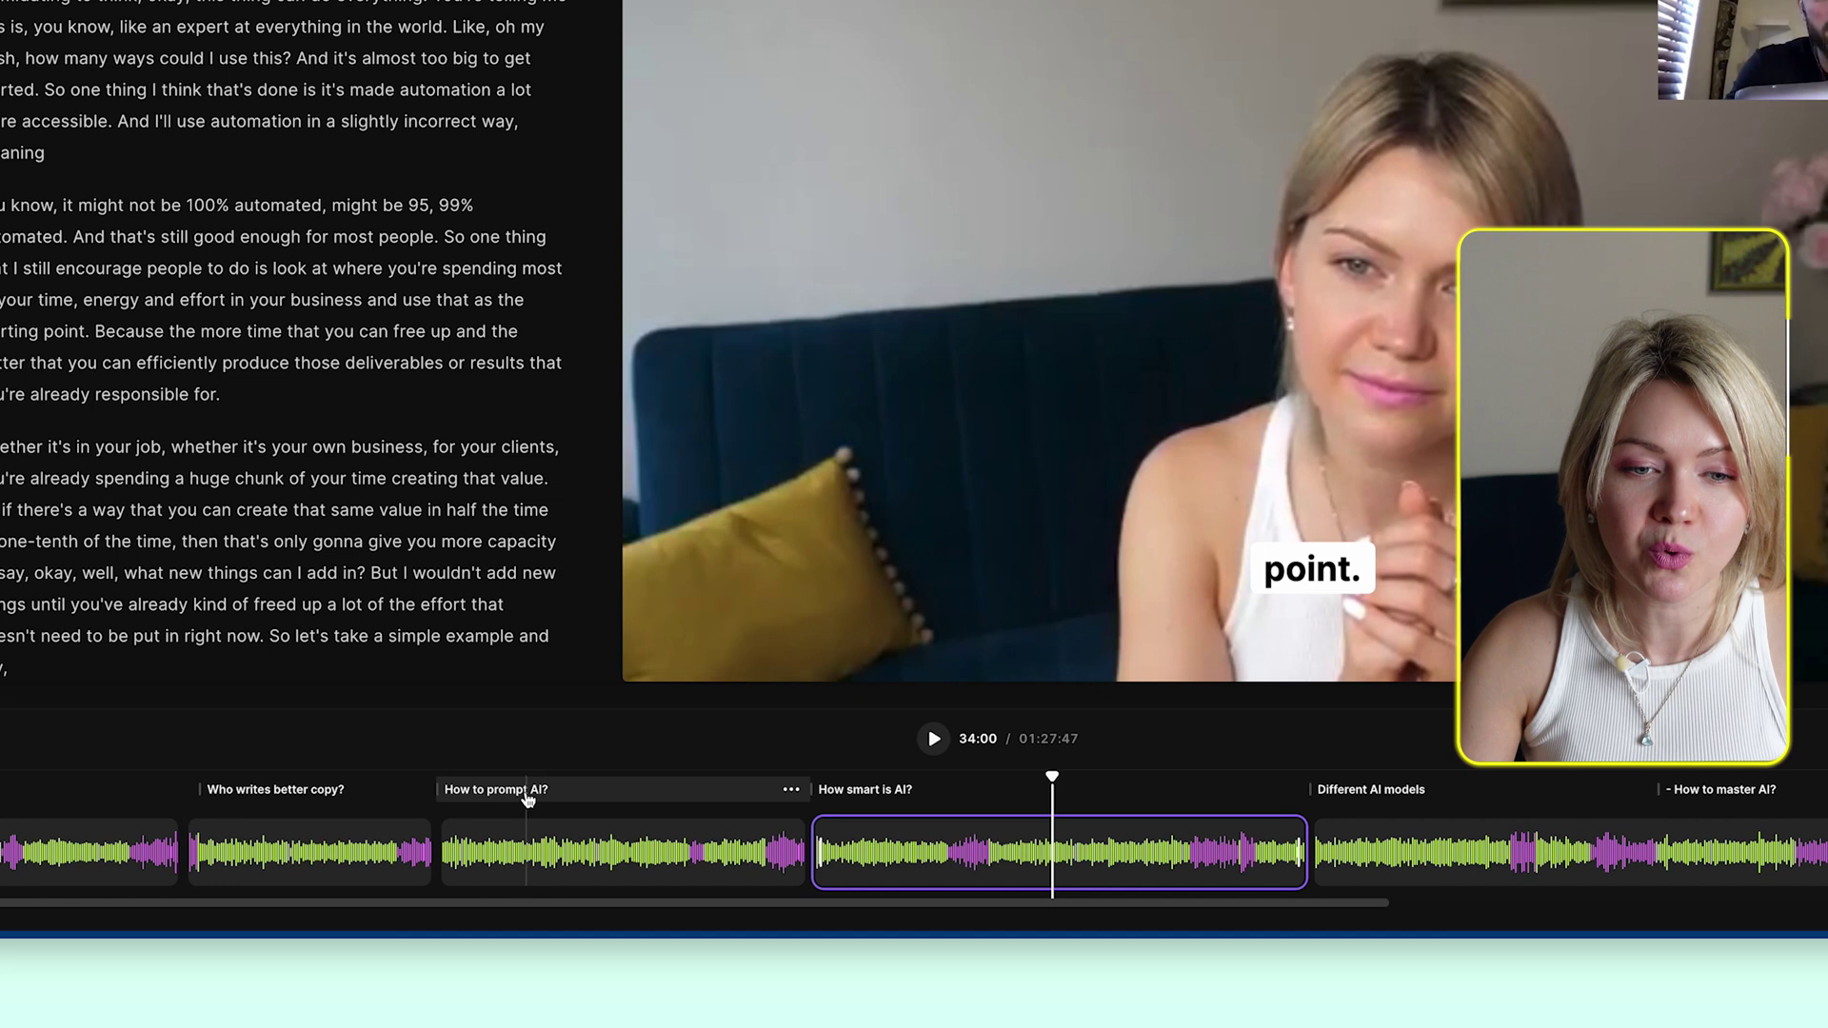
pyautogui.click(528, 798)
pyautogui.moveTo(527, 798); pyautogui.dragTo(1130, 798)
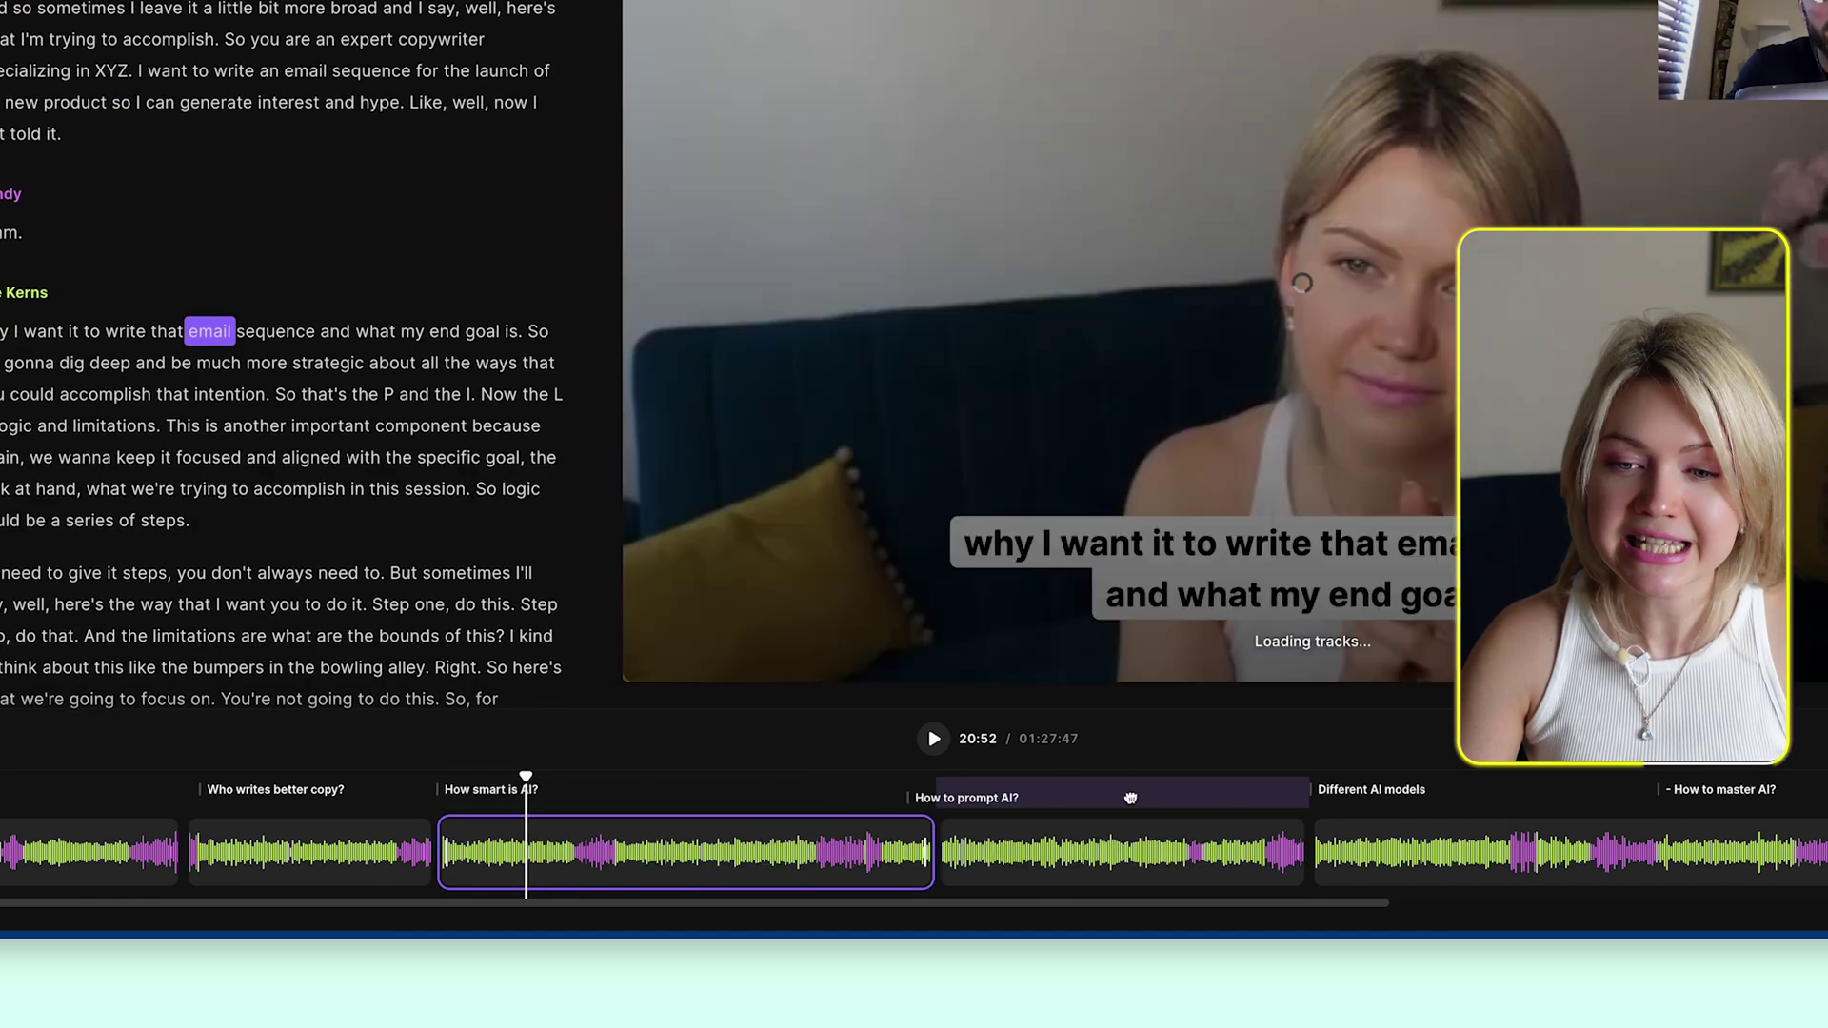
pyautogui.moveTo(1433, 799); pyautogui.dragTo(1480, 799)
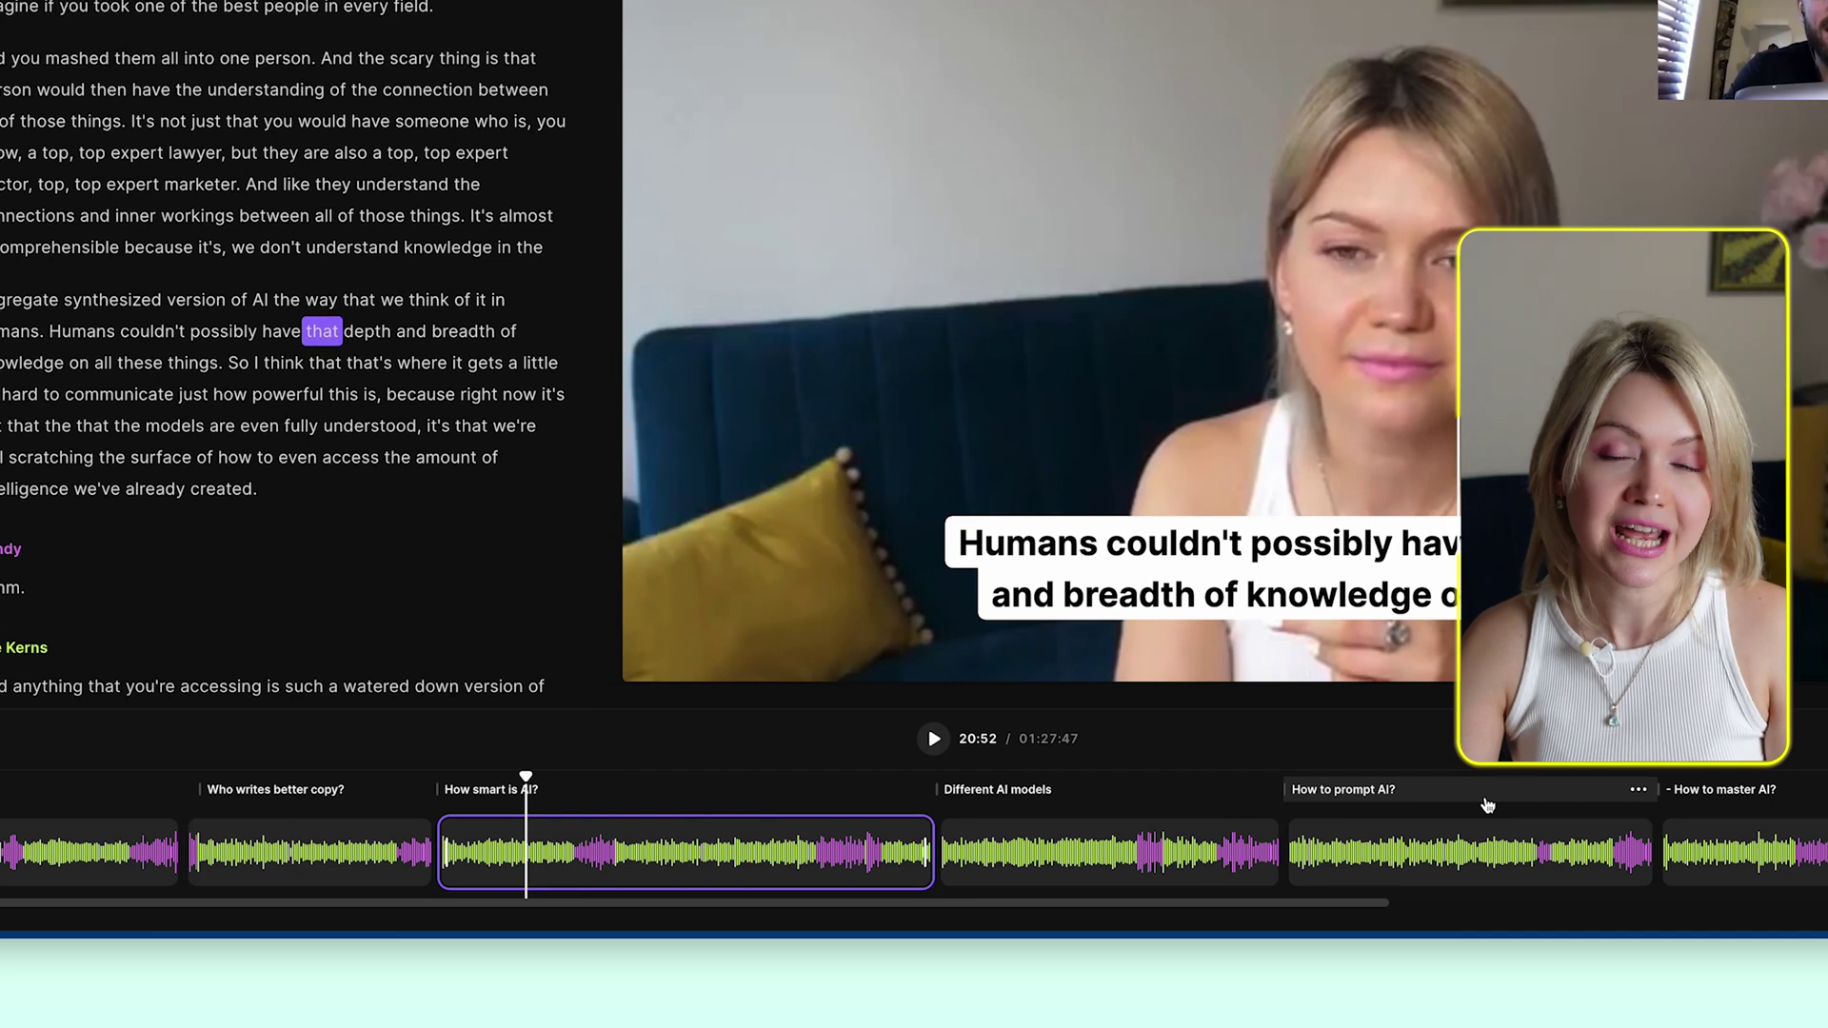
pyautogui.click(438, 805)
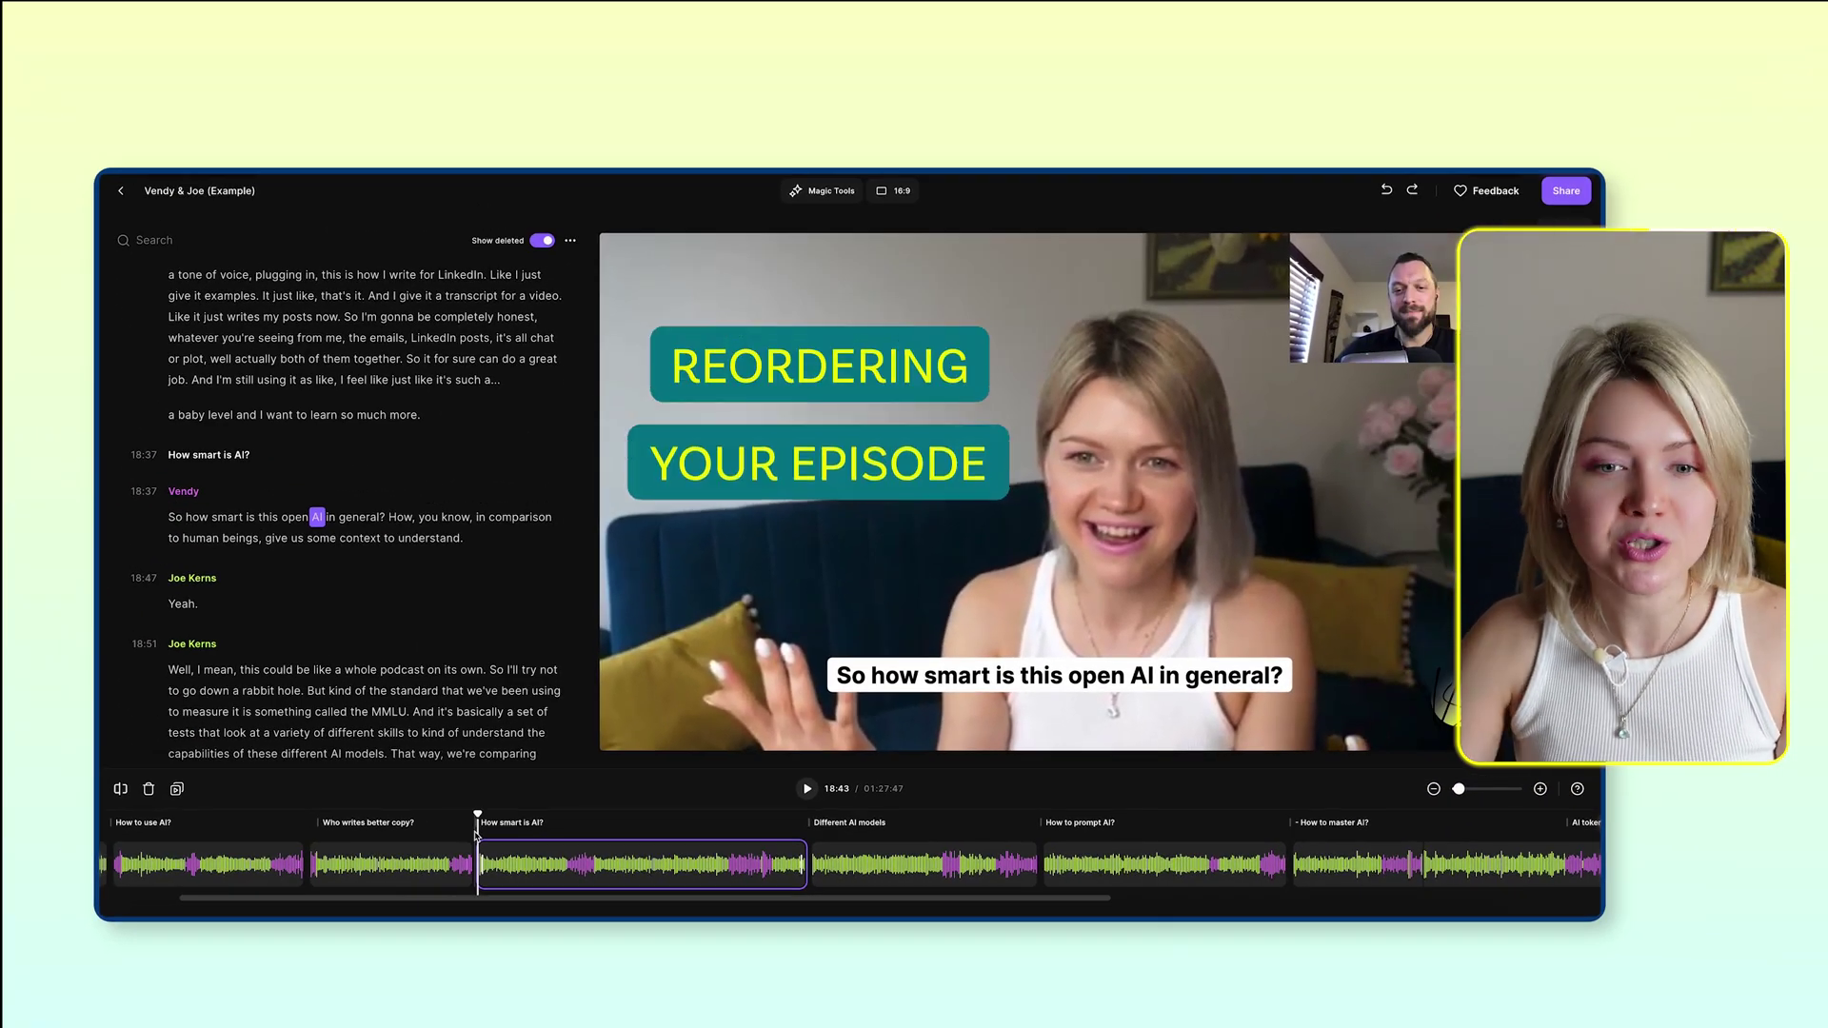
pyautogui.click(625, 866)
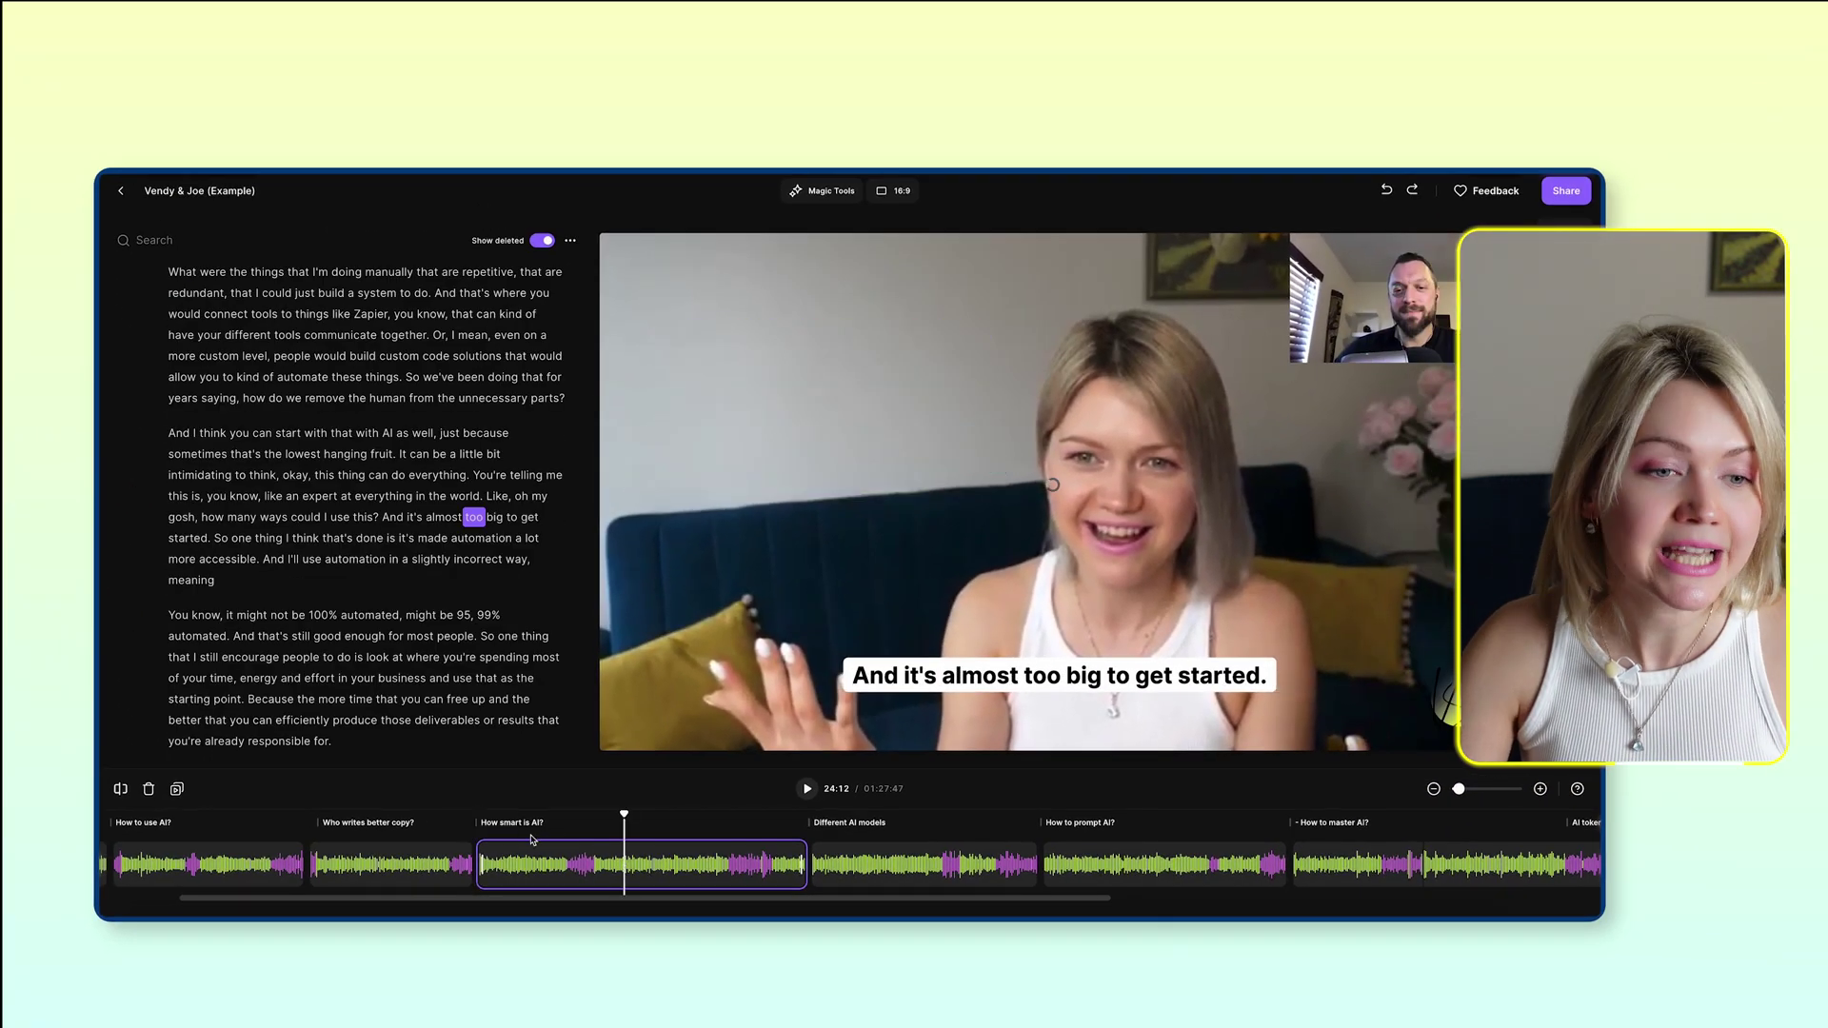
# - Split 'How smart is AI?' at 24:12 and move its first part before 'Who writes better copy?'
pyautogui.click(120, 789)
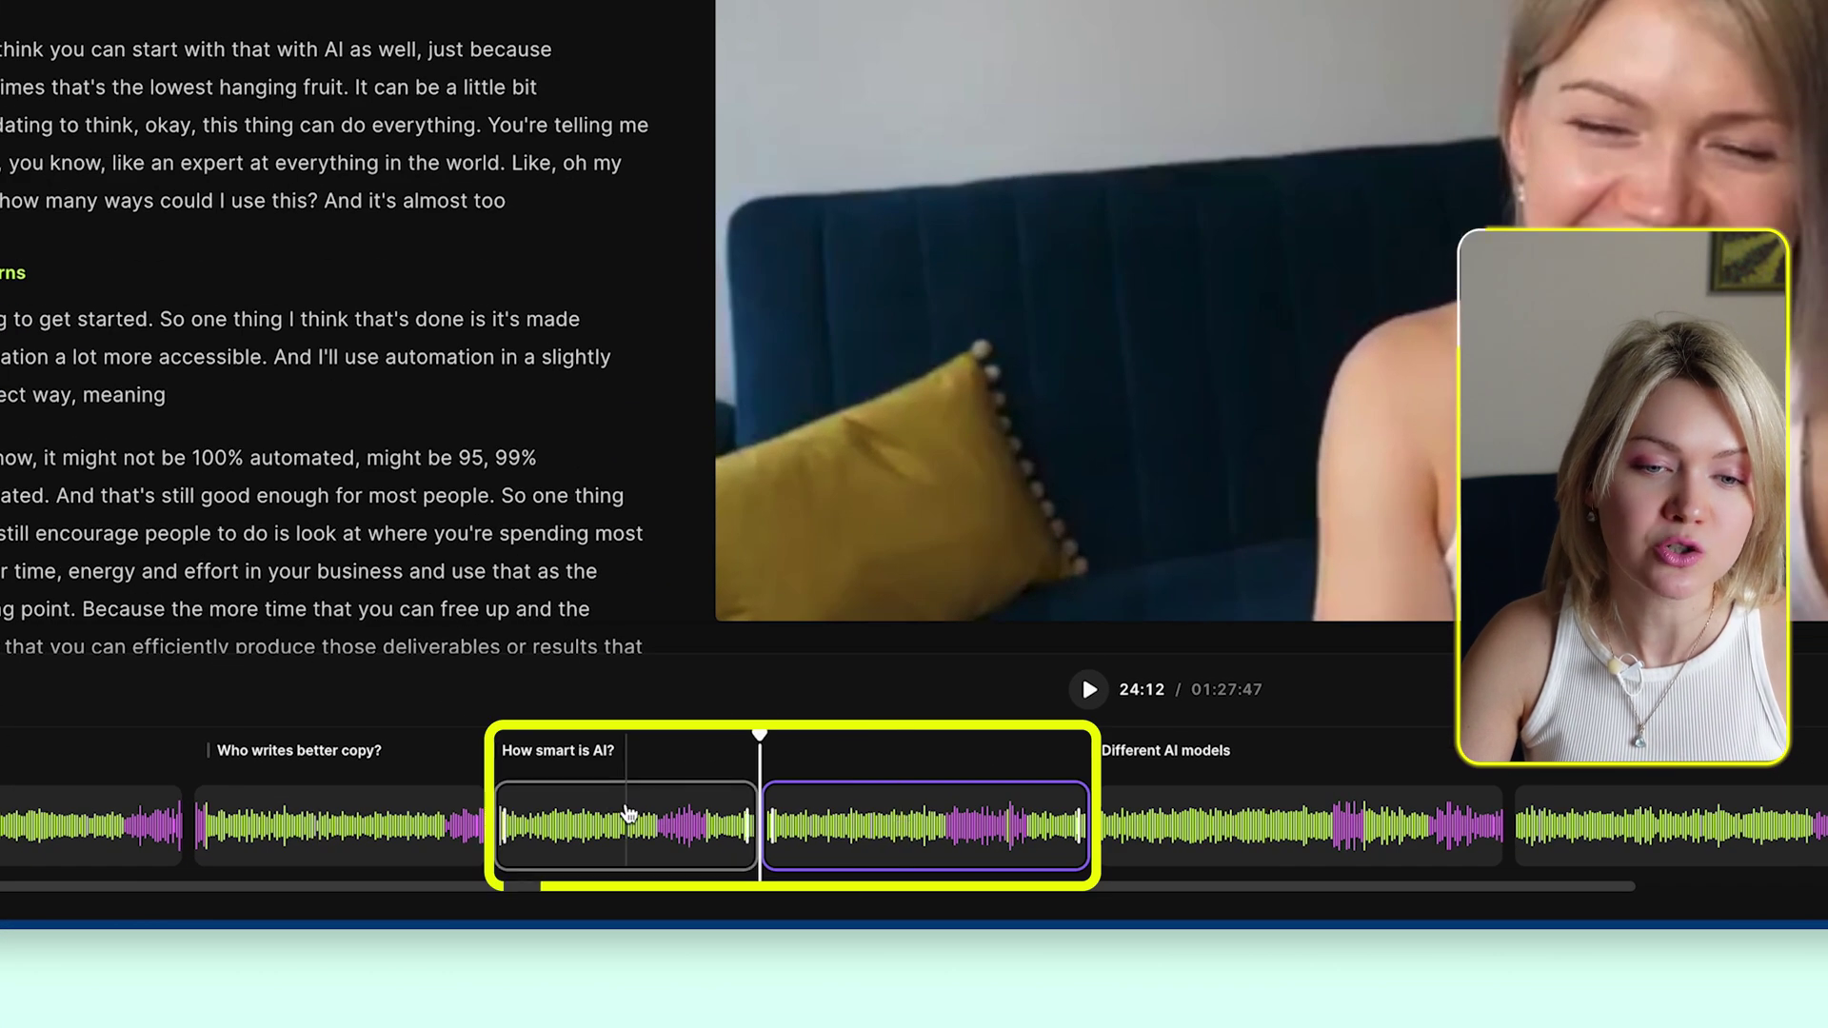
pyautogui.moveTo(628, 815); pyautogui.dragTo(266, 832)
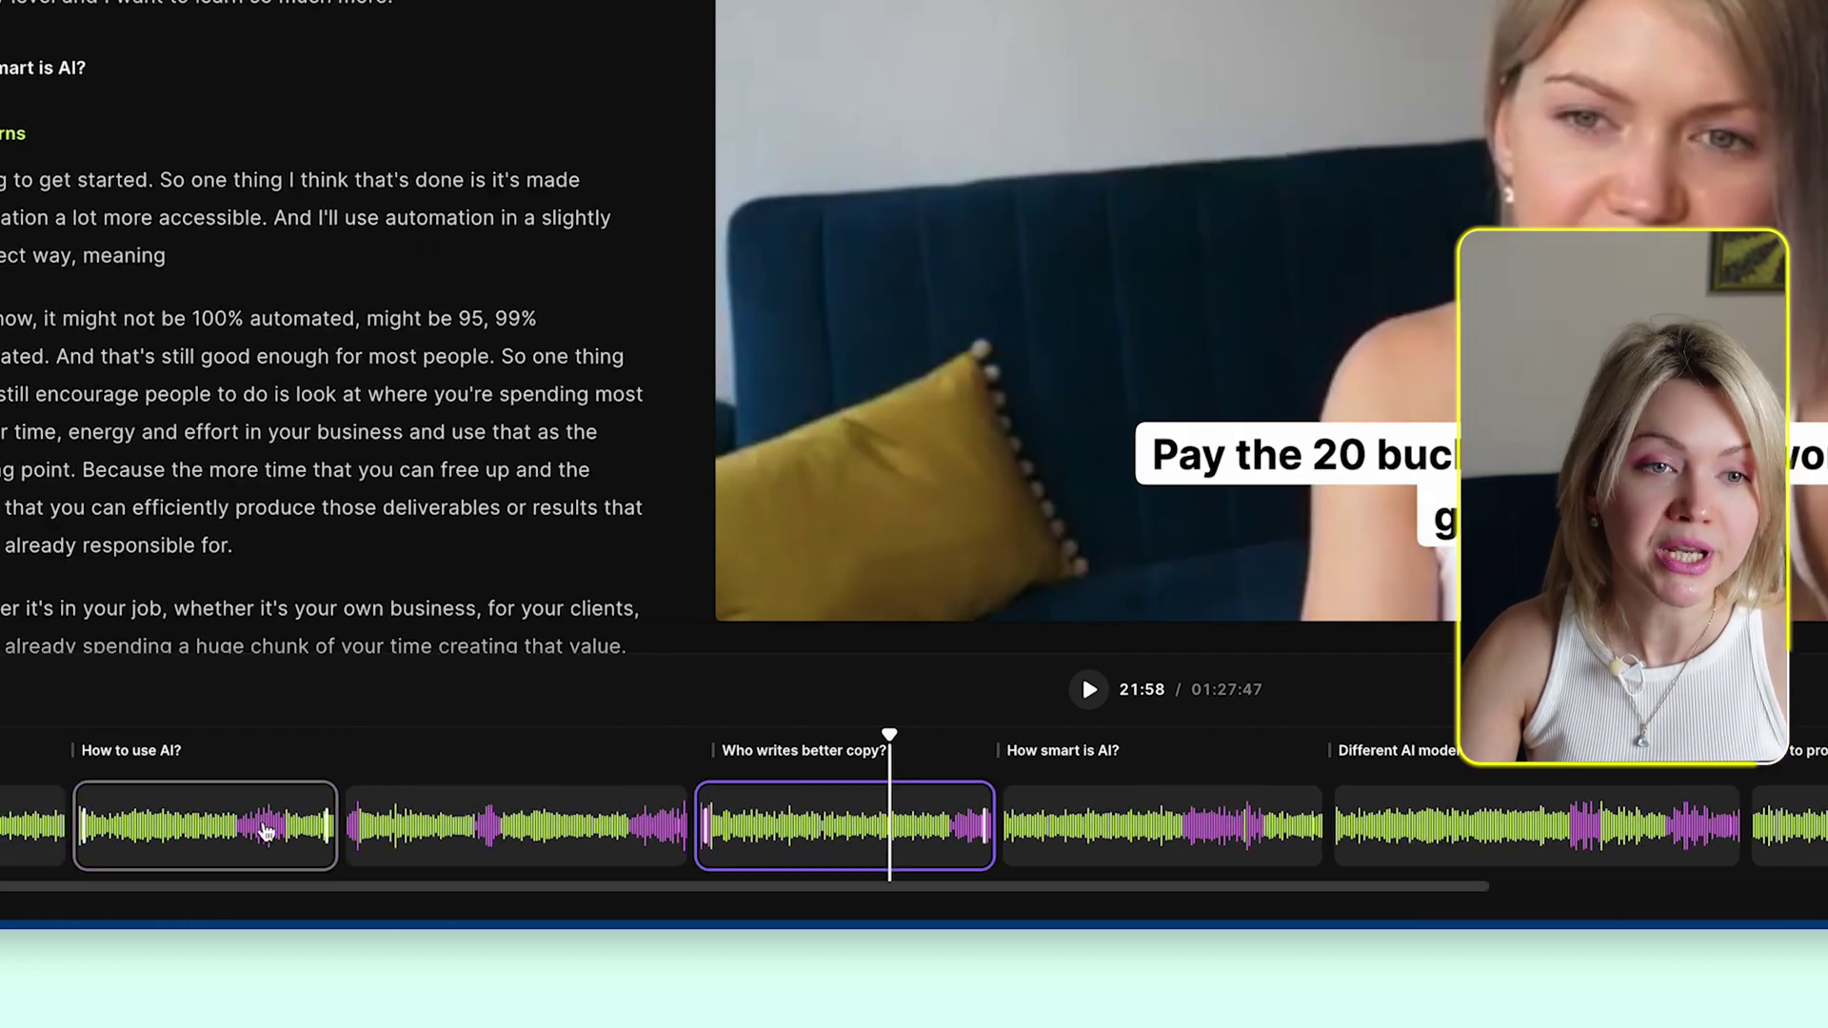
pyautogui.scroll(8, 212, 379)
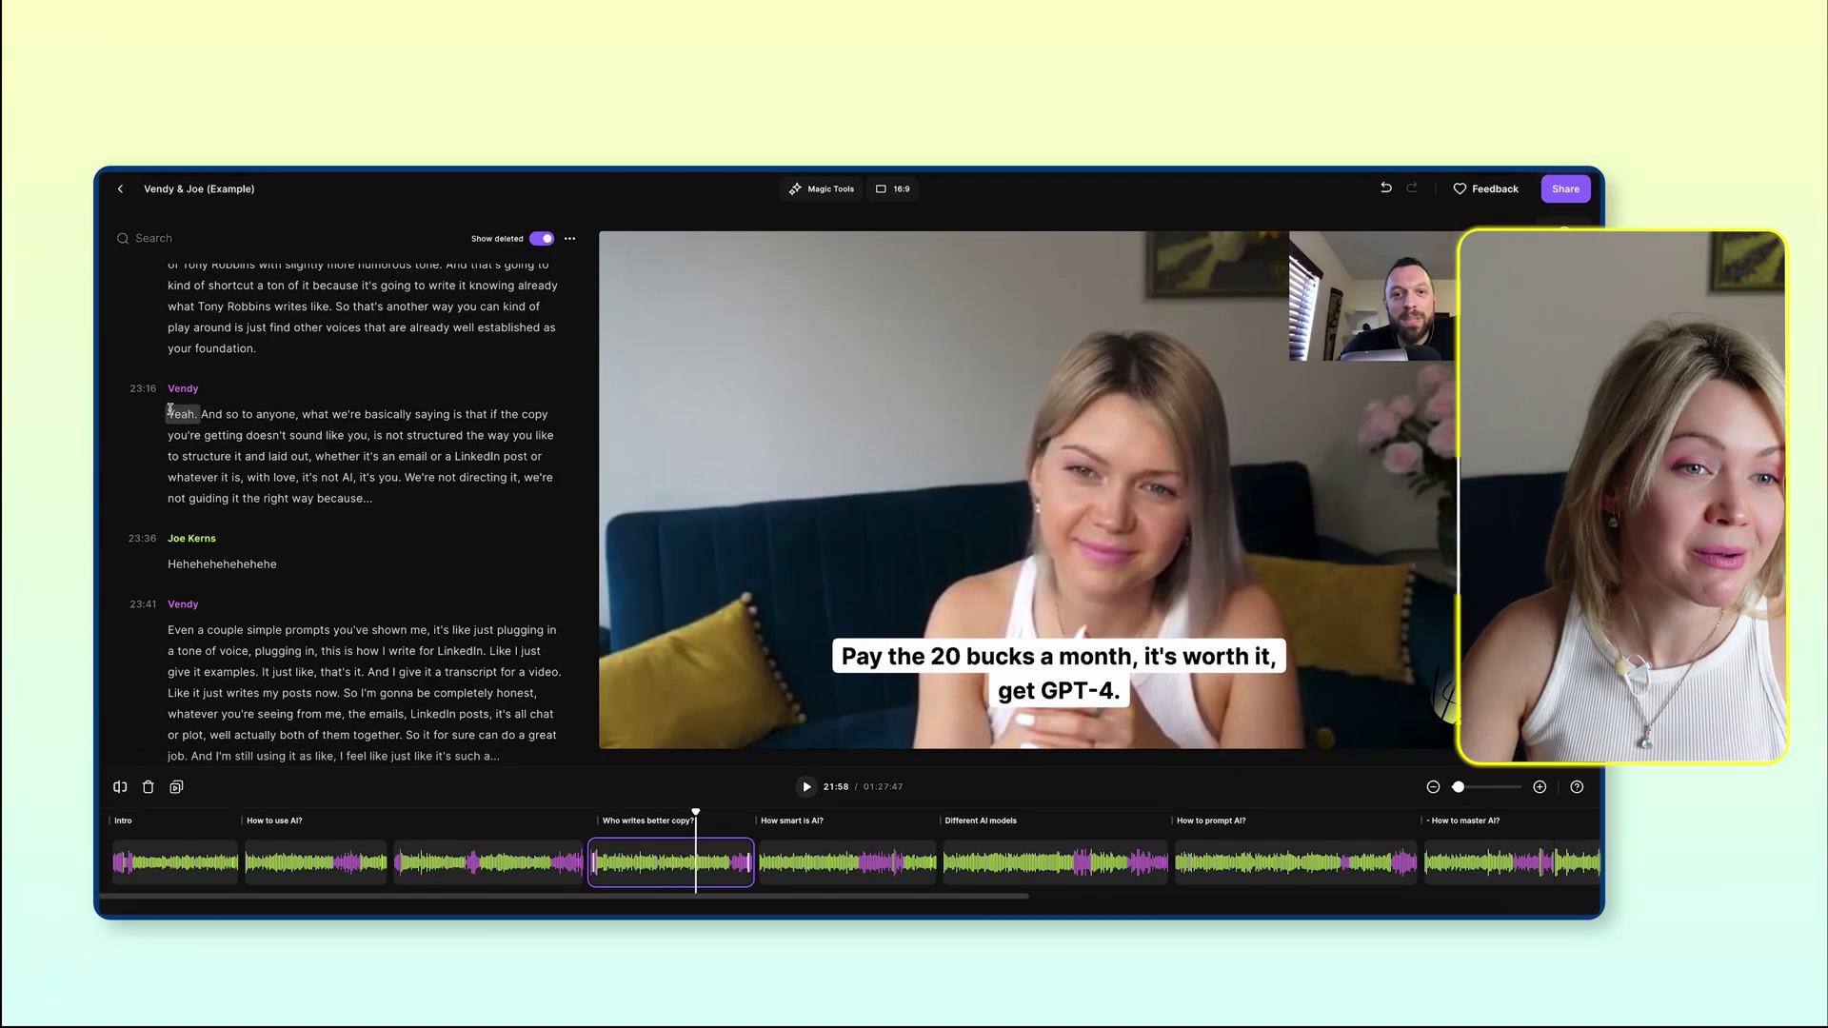
# - Cut the paragraph beginning 'Yeah. And so to anyone', then bring up options for the filler 'Mm-hmm.'
pyautogui.moveTo(169, 409); pyautogui.dragTo(398, 496)
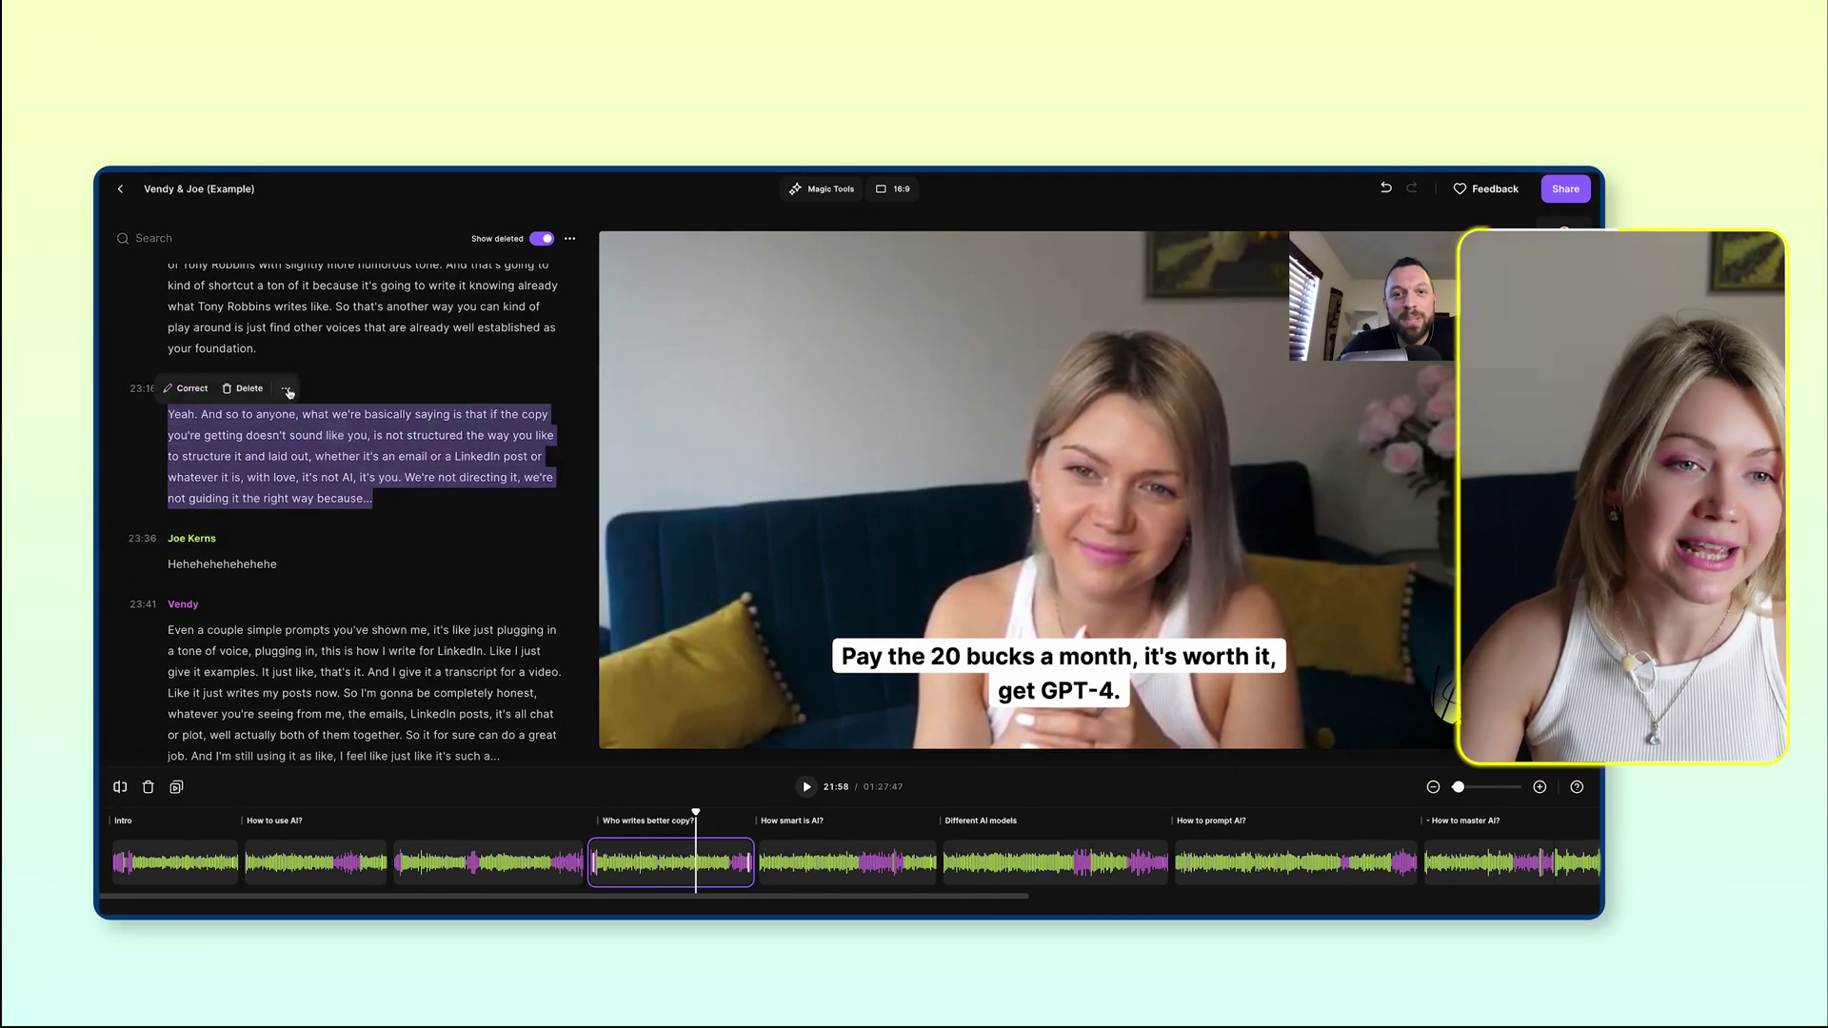
pyautogui.click(286, 390)
pyautogui.click(362, 550)
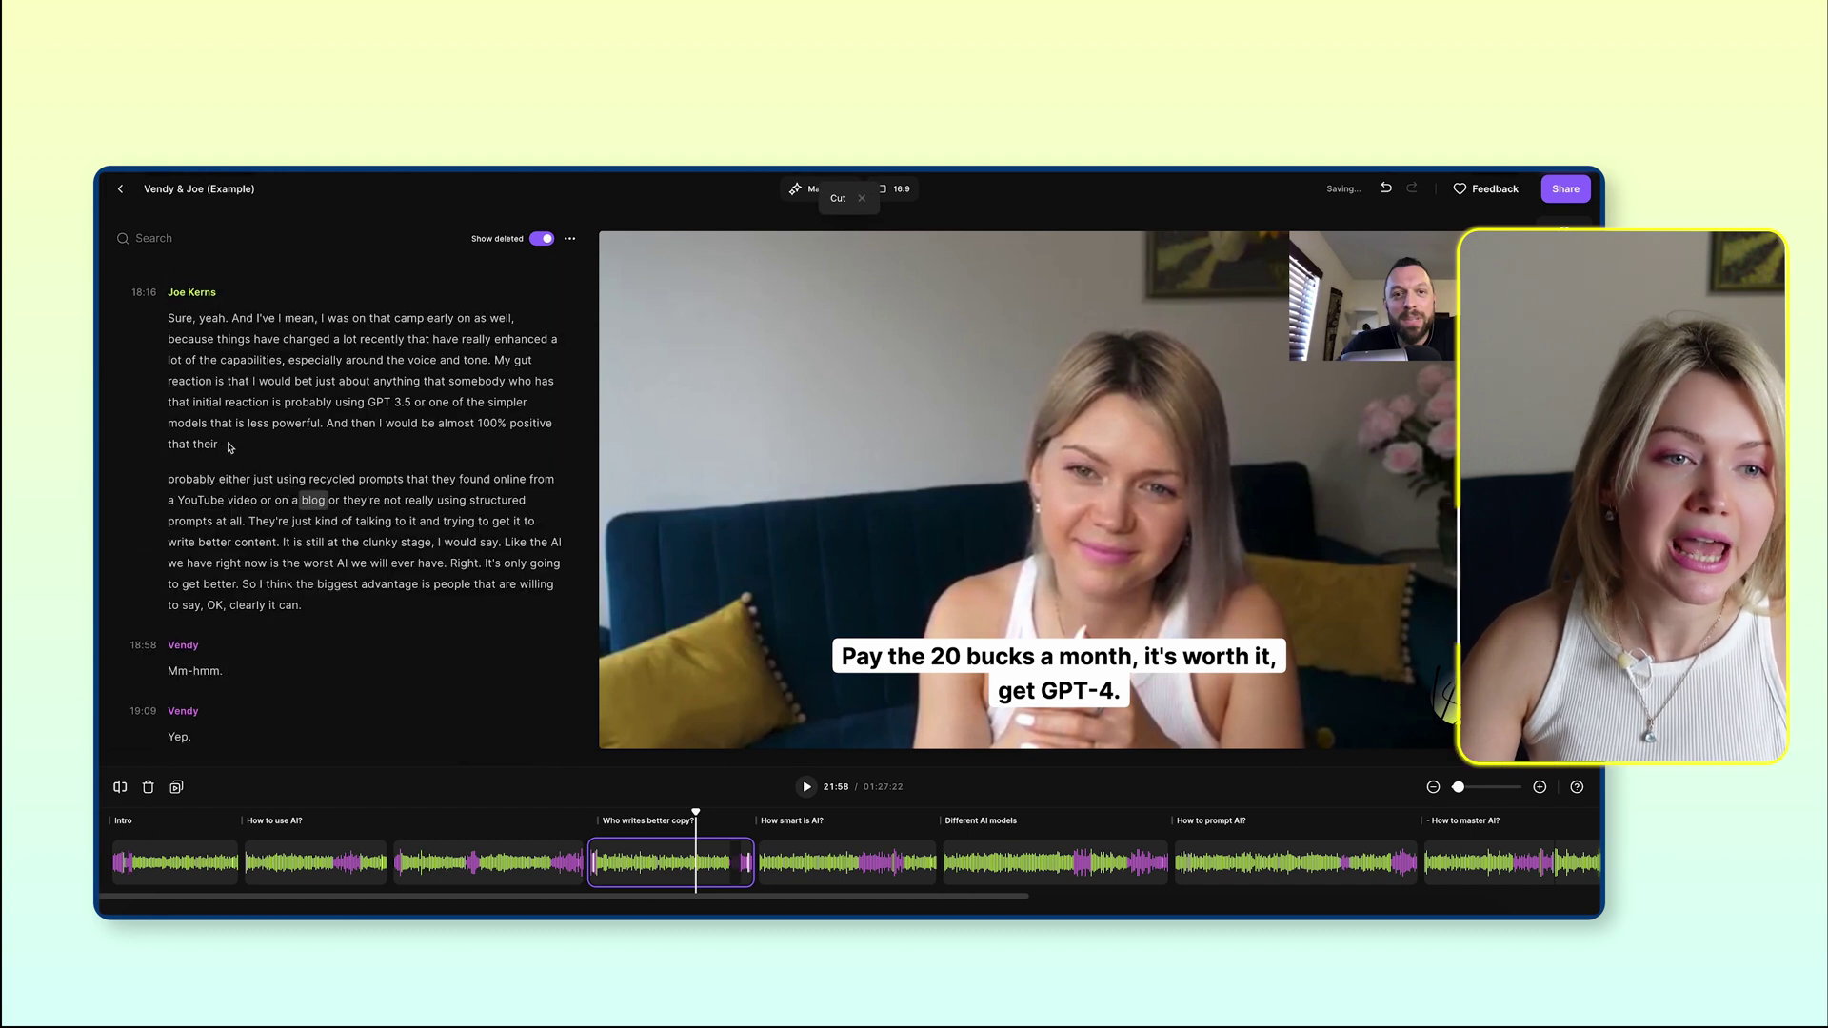
pyautogui.doubleClick(221, 672)
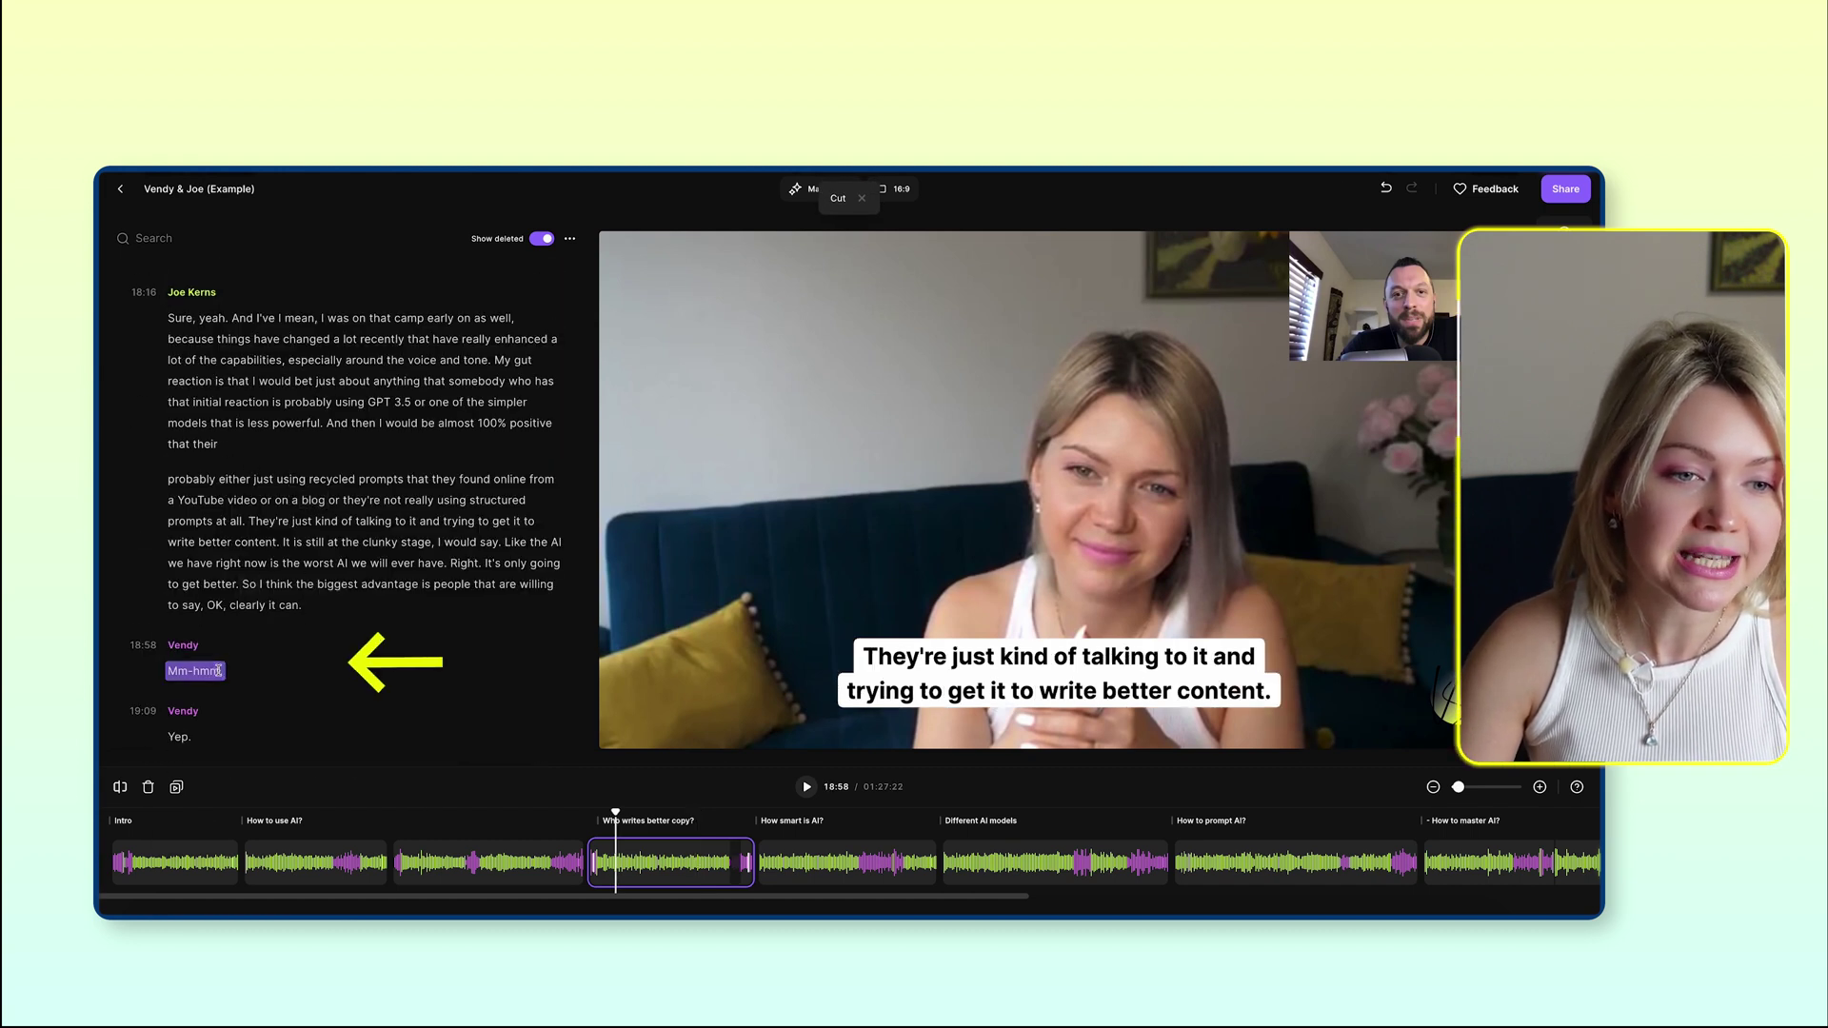
pyautogui.click(286, 647)
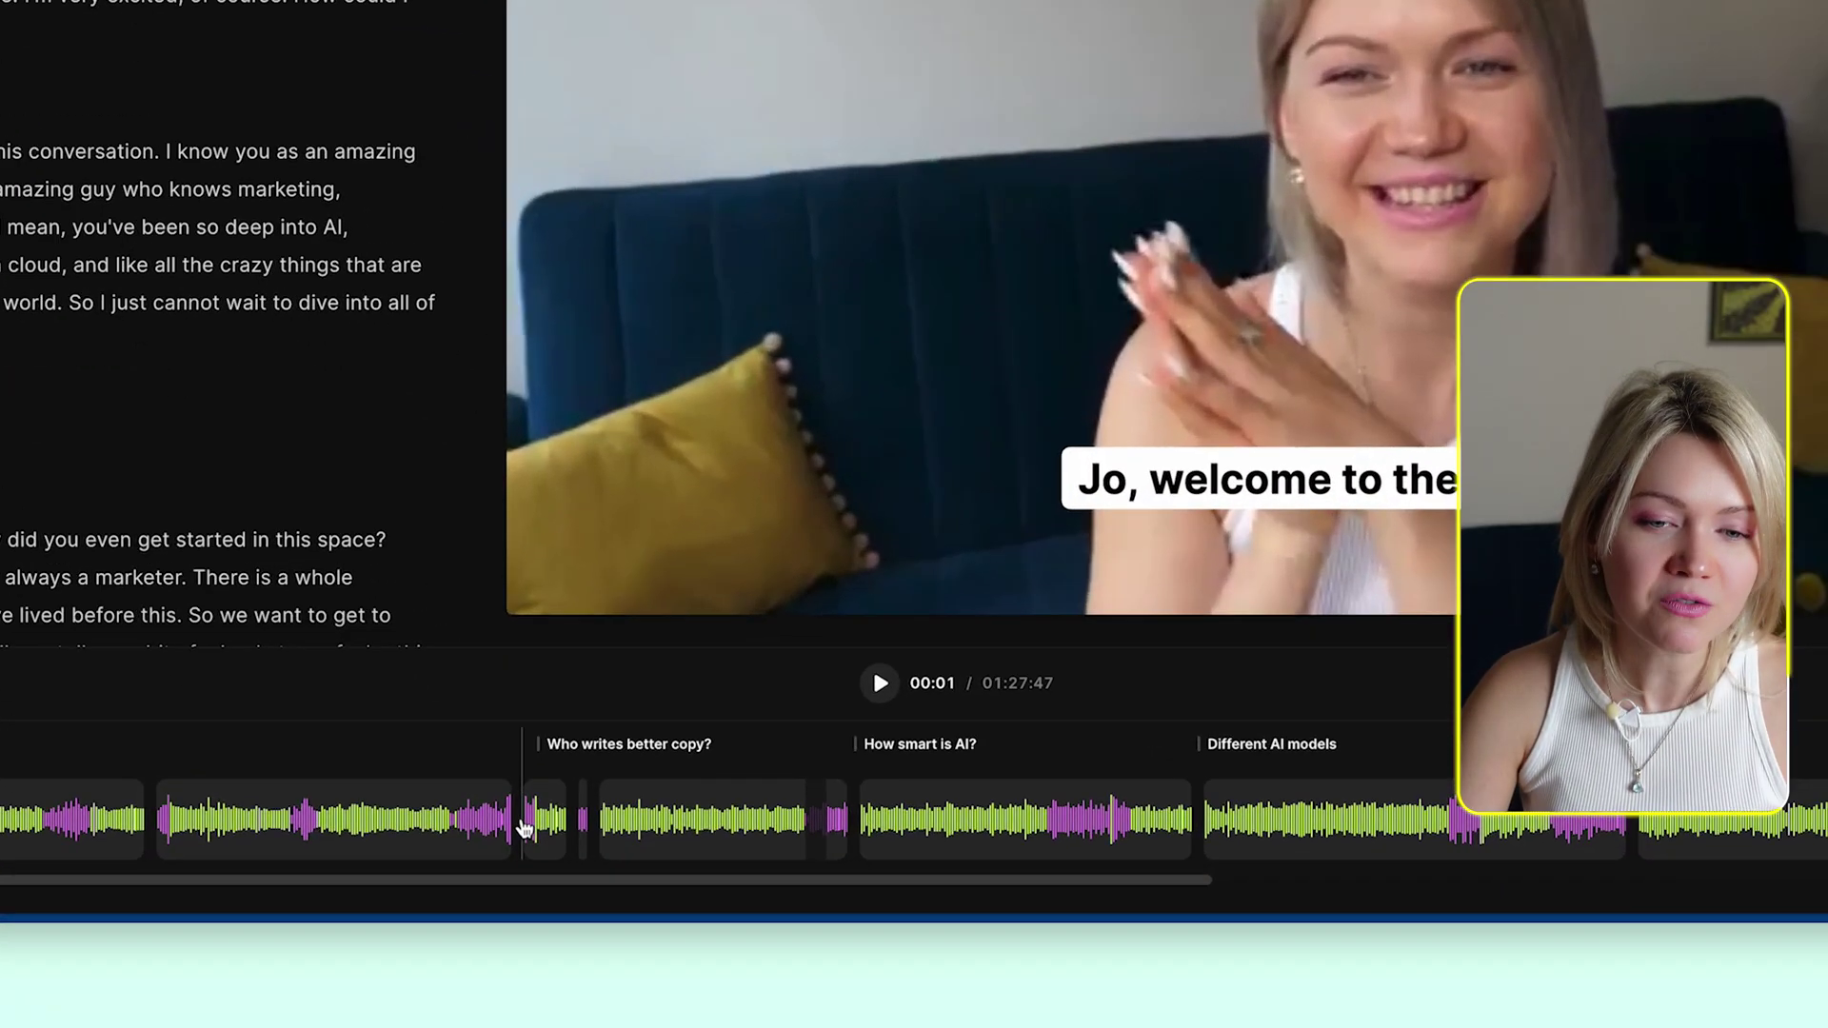
# - Add the 00:19 promo recording between clips, extending the edit to 1:28:06
pyautogui.click(517, 825)
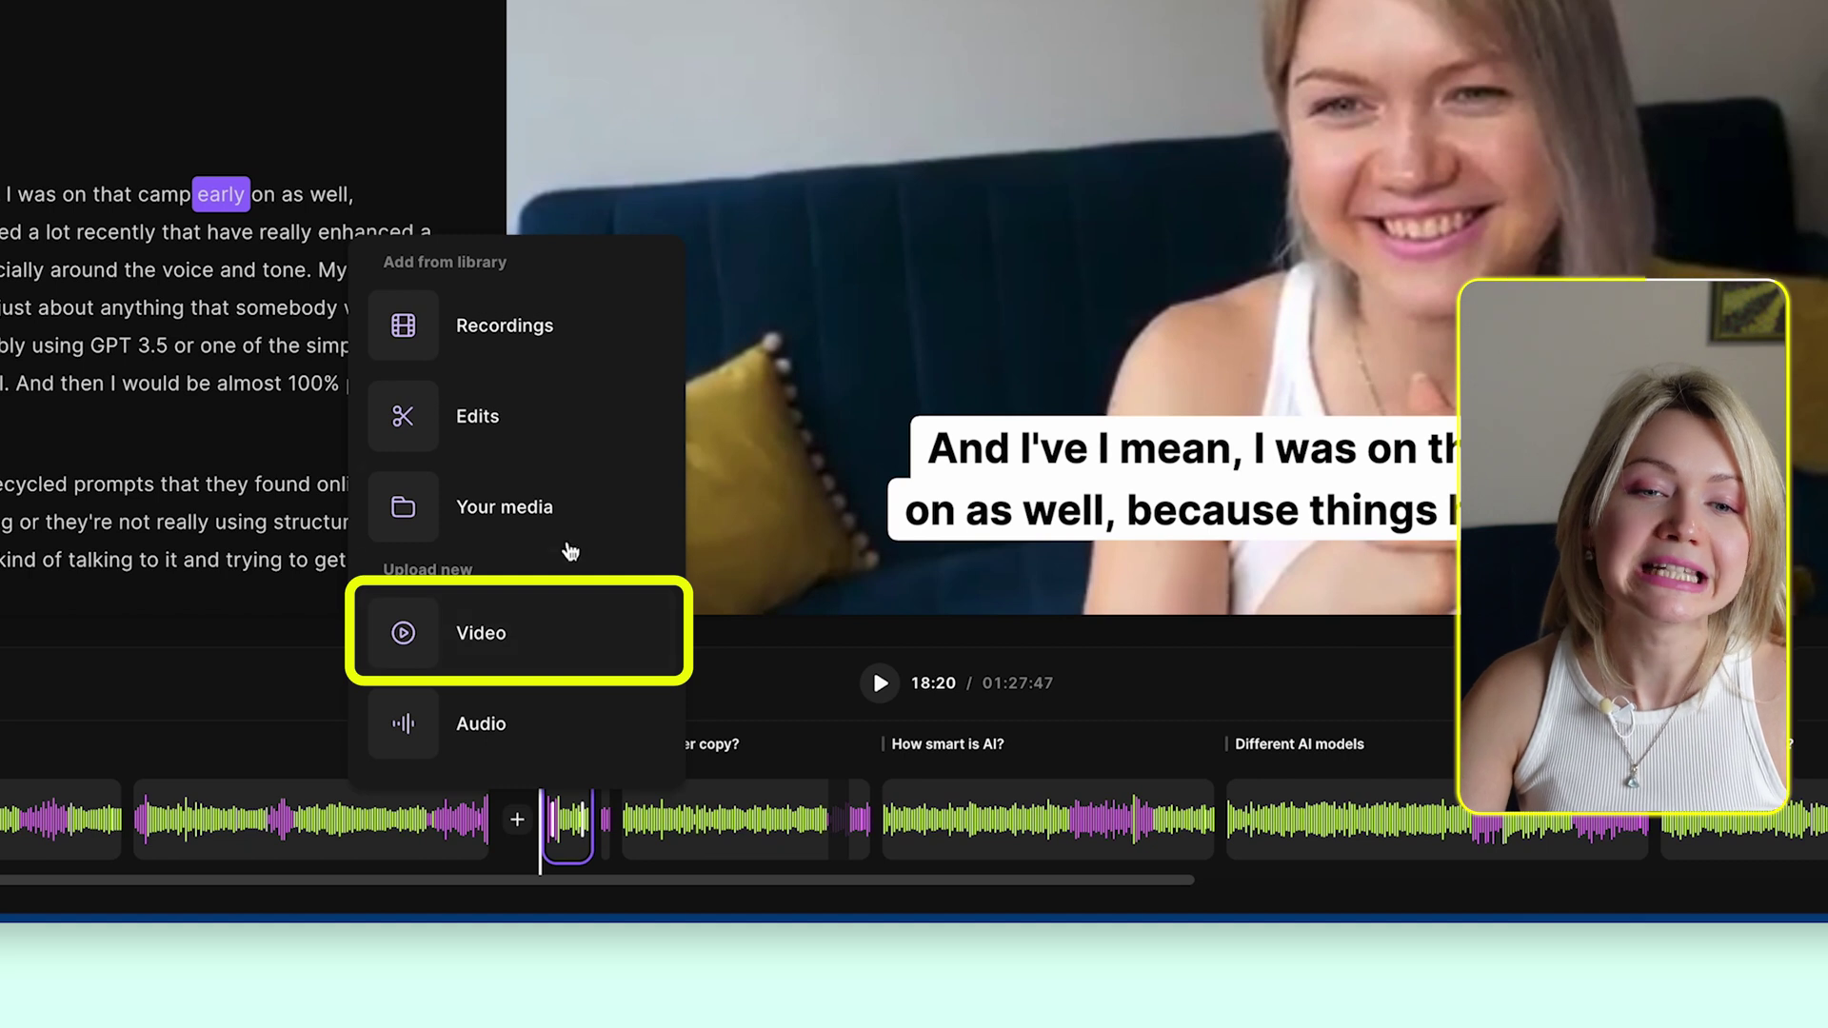
pyautogui.click(567, 345)
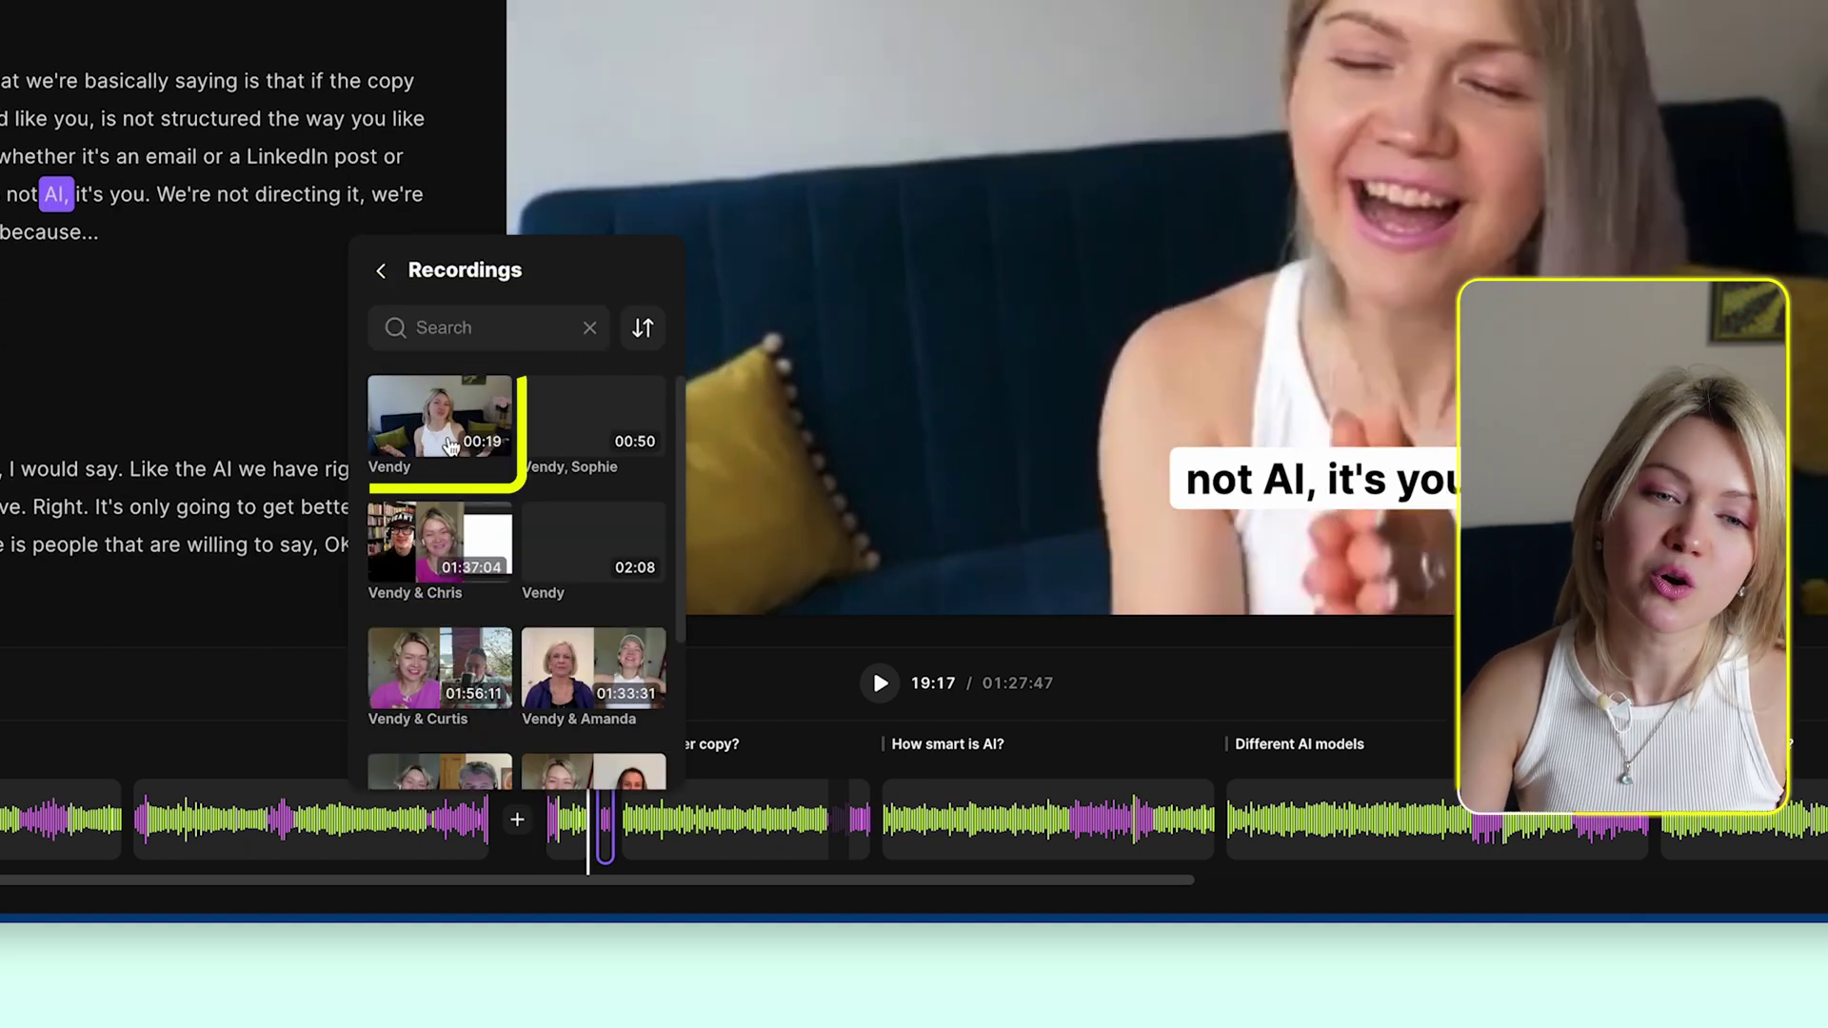
pyautogui.click(449, 438)
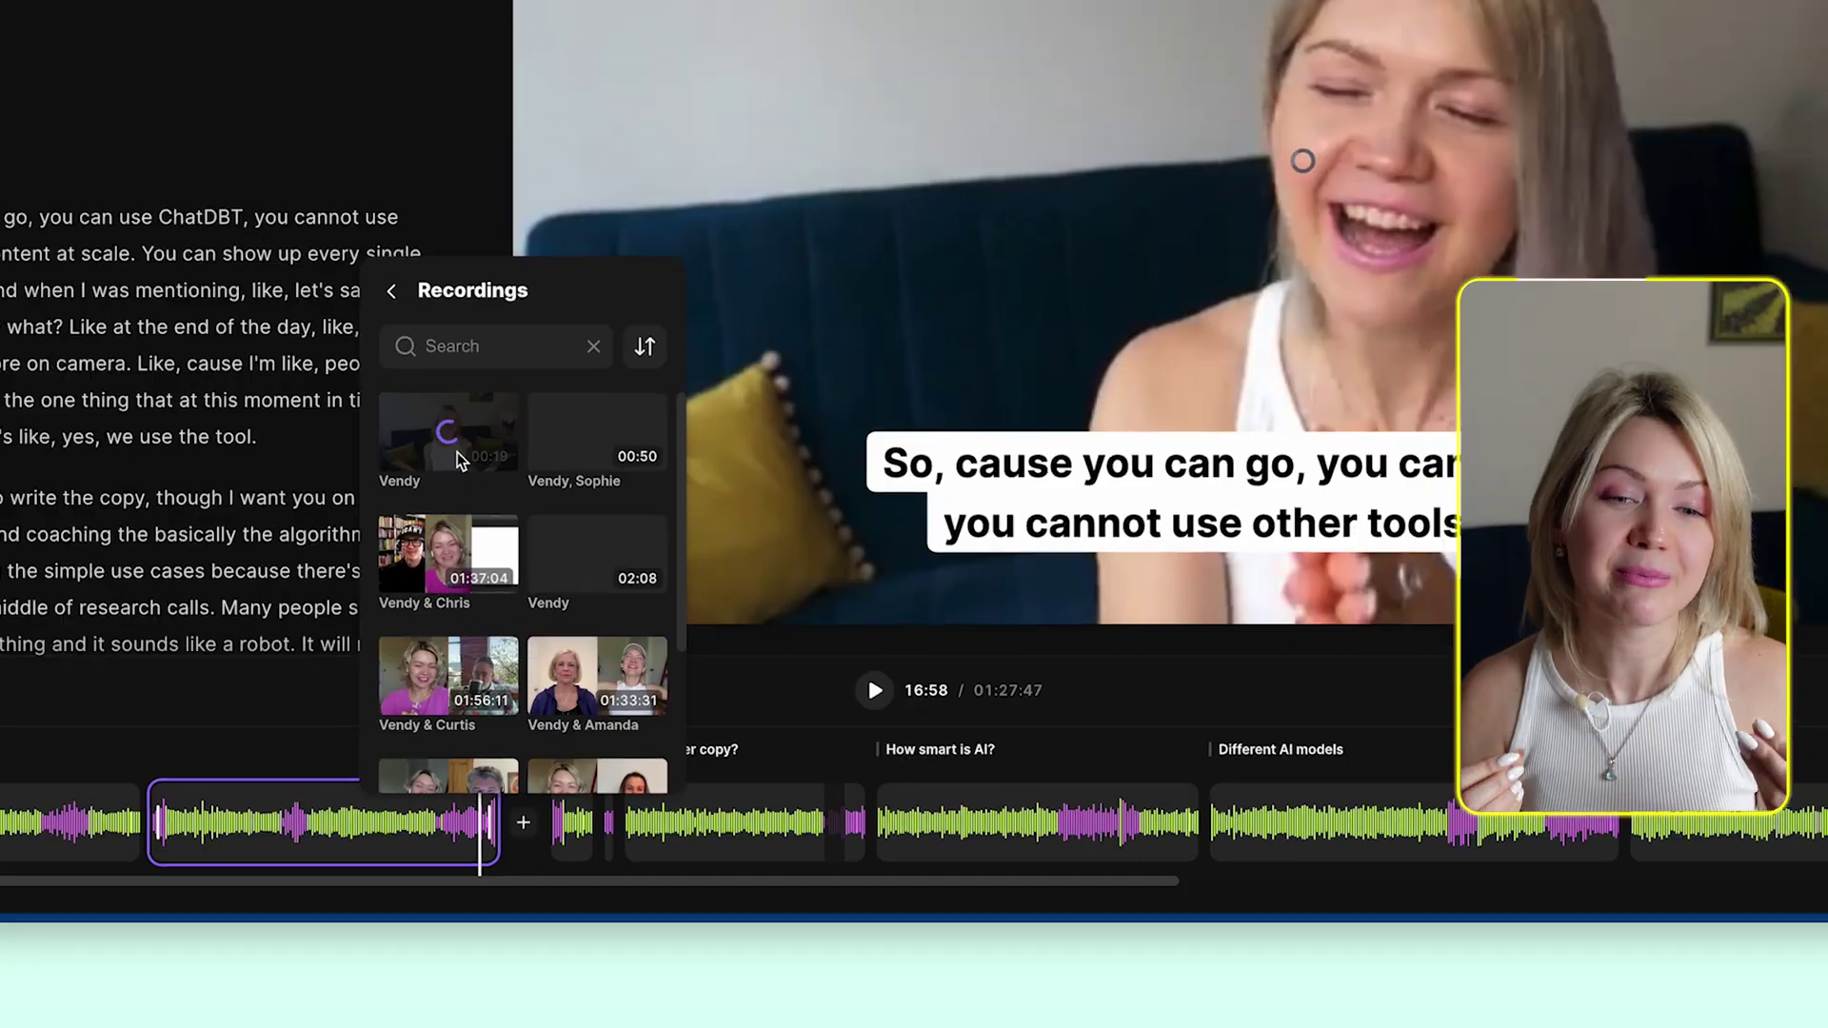
pyautogui.scroll(5, 174, 863)
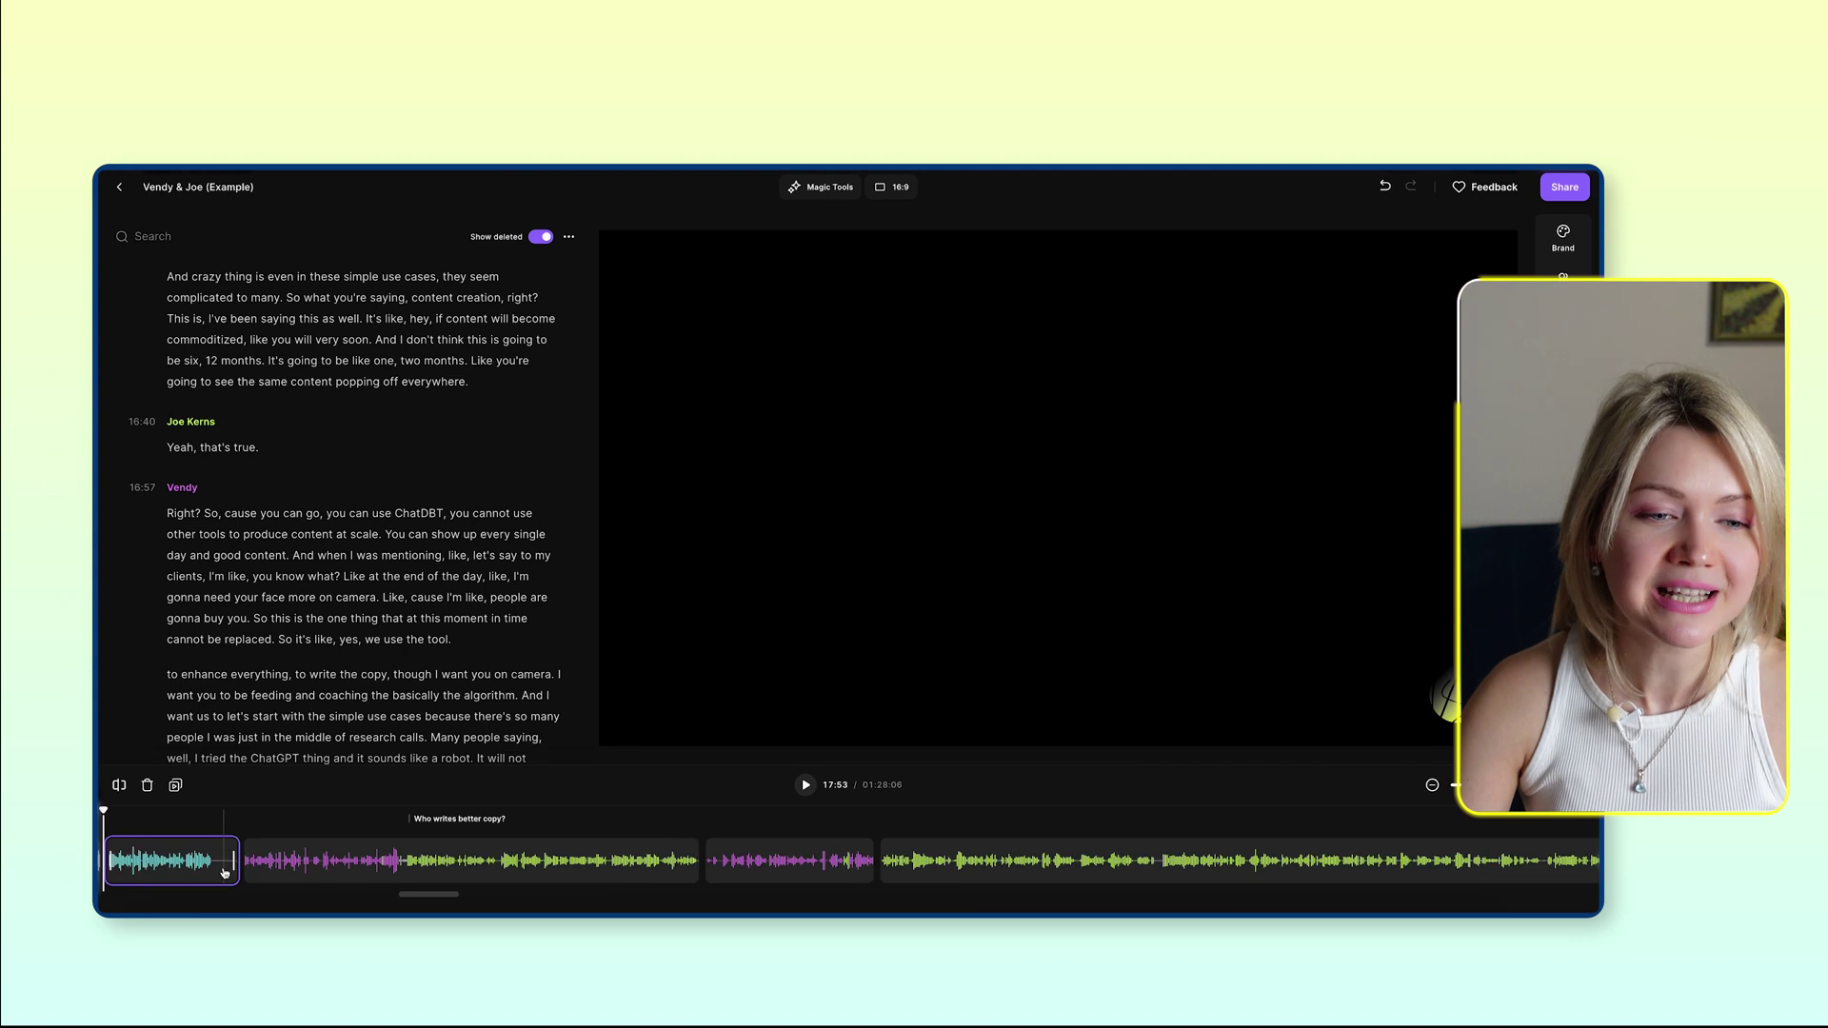
pyautogui.scroll(4, 309, 869)
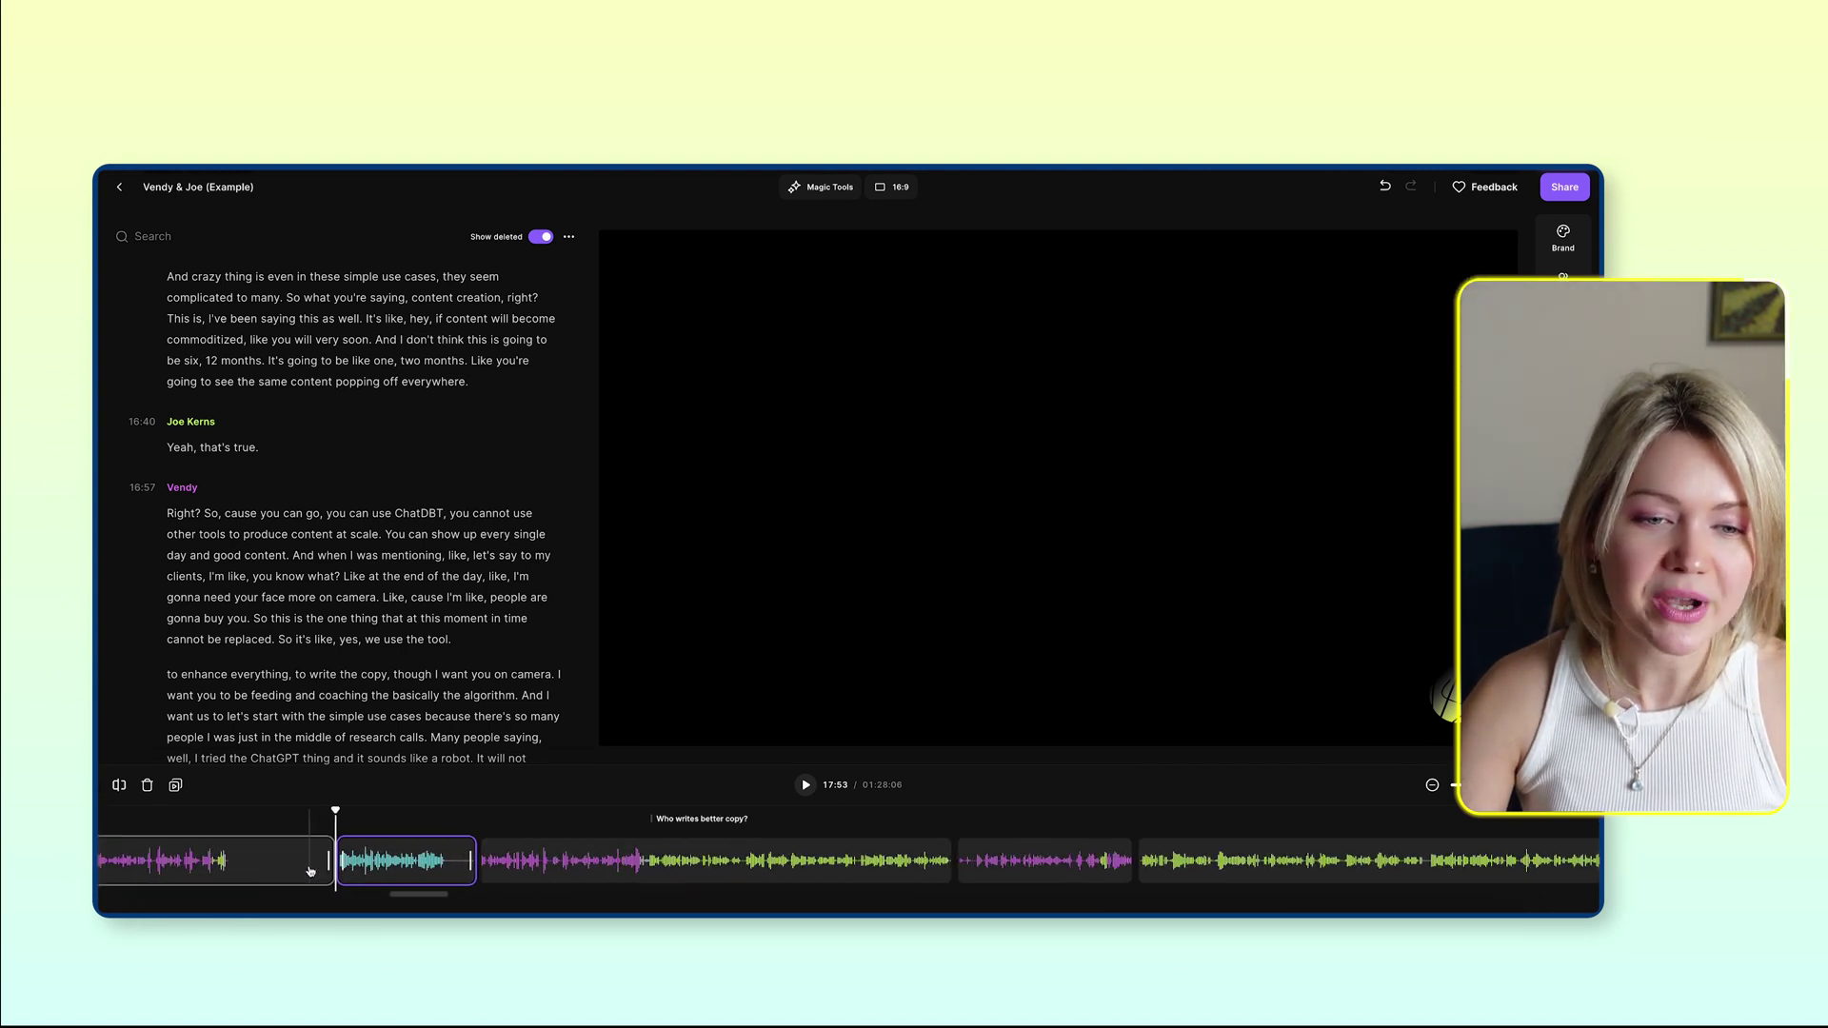
# - Shorten the promo clip's end, dropping its 3.7-second trailing pause so the edit runs 1:28:03
pyautogui.click(805, 786)
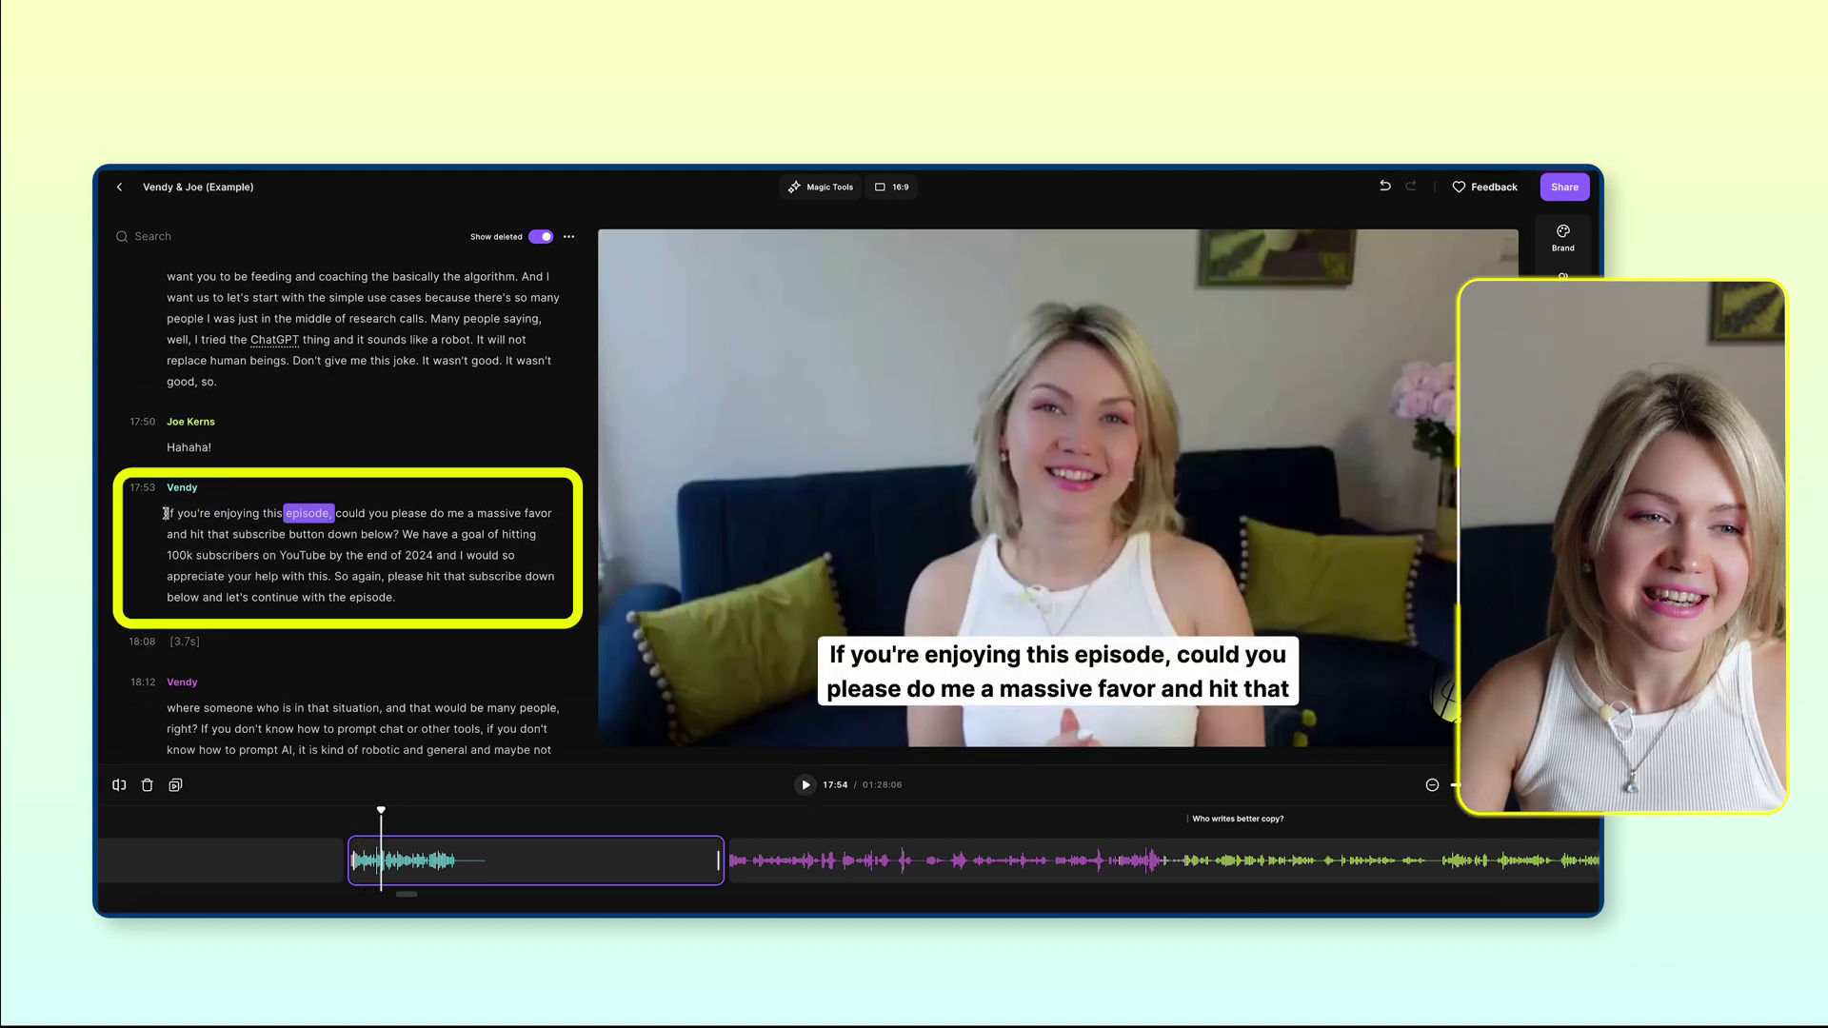
pyautogui.click(165, 513)
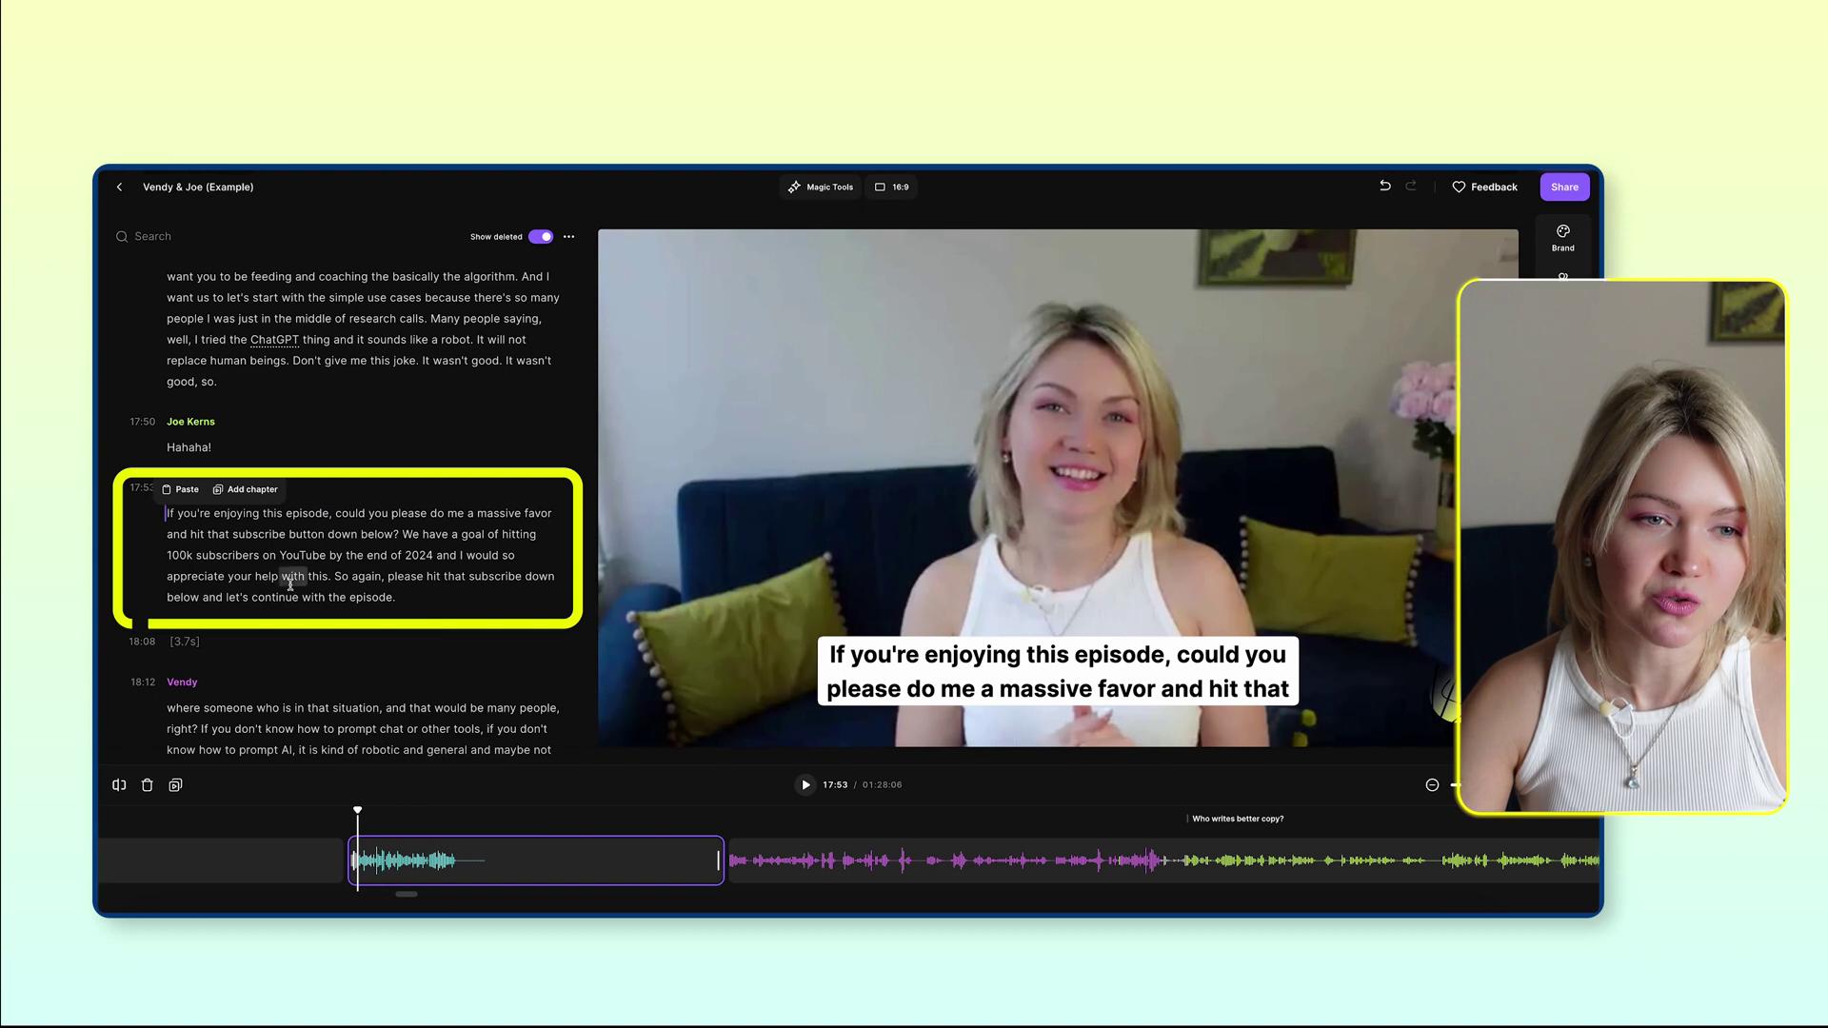
pyautogui.click(229, 555)
pyautogui.click(170, 513)
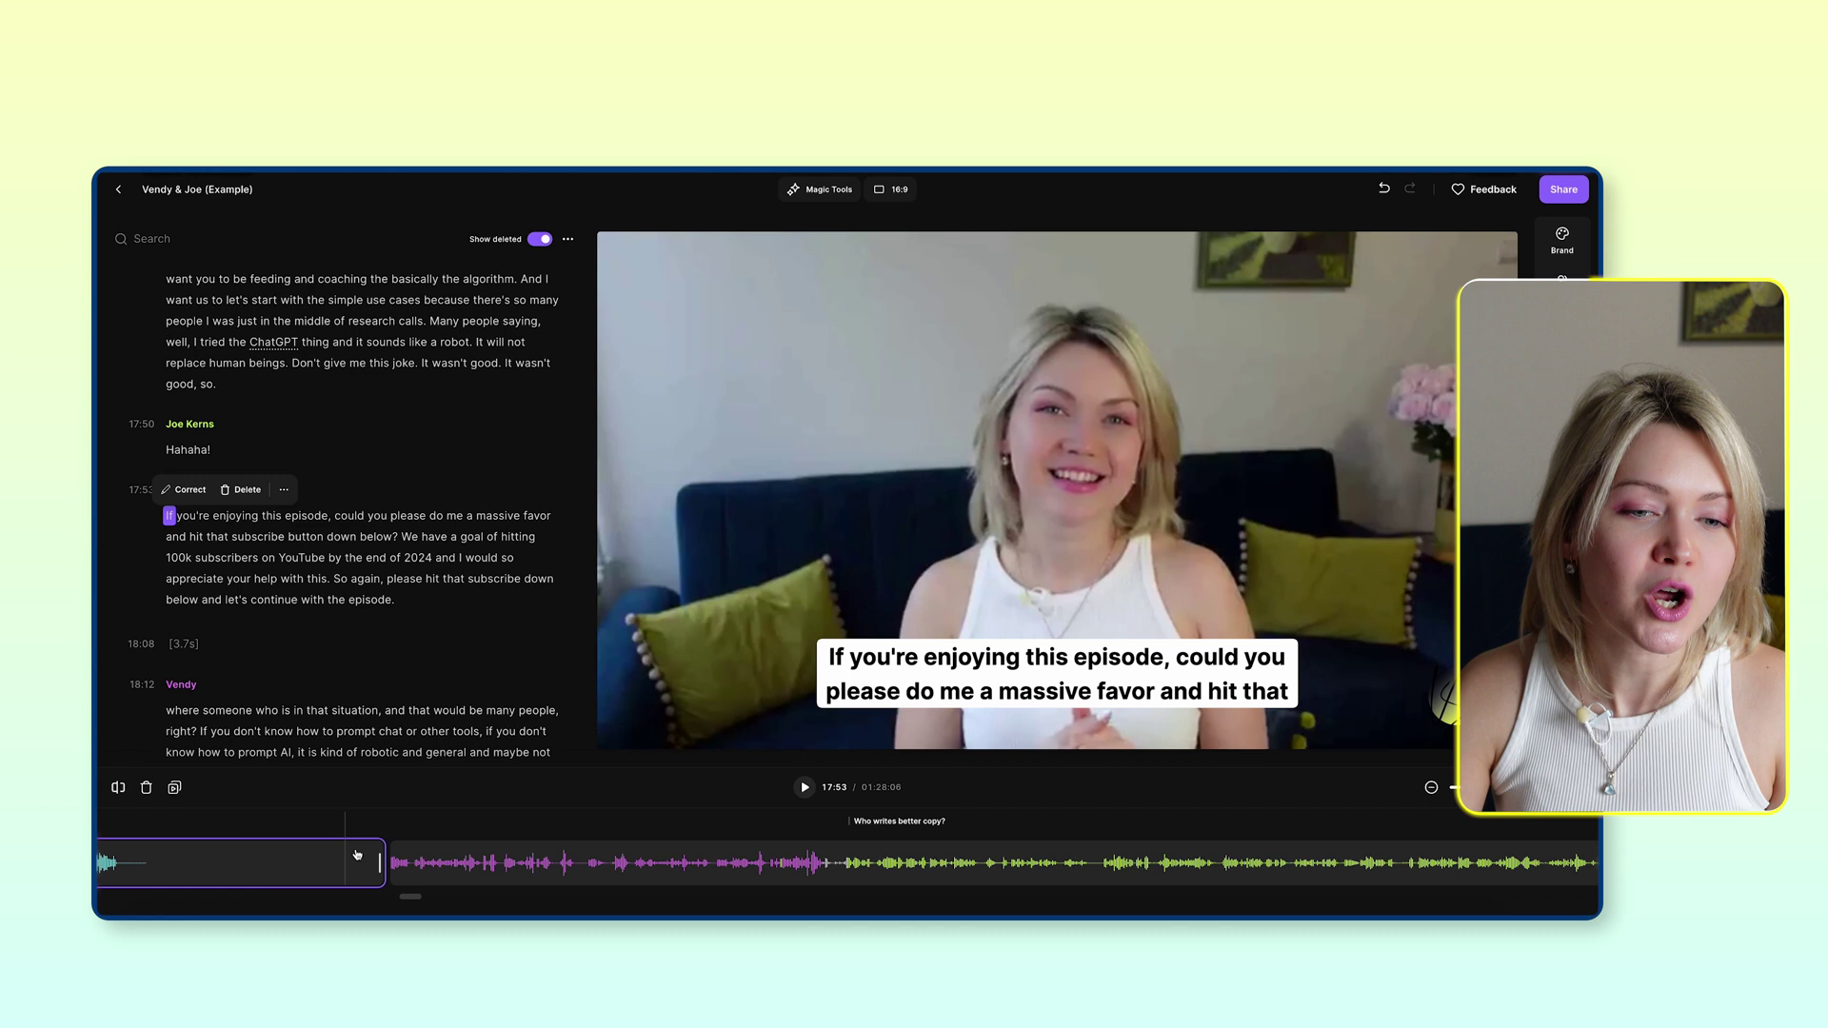
pyautogui.click(353, 868)
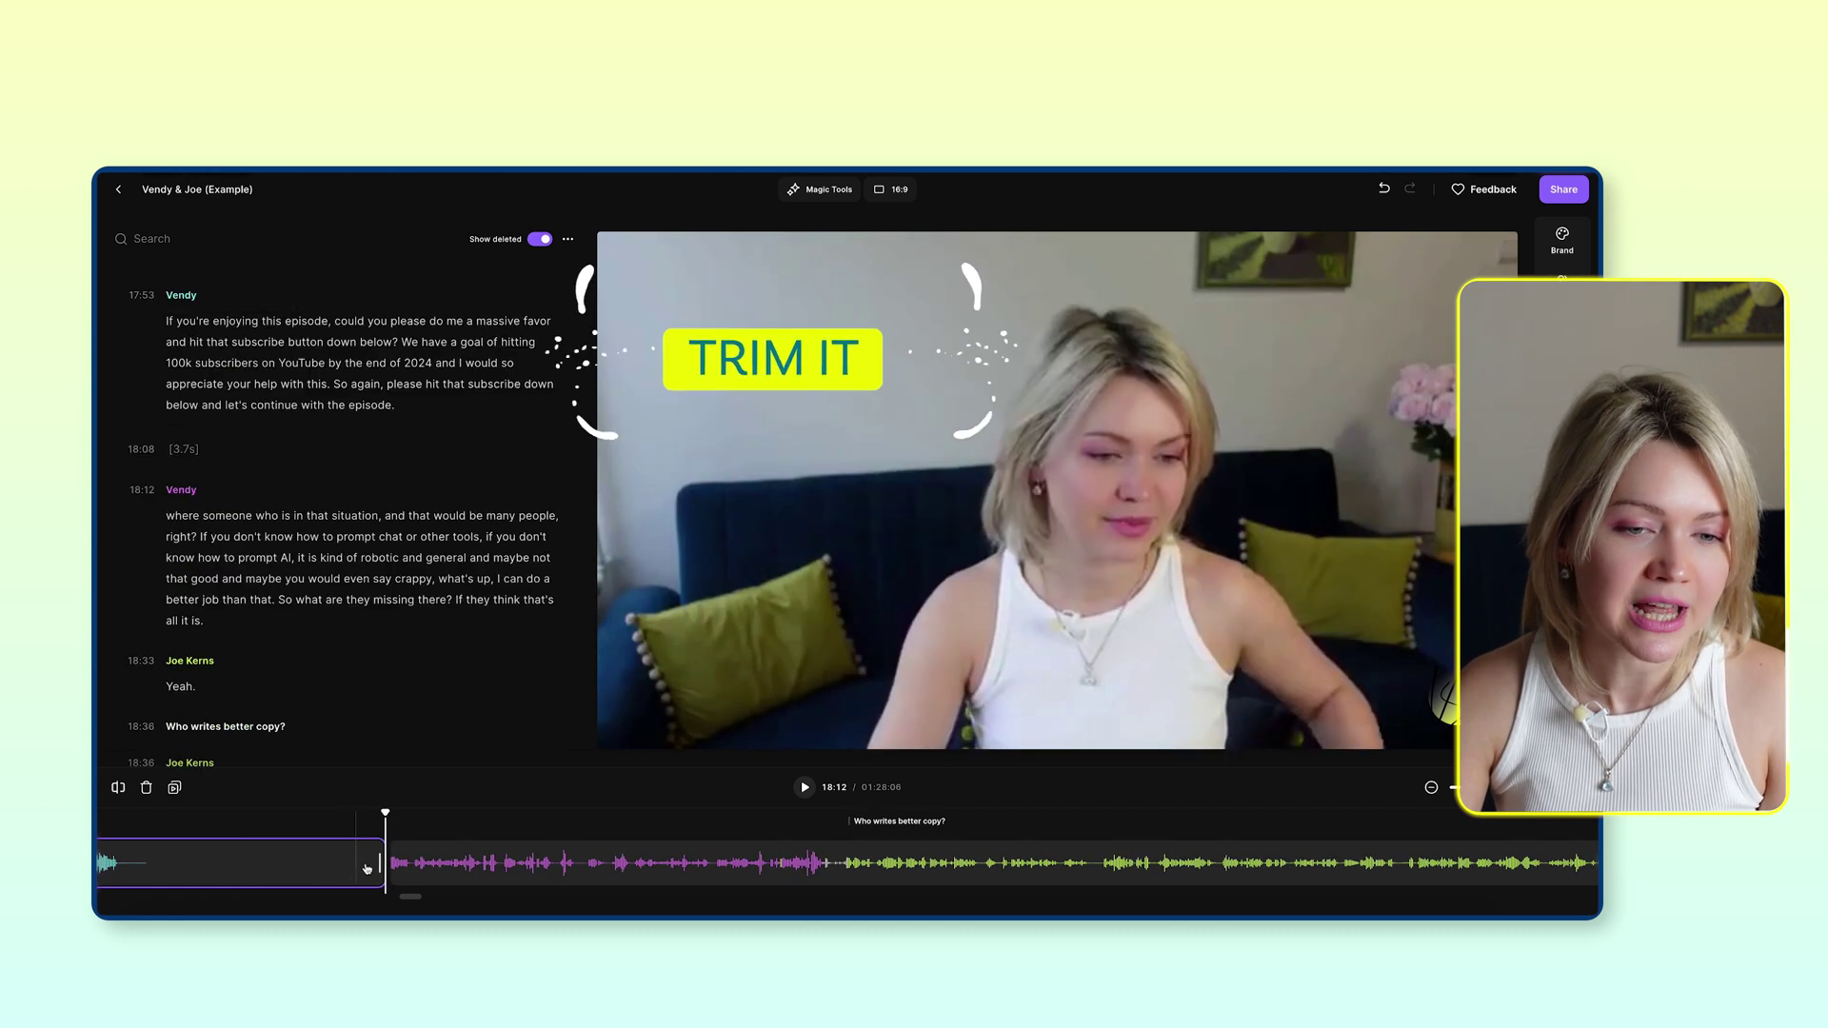
pyautogui.moveTo(380, 862); pyautogui.dragTo(317, 863)
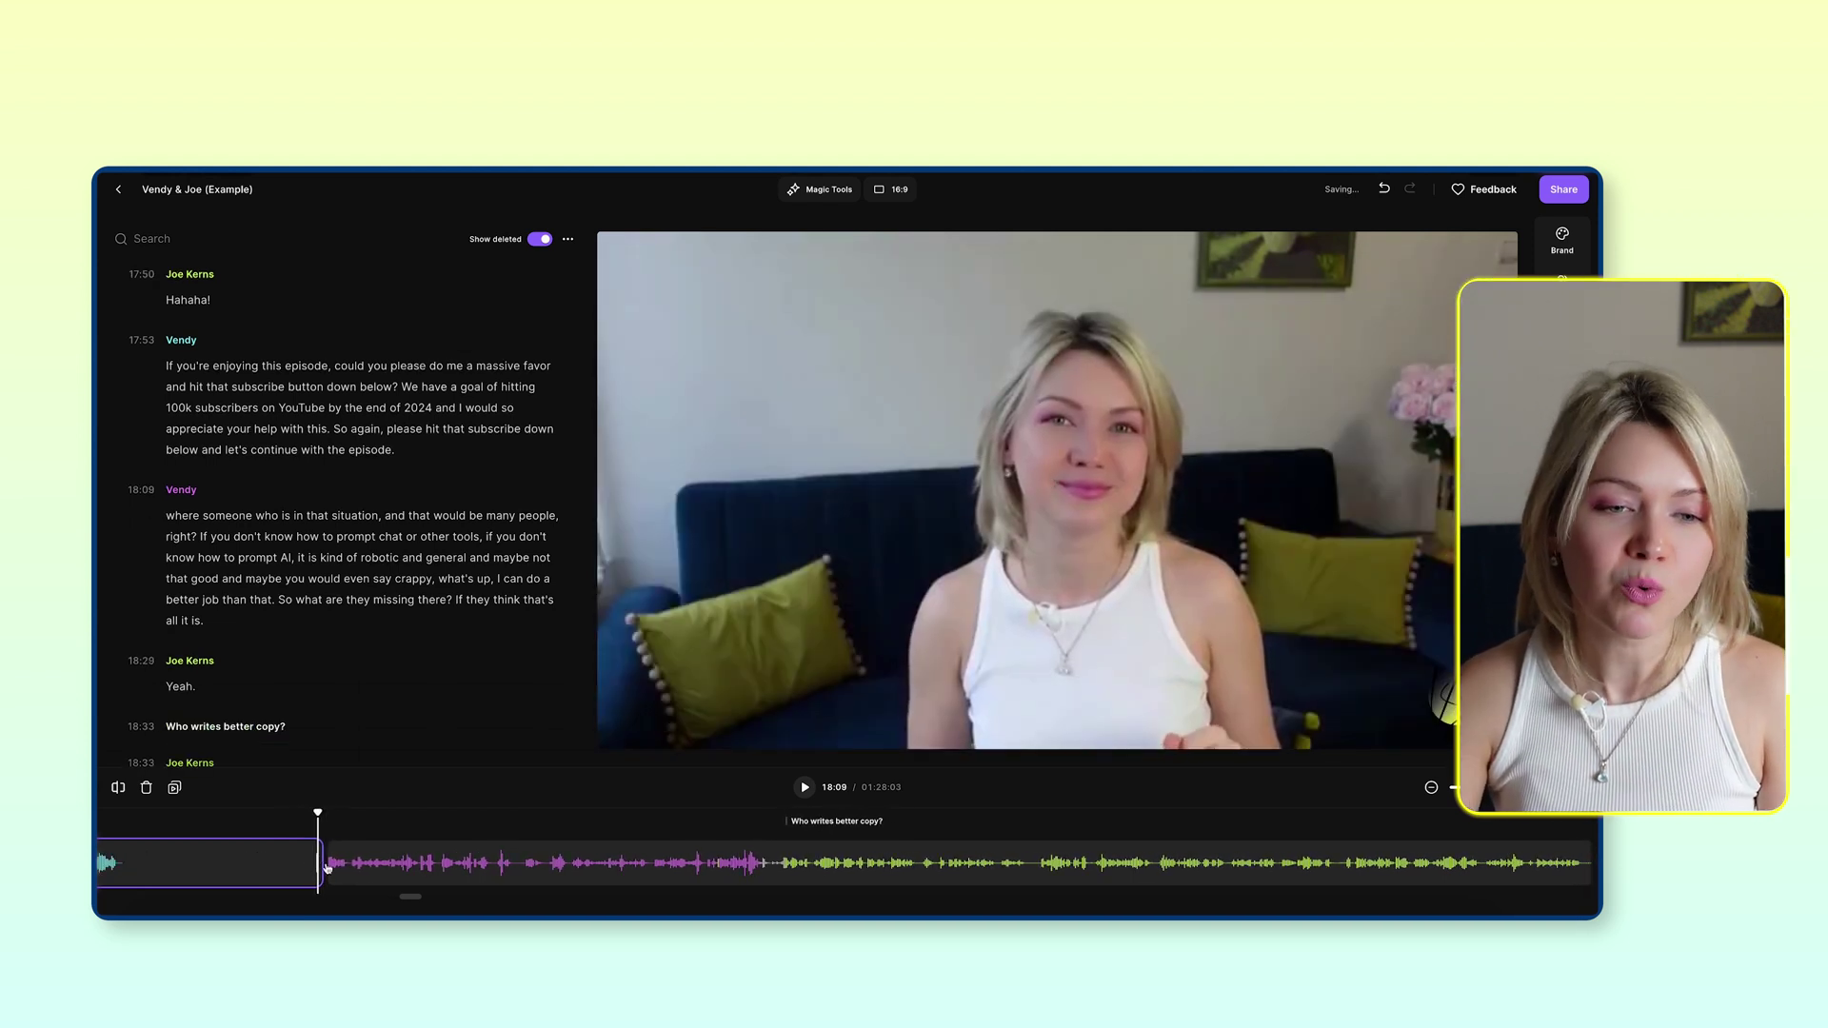
# - At the episode start before the Intro chapter, open the Recordings library from the + button
pyautogui.hscroll(-5, 361, 863)
pyautogui.hscroll(-3, 378, 900)
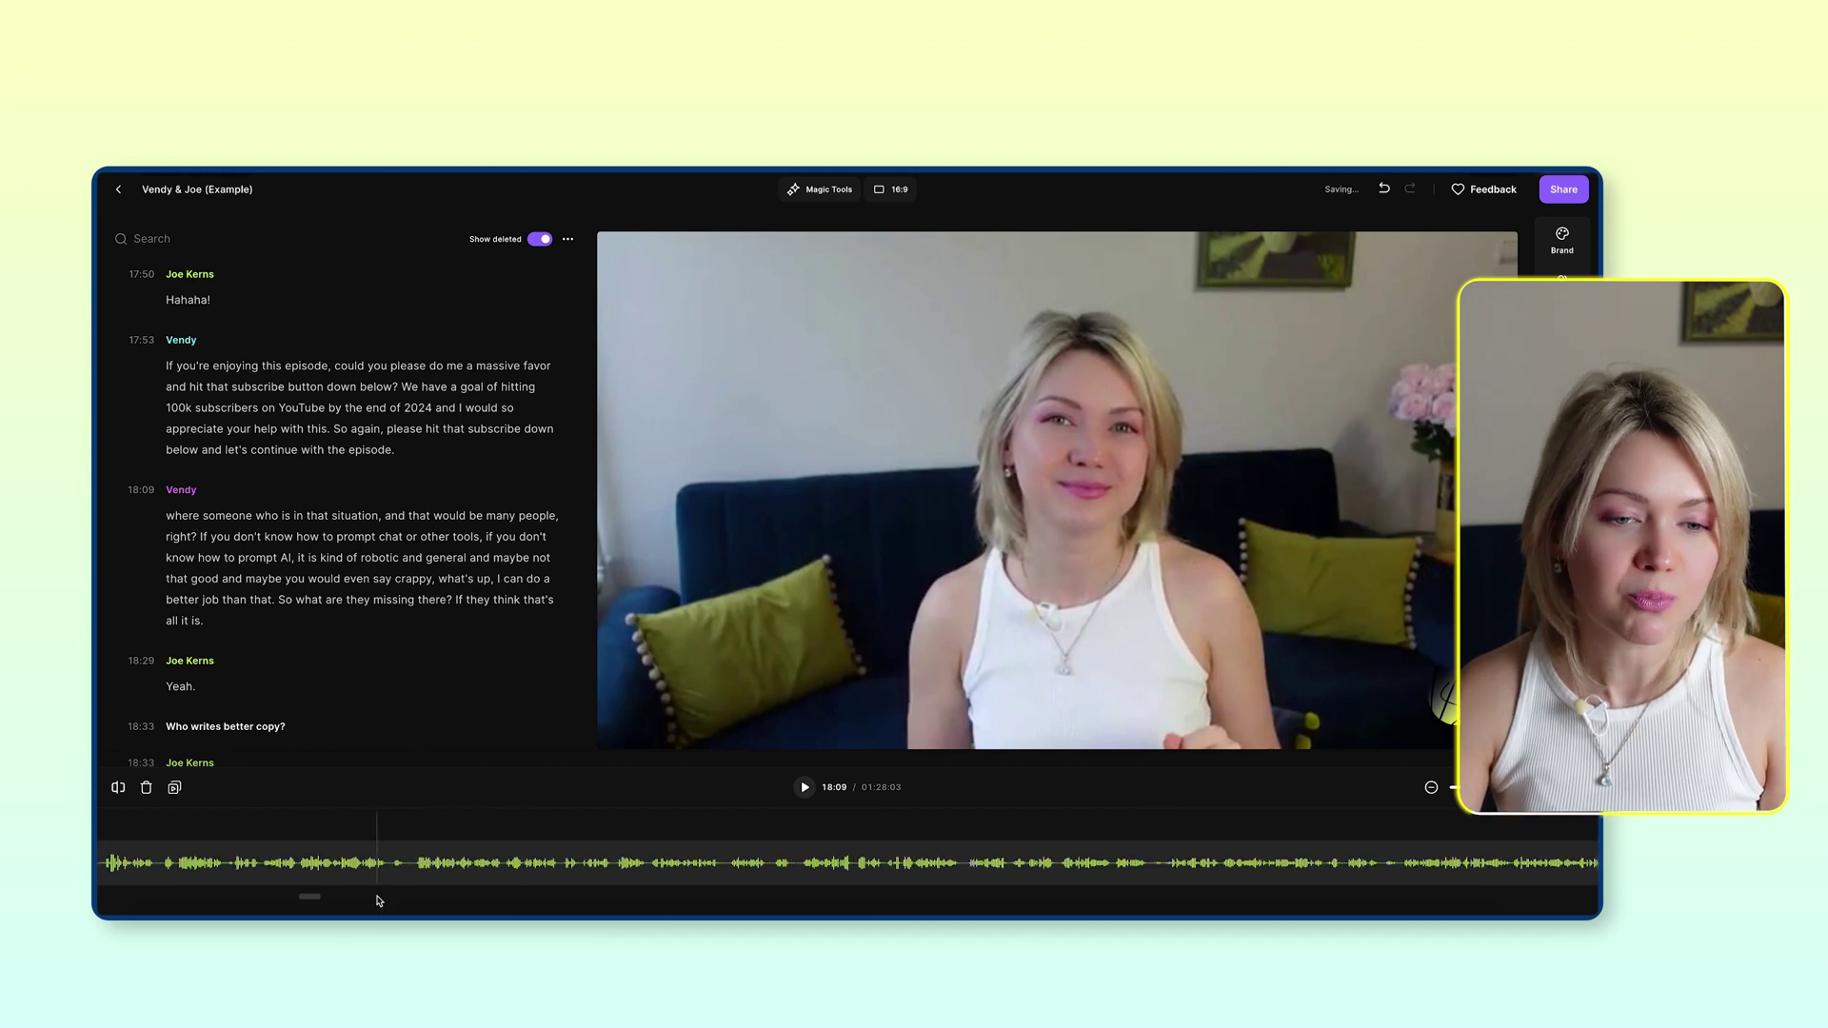
pyautogui.moveTo(316, 903); pyautogui.dragTo(104, 903)
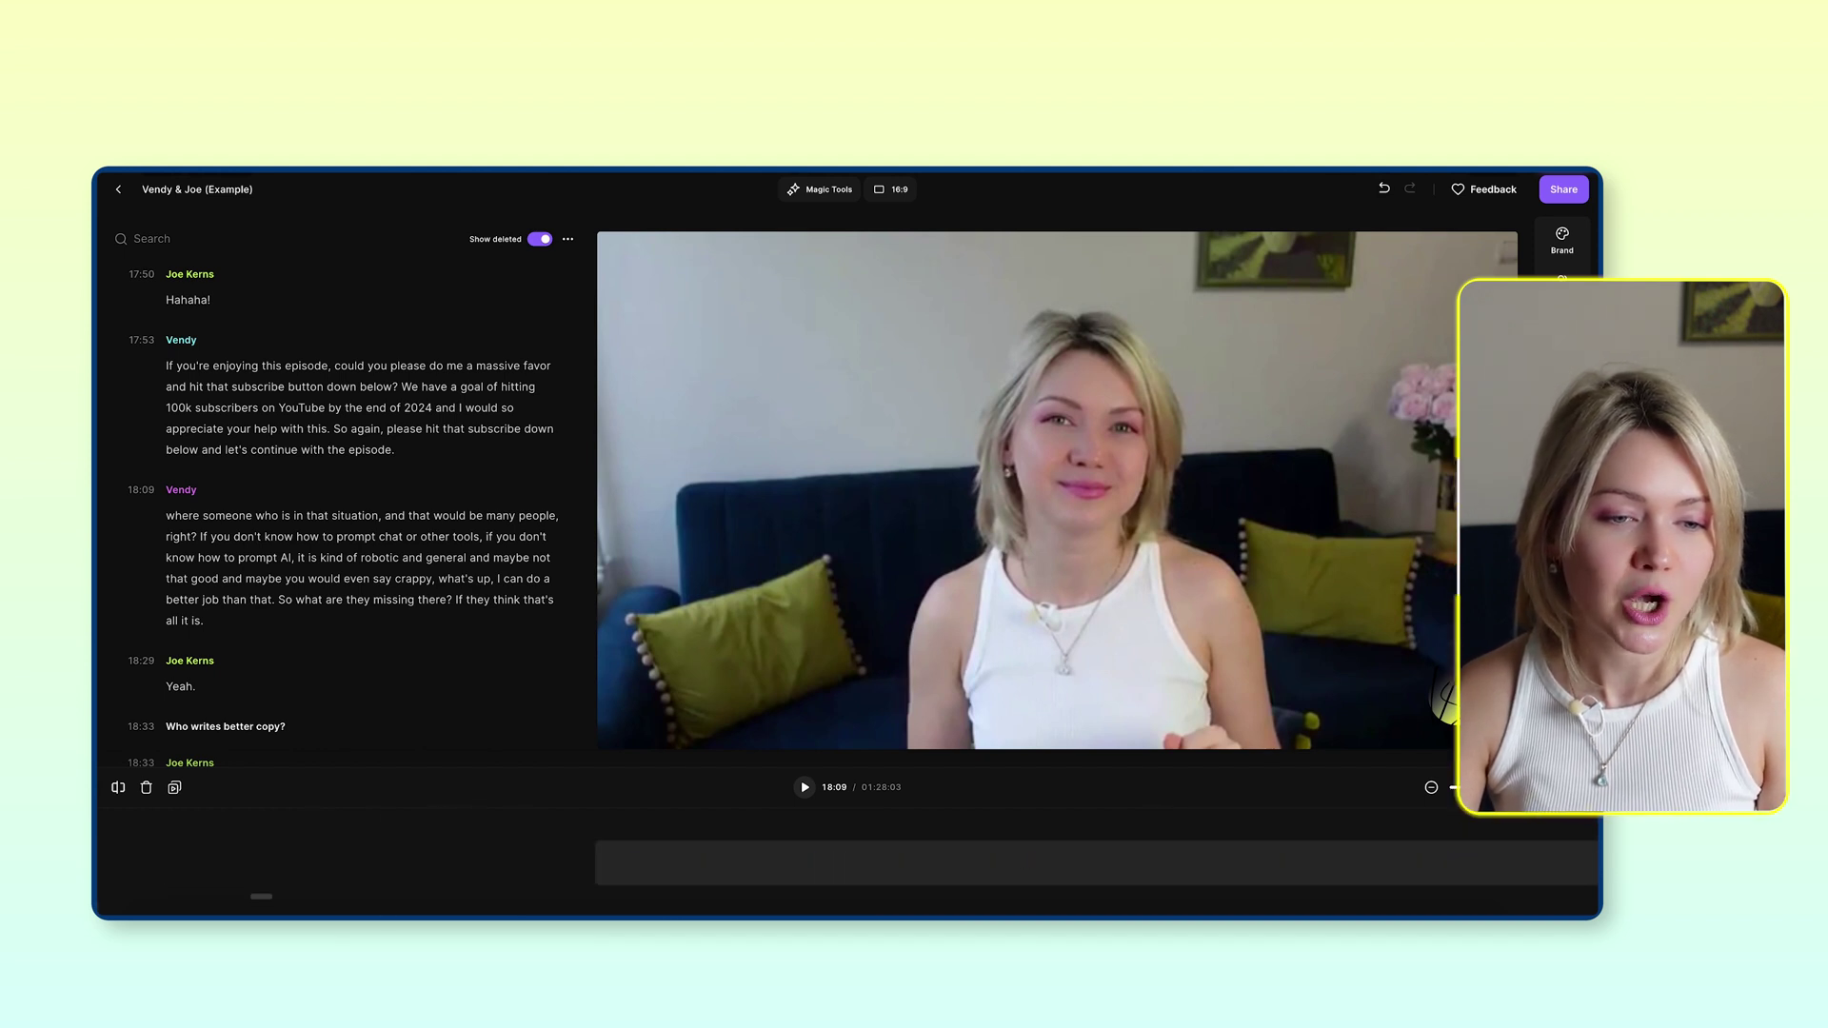
pyautogui.moveTo(261, 896); pyautogui.dragTo(149, 882)
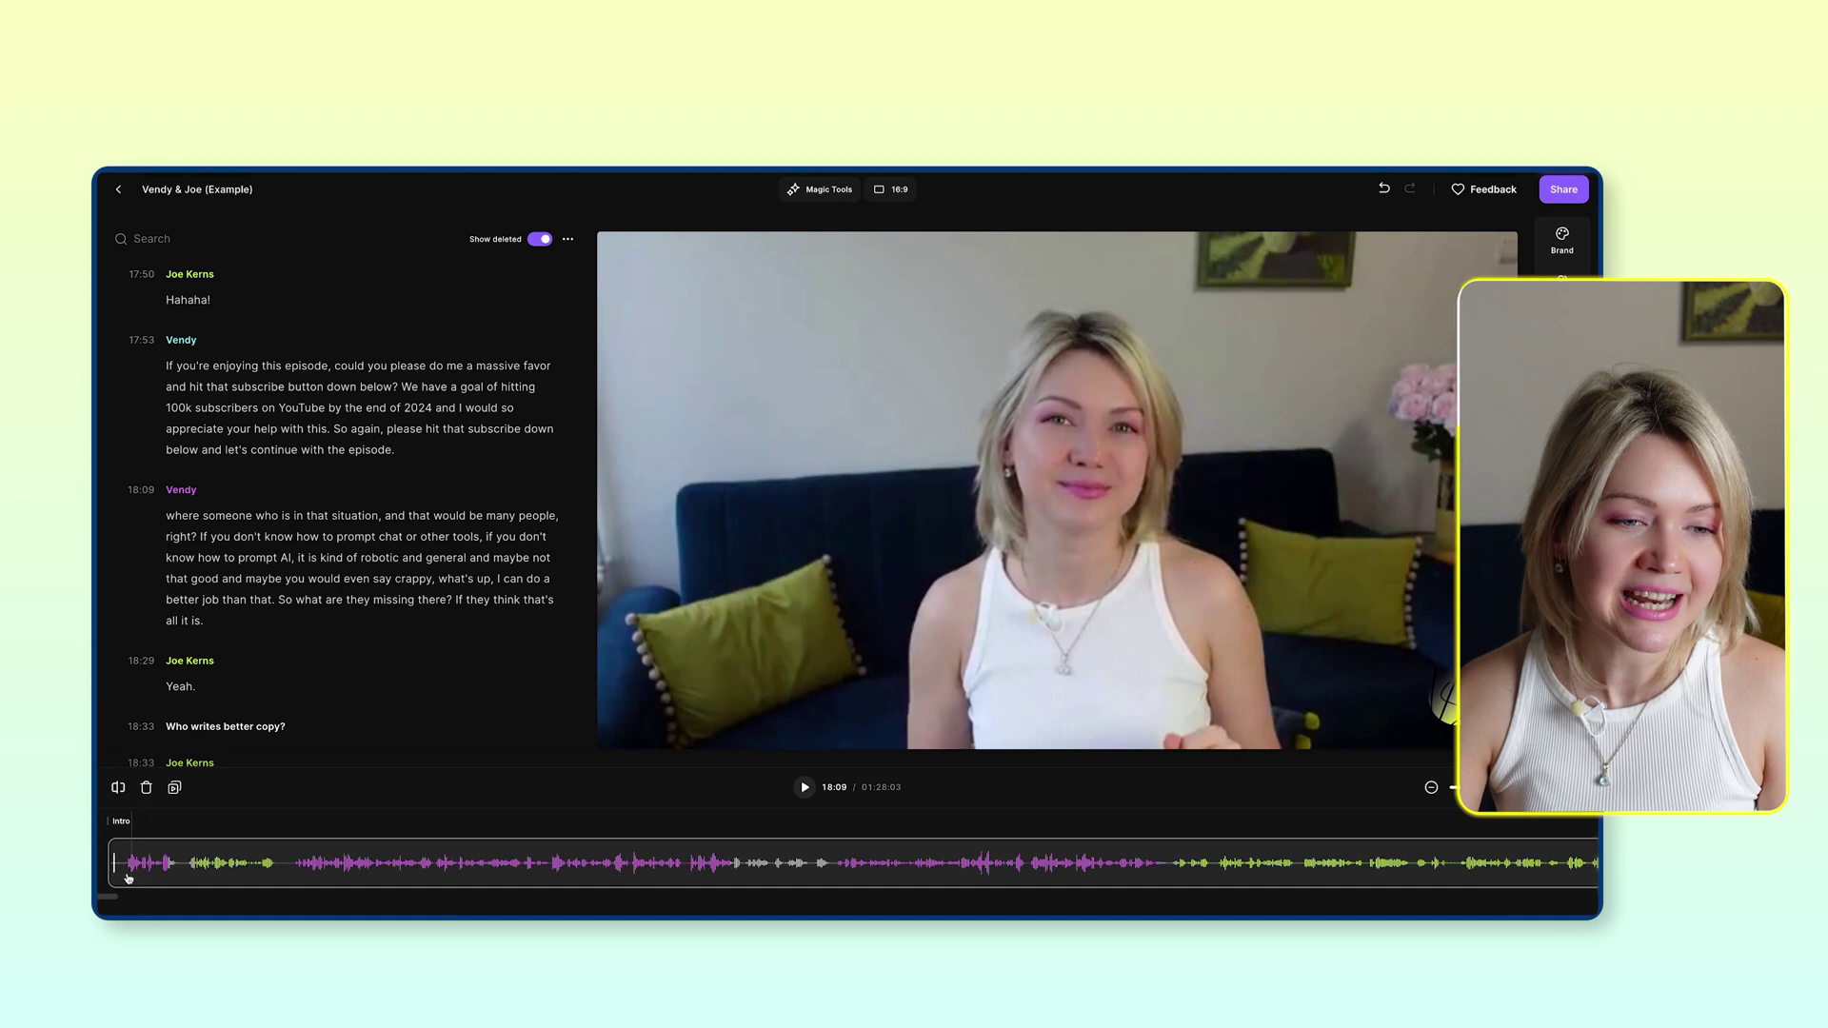
pyautogui.click(116, 869)
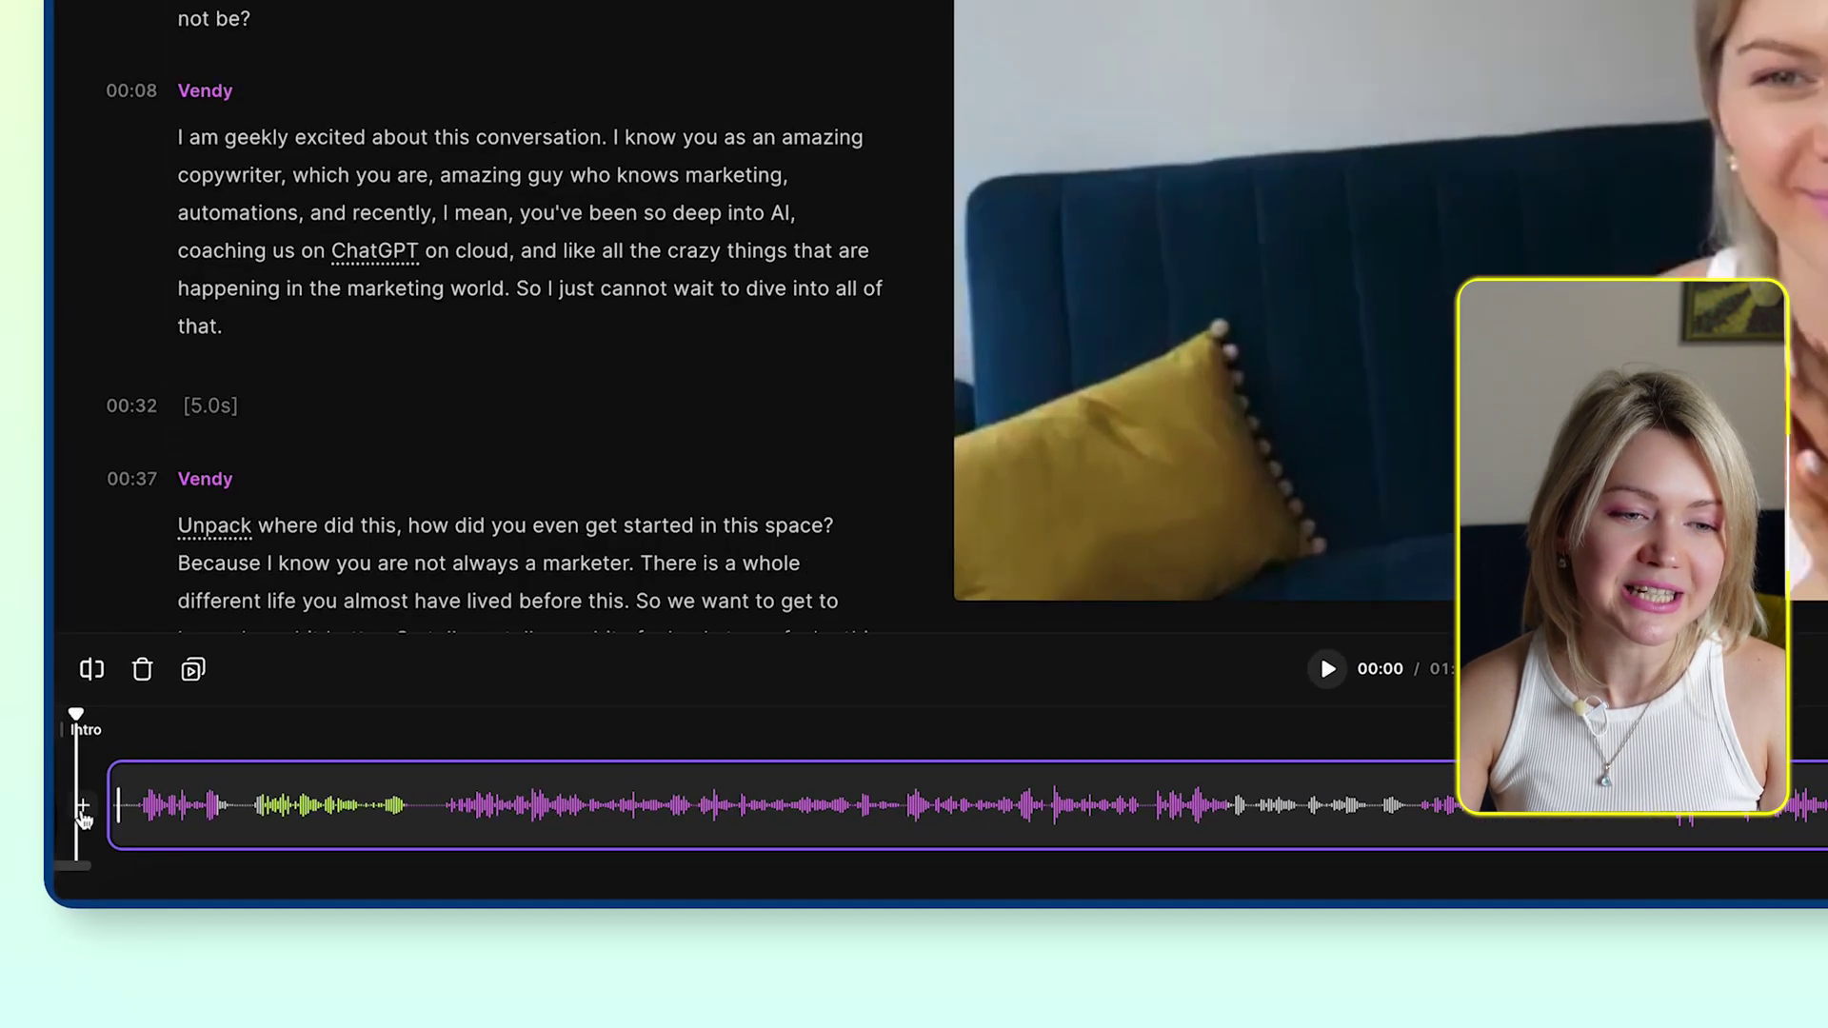
pyautogui.click(83, 810)
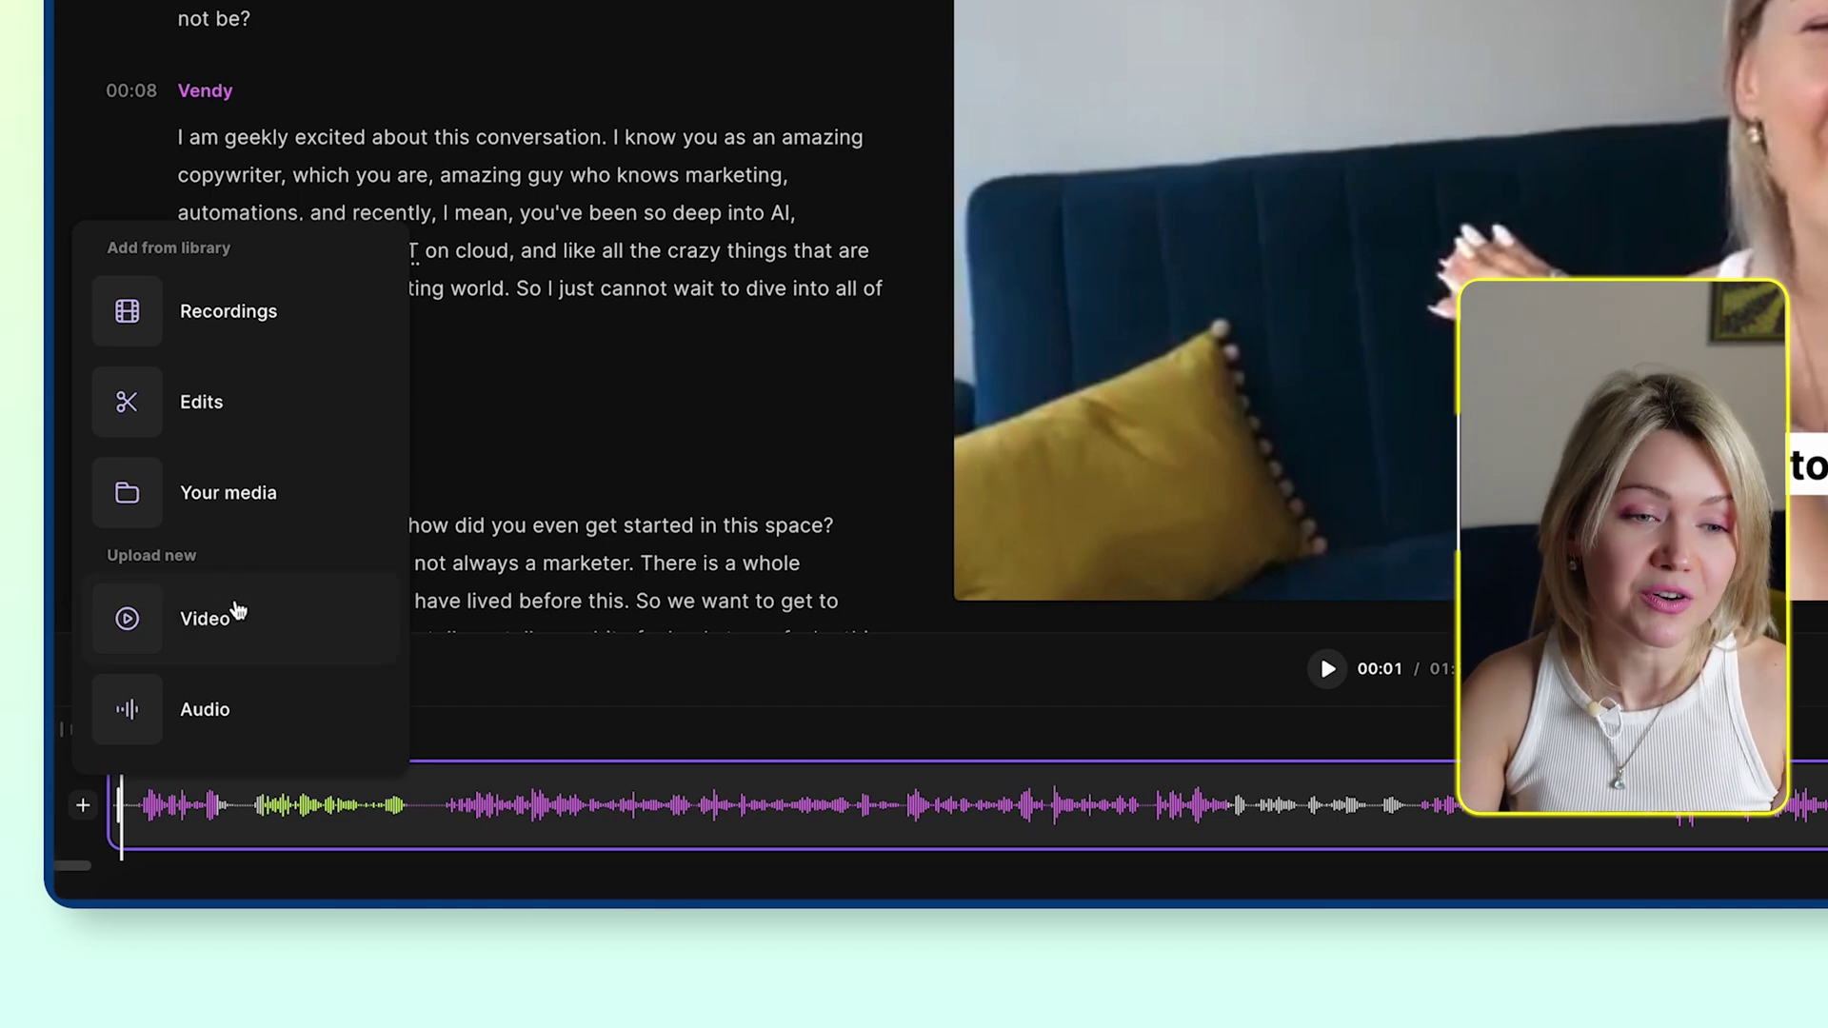
pyautogui.click(333, 335)
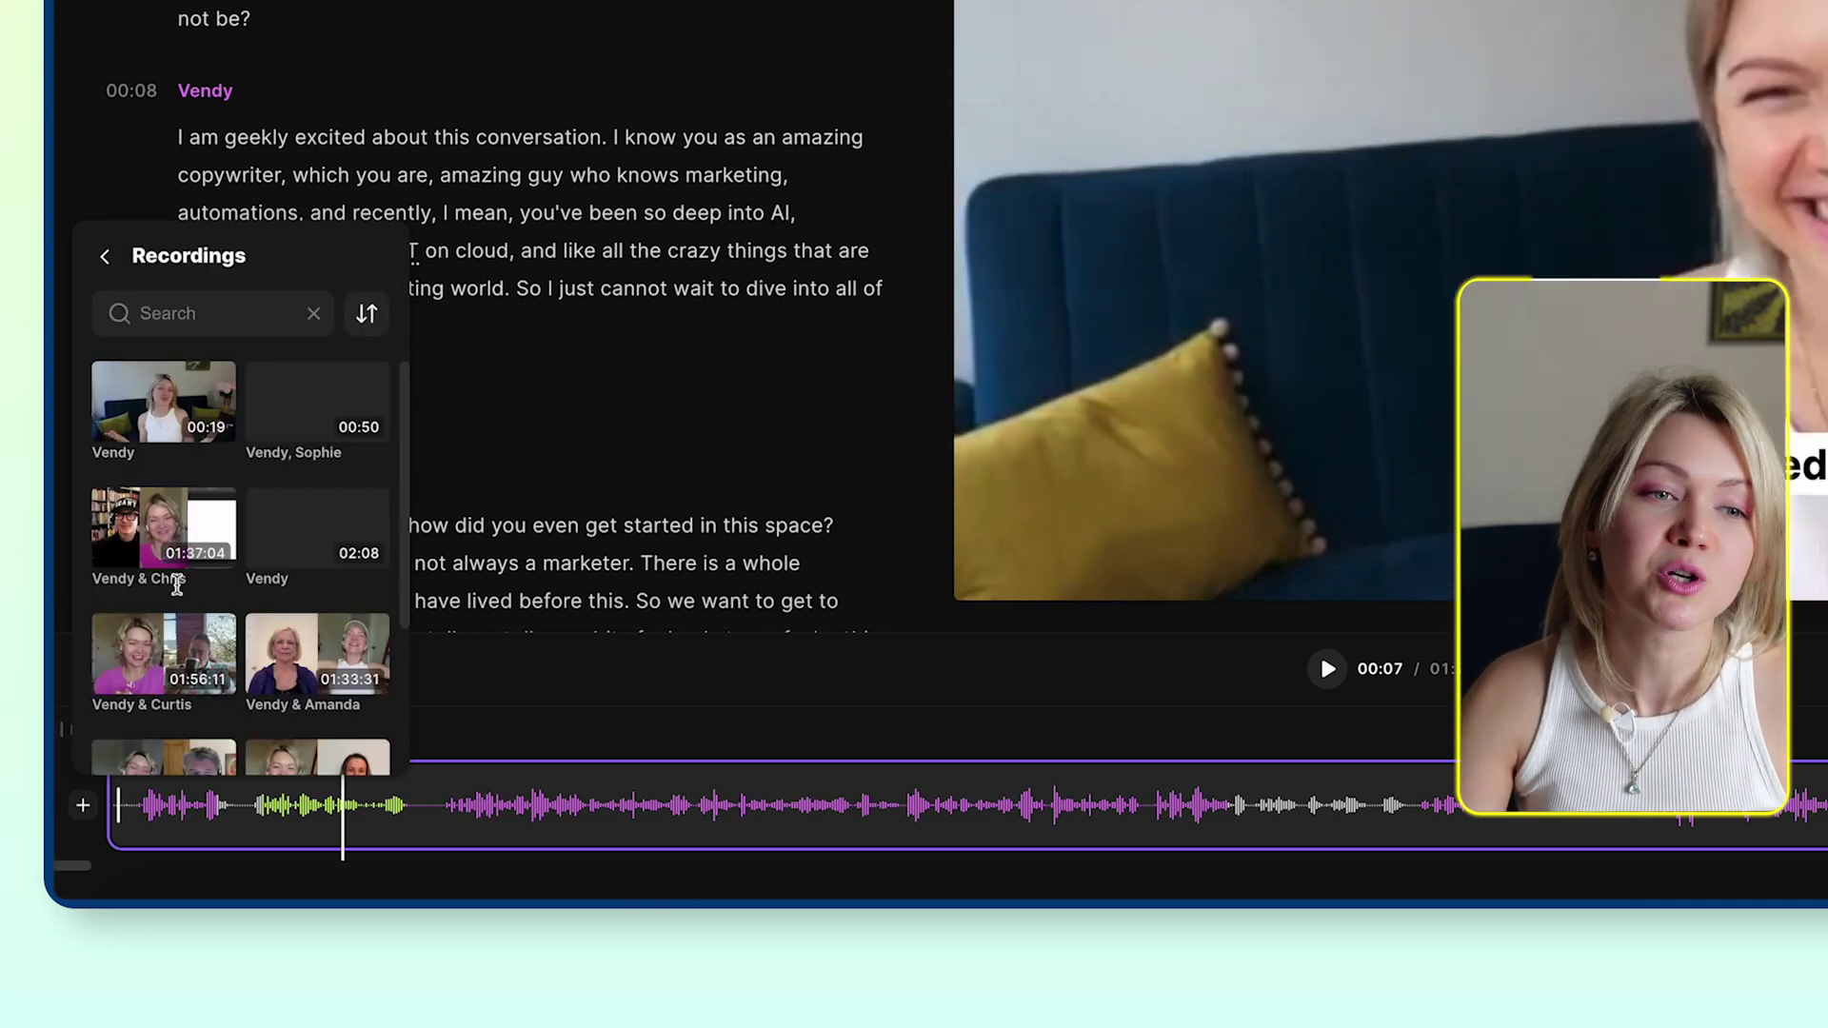